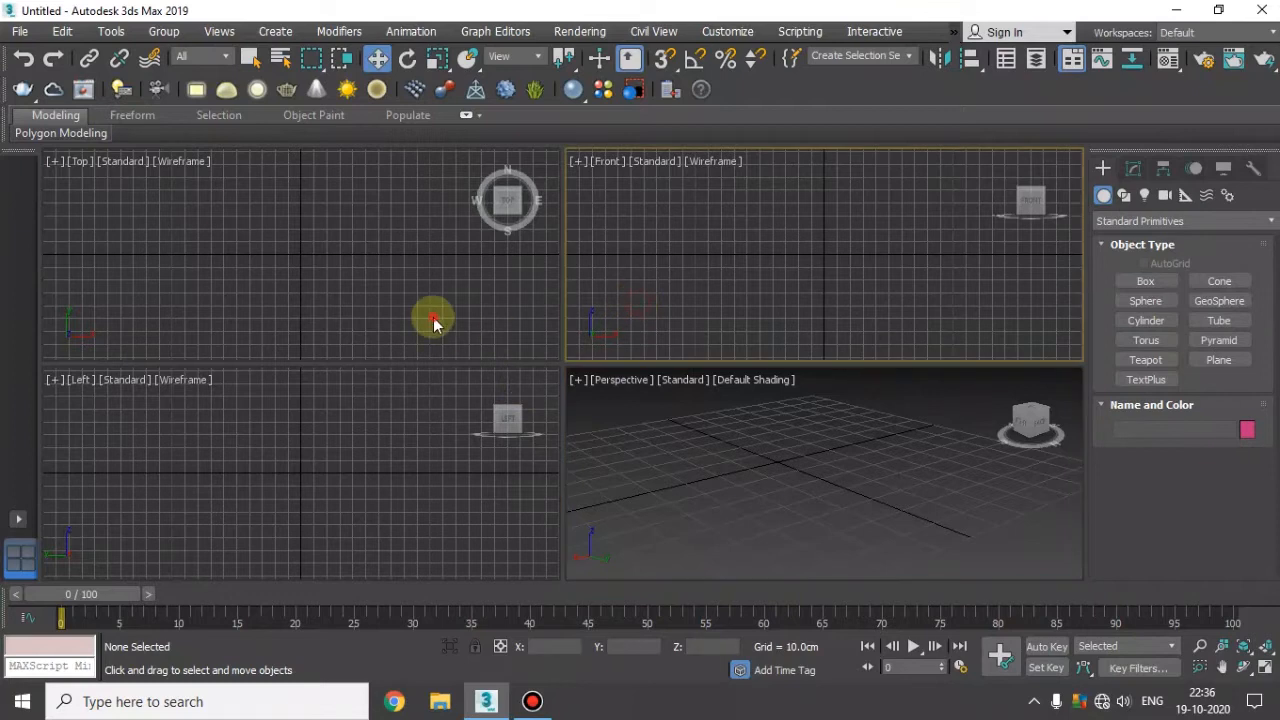
- Maximize the Perspective view and create a box about 25 cm long, 25.7 cm wide and 18 cm high near the grid centre
left_click(793, 485)
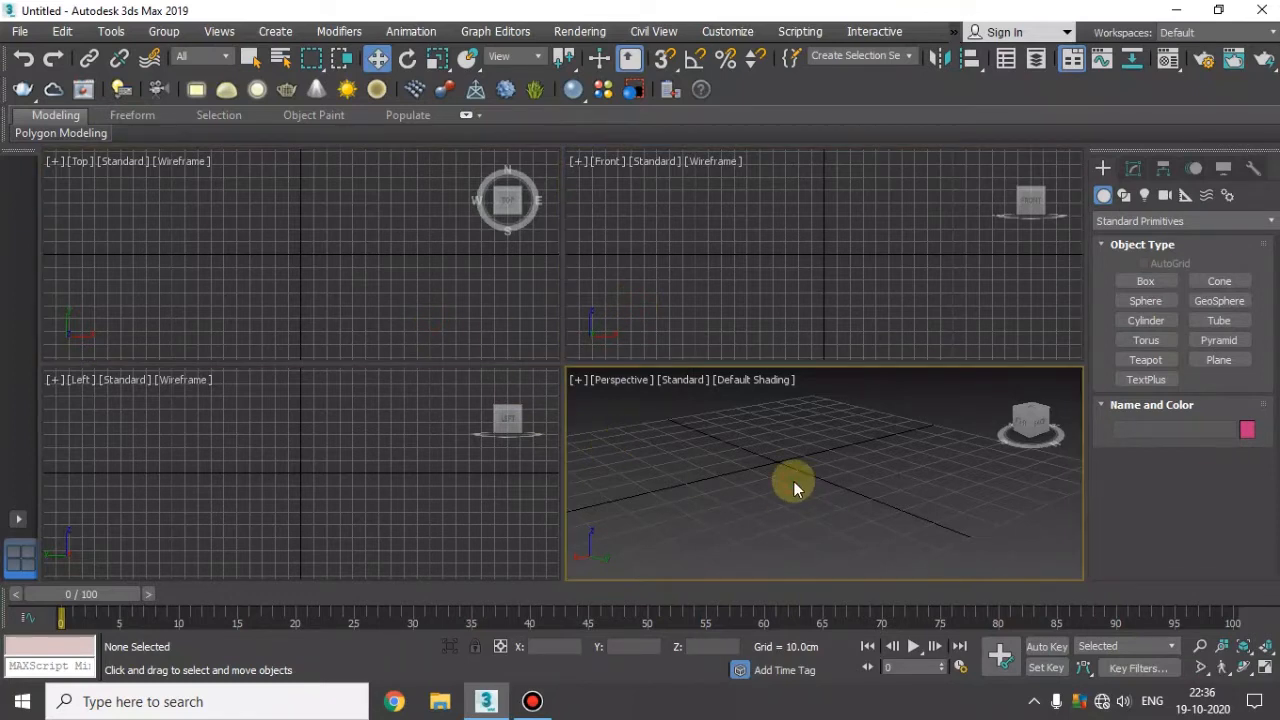
key("alt+w")
middle_click_drag(609, 431, 741, 457)
scroll(681, 418, "down", 3)
left_click(1158, 283)
left_click_drag(587, 391, 708, 393)
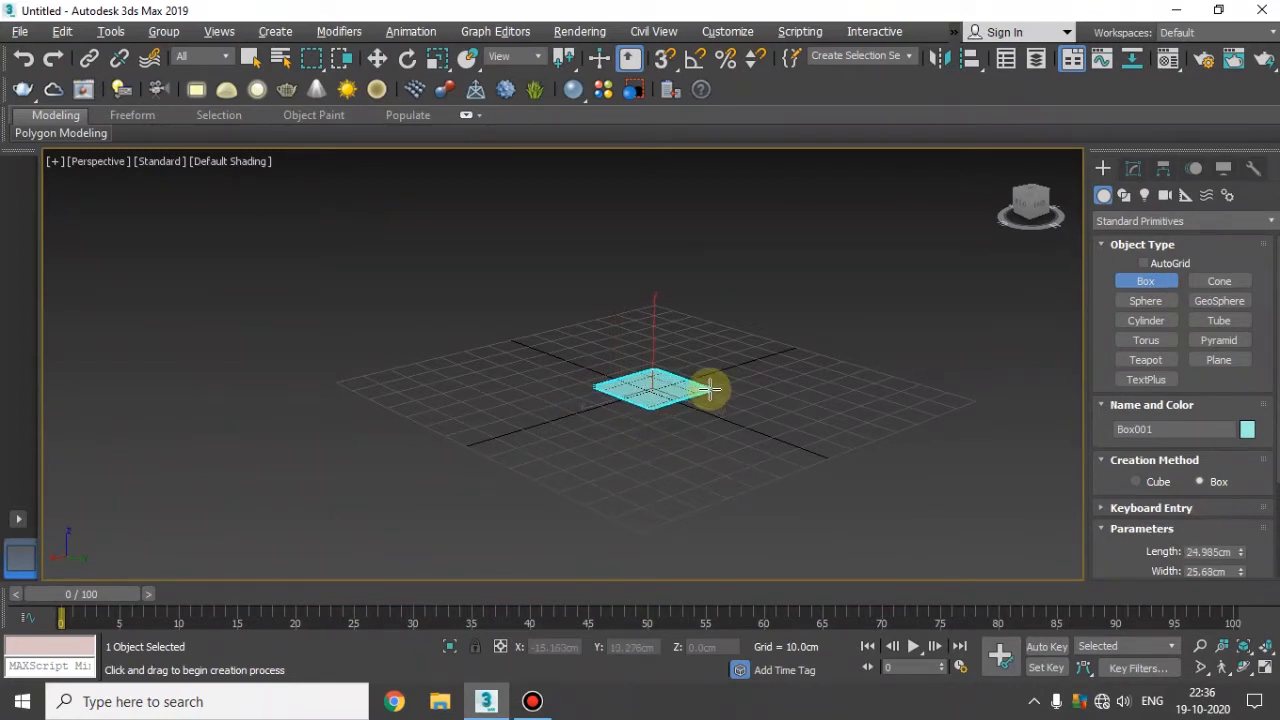
middle_click_drag(750, 350, 760, 423, "alt")
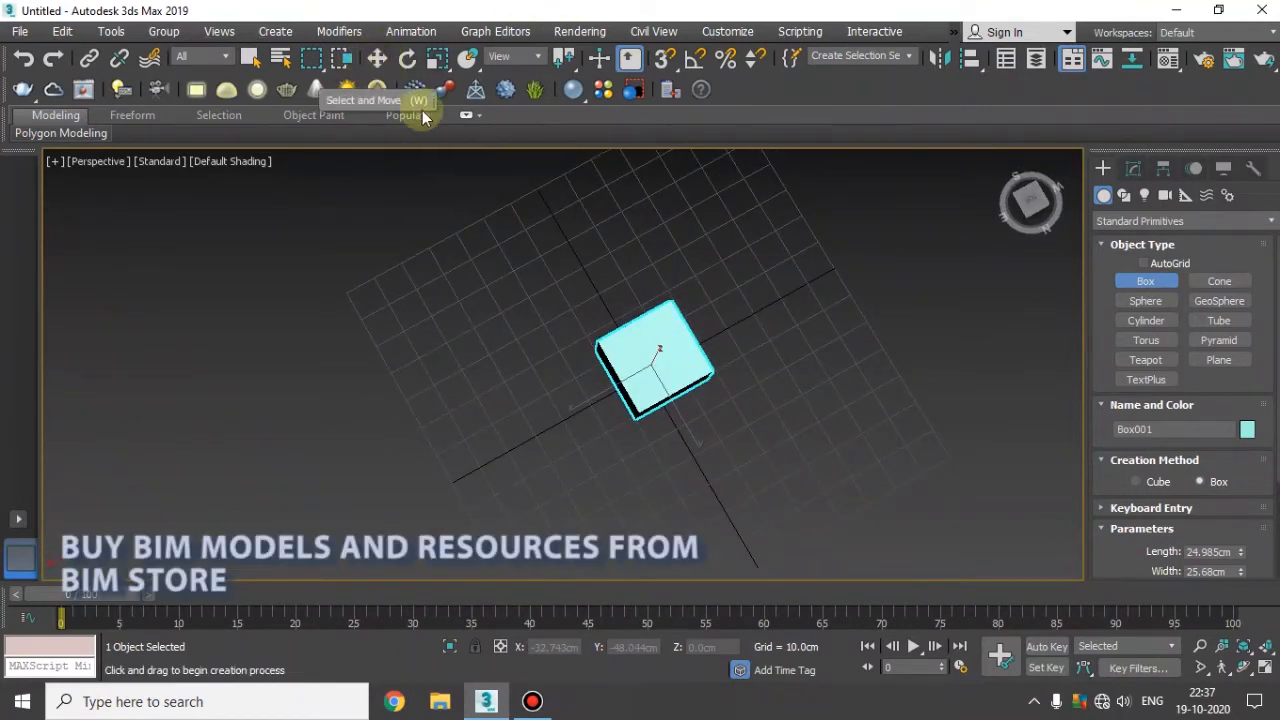
- Move the box freely with Select and Move to about X 18.5 cm, Y 40.1 cm, Z 37.7 cm
left_click(376, 58)
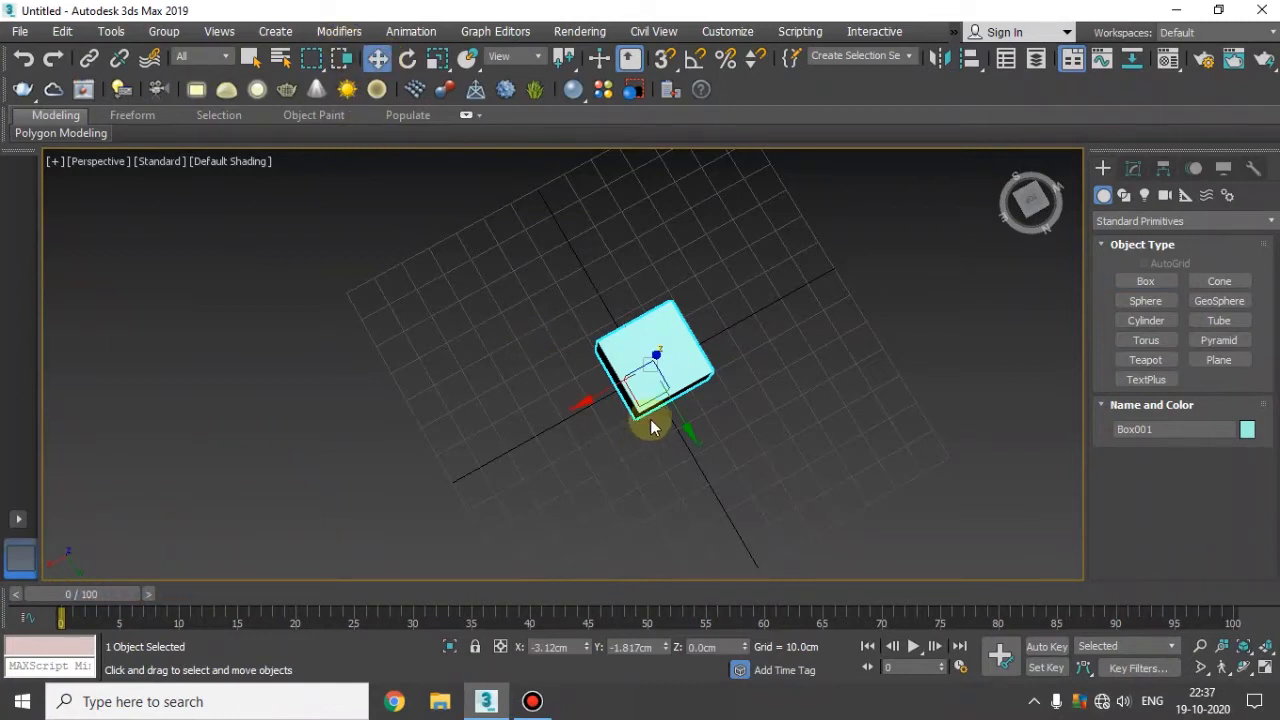
middle_click_drag(616, 440, 682, 351, "alt")
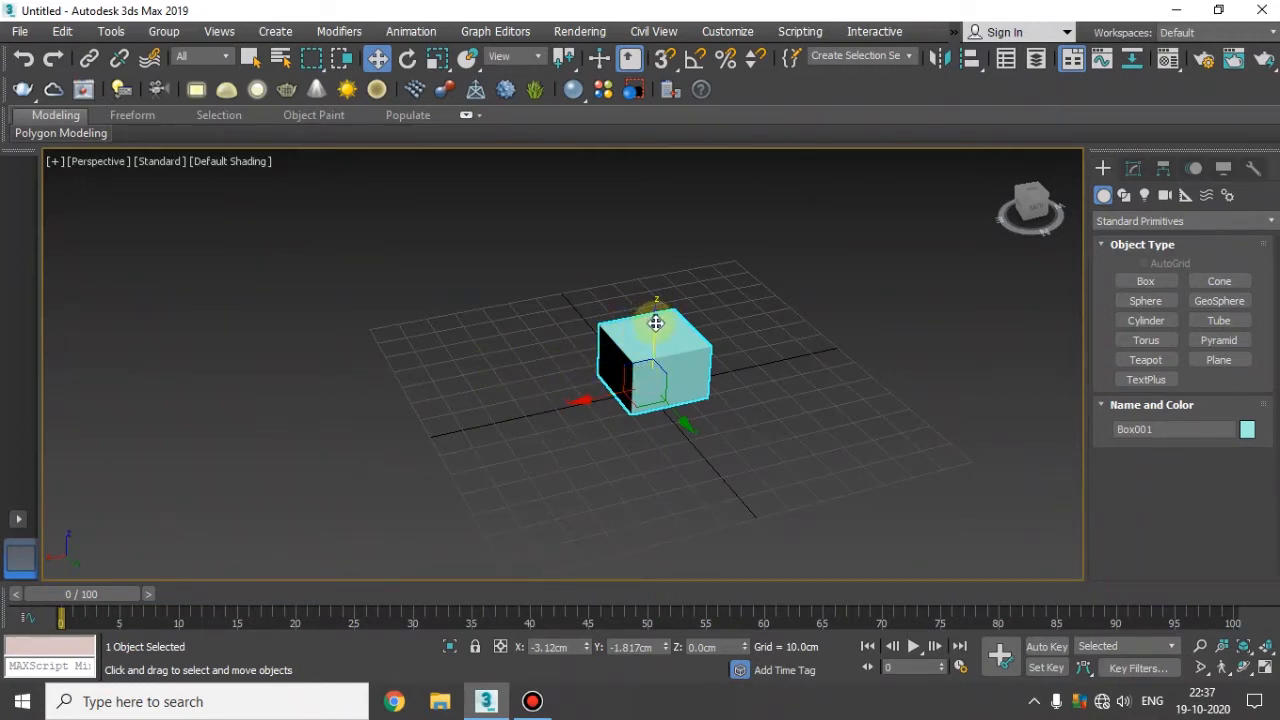
left_click_drag(654, 324, 651, 352)
left_click(582, 372)
left_click(637, 326)
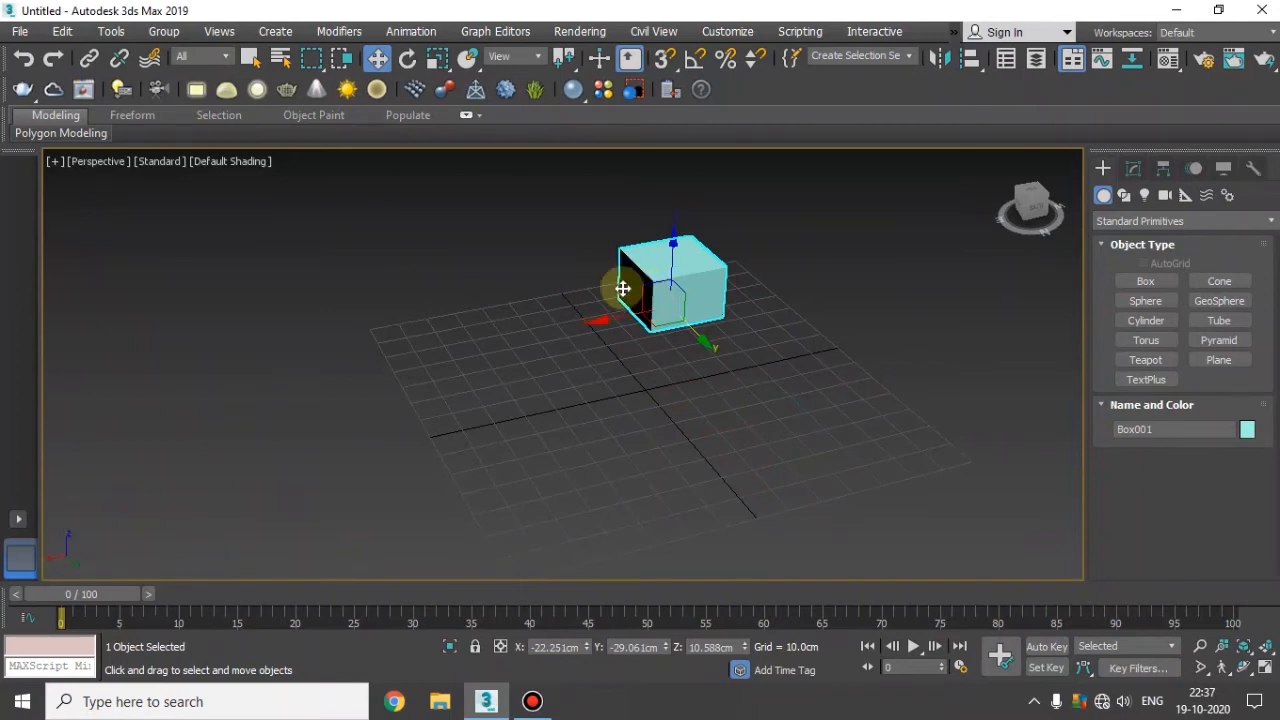
left_click_drag(614, 319, 492, 421)
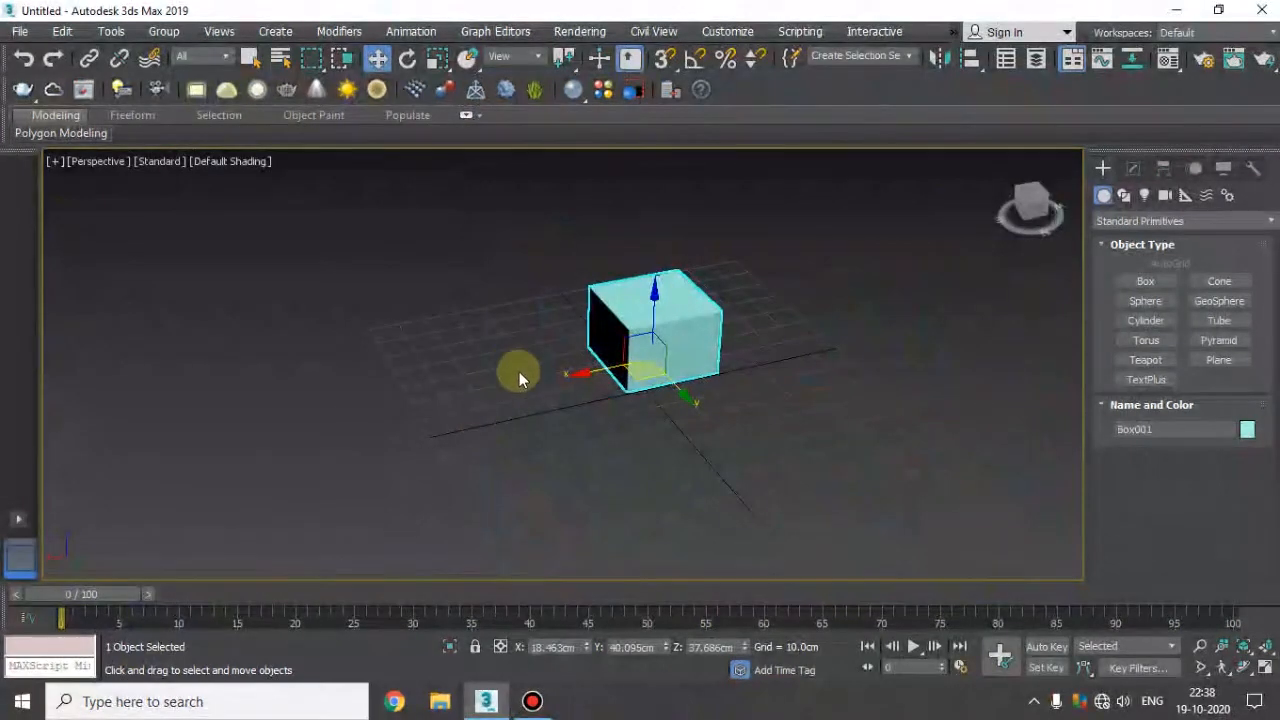
middle_click_drag(609, 323, 611, 260)
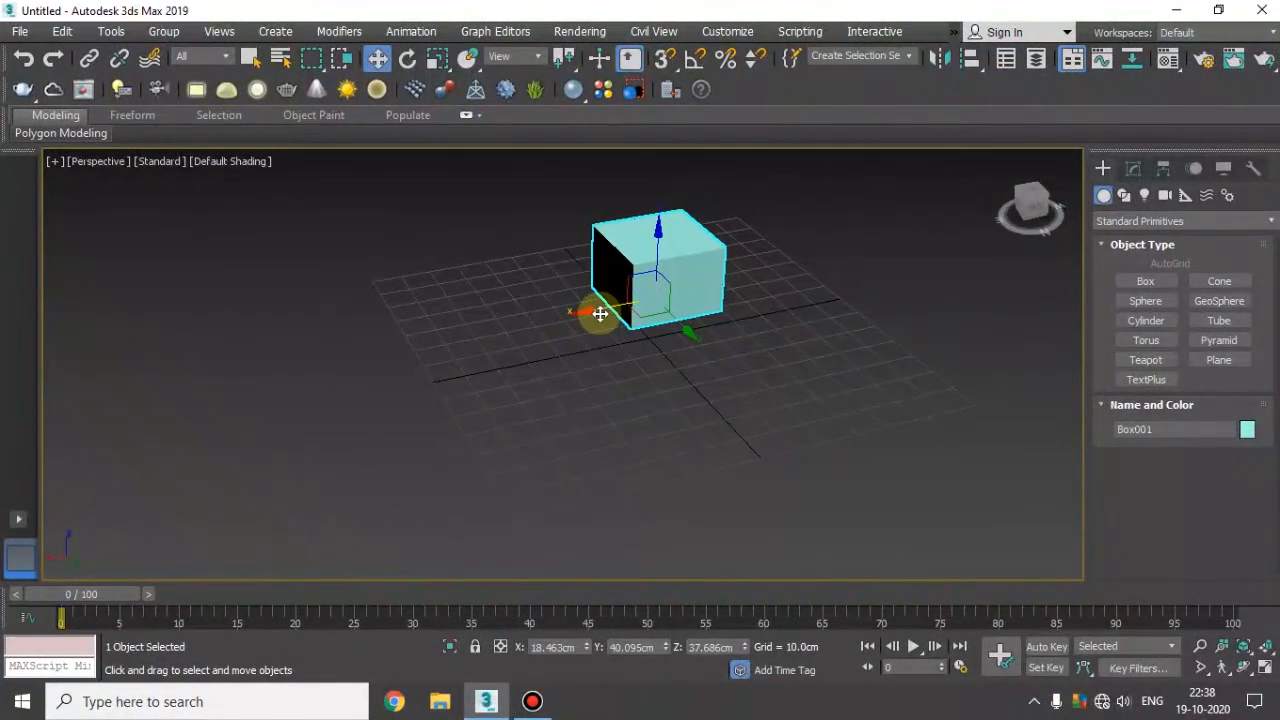
- Clone the box along the X axis as three independent copies spaced about 72 cm apart
mouse_move(589, 311)
left_mouse_down("shift")
mouse_move(349, 371)
mouse_move(336, 373)
mouse_move(400, 344)
mouse_move(243, 382)
left_mouse_up("shift")
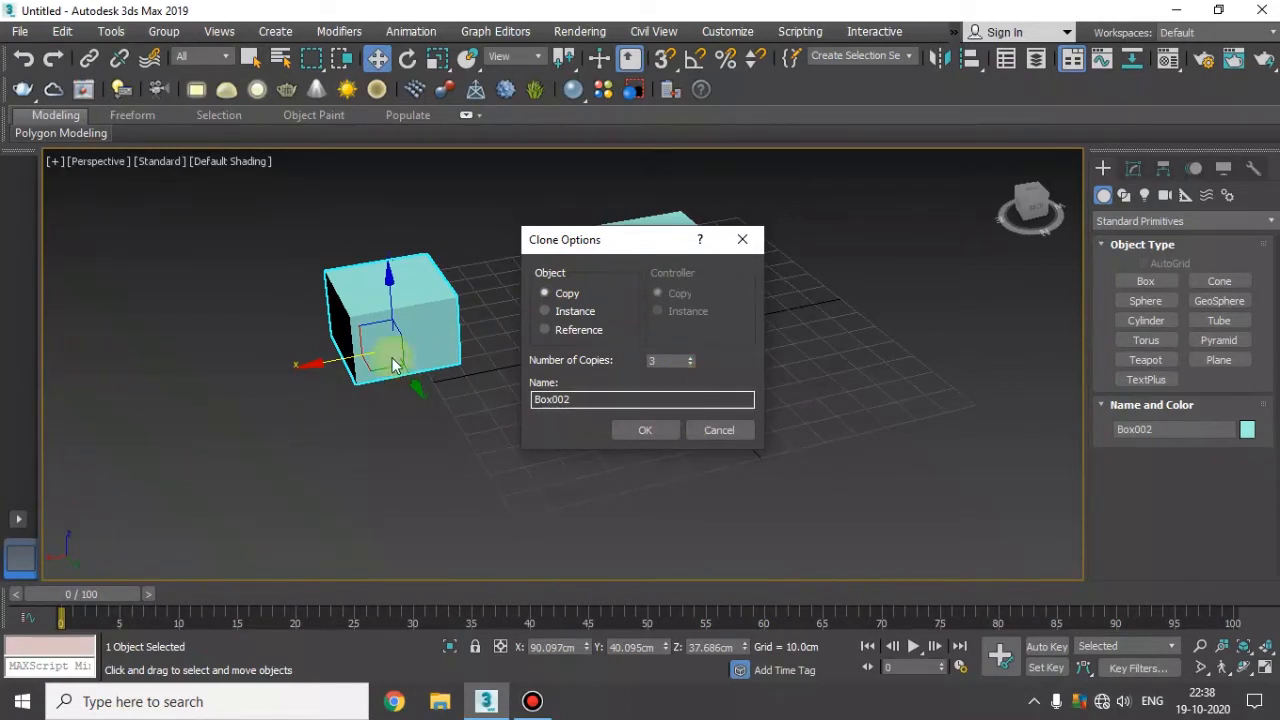
left_click_drag(629, 245, 812, 266)
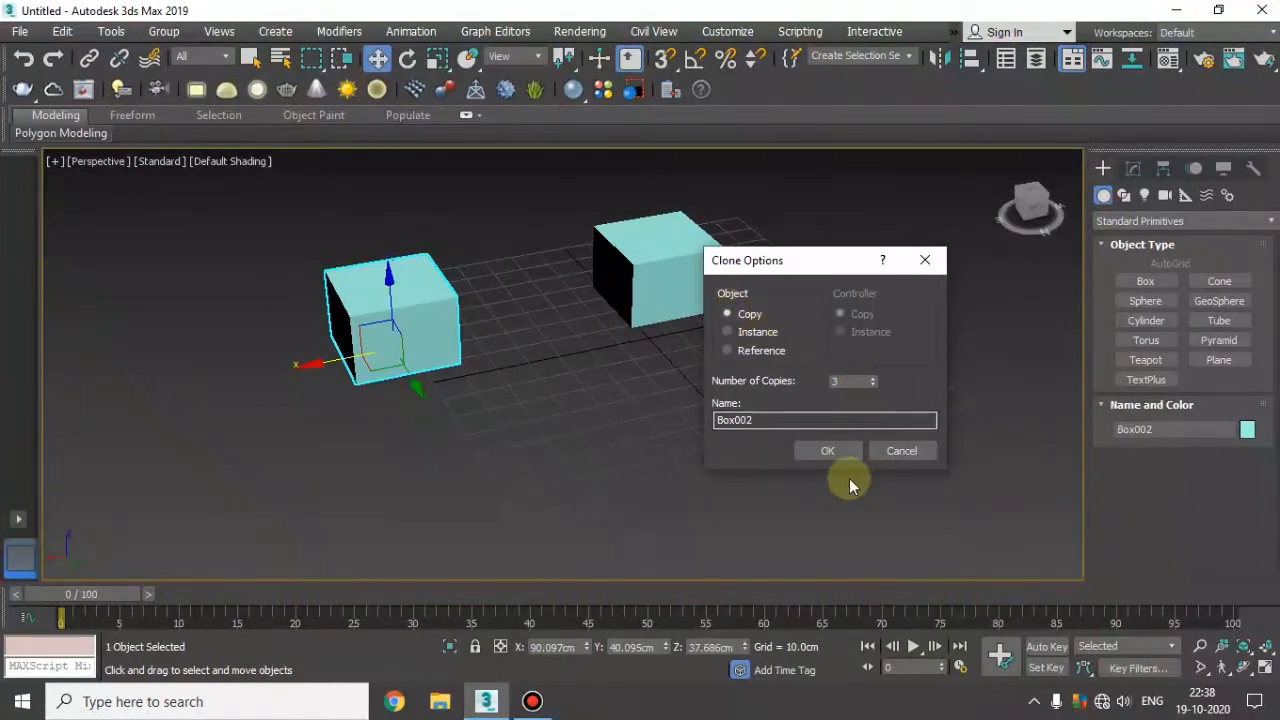
left_click(828, 450)
scroll(640, 388, "down", 4)
middle_click_drag(640, 382, 757, 365)
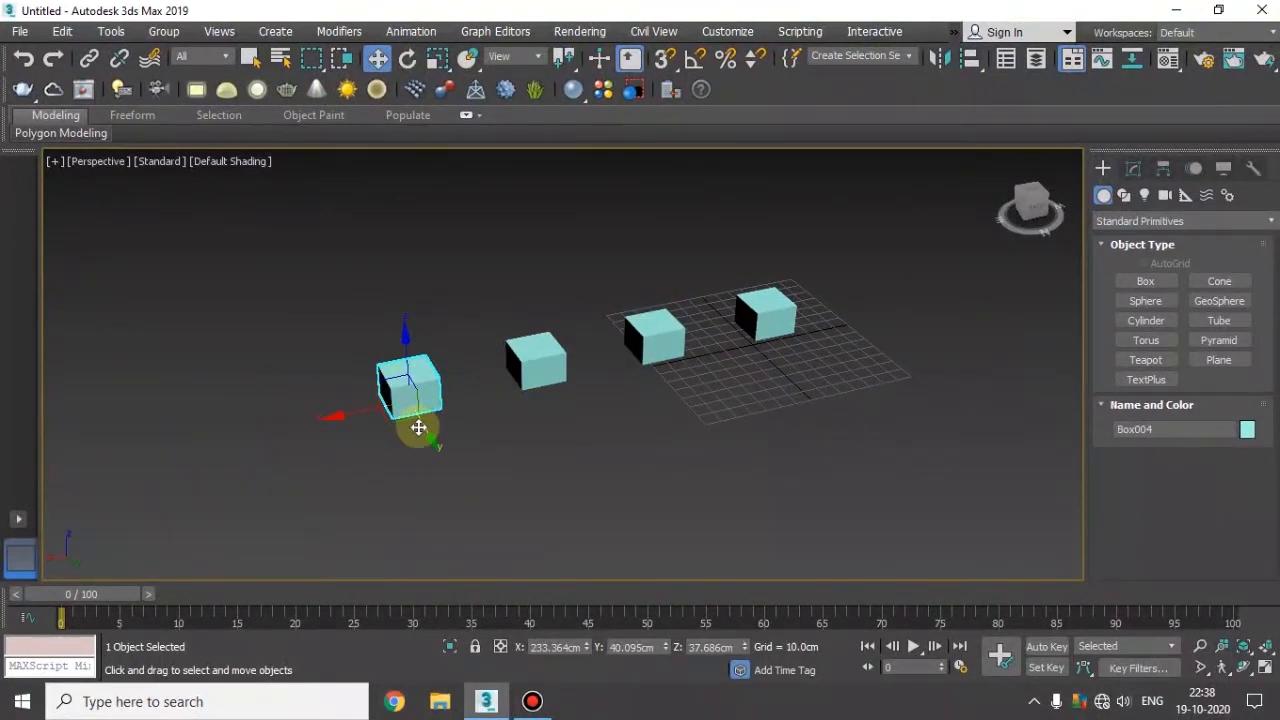
- Clone the last box of the row along the Y axis as four instances spaced about 74 cm apart
middle_click_drag(493, 426, 474, 385)
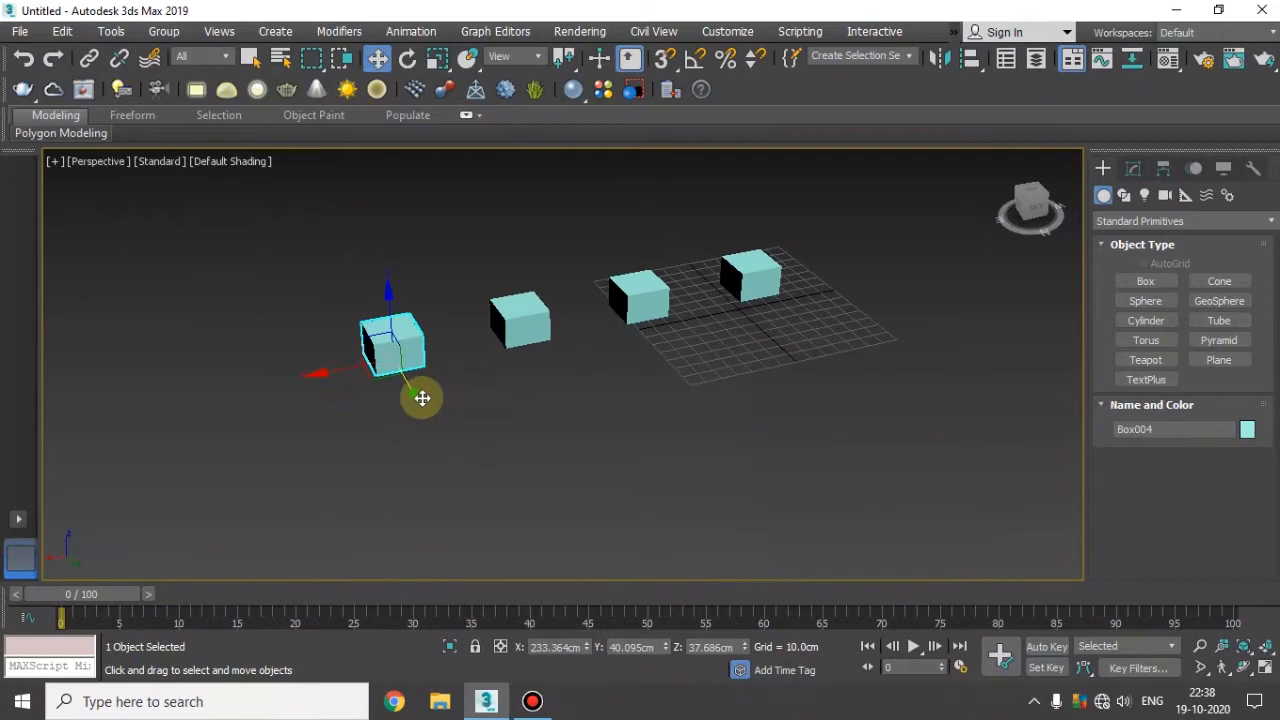
mouse_move(420, 401)
left_mouse_down("shift")
mouse_move(490, 590)
mouse_move(409, 487)
left_mouse_up("shift")
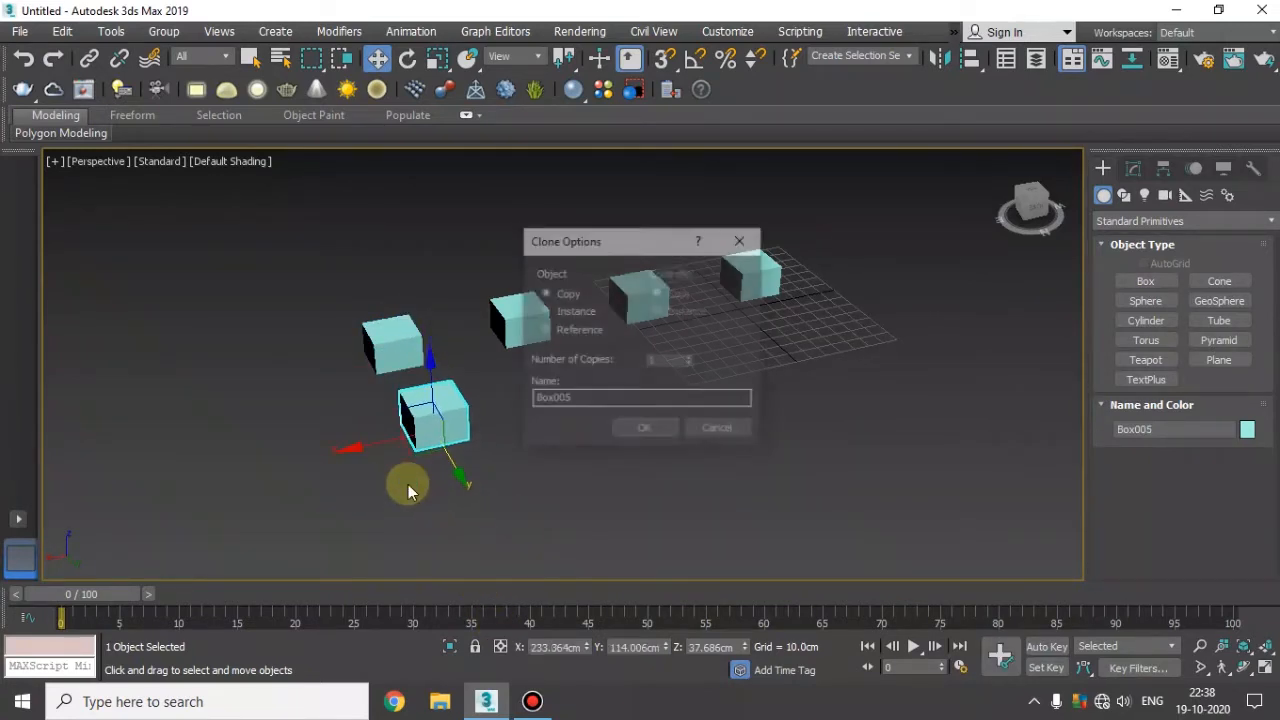
left_click(574, 313)
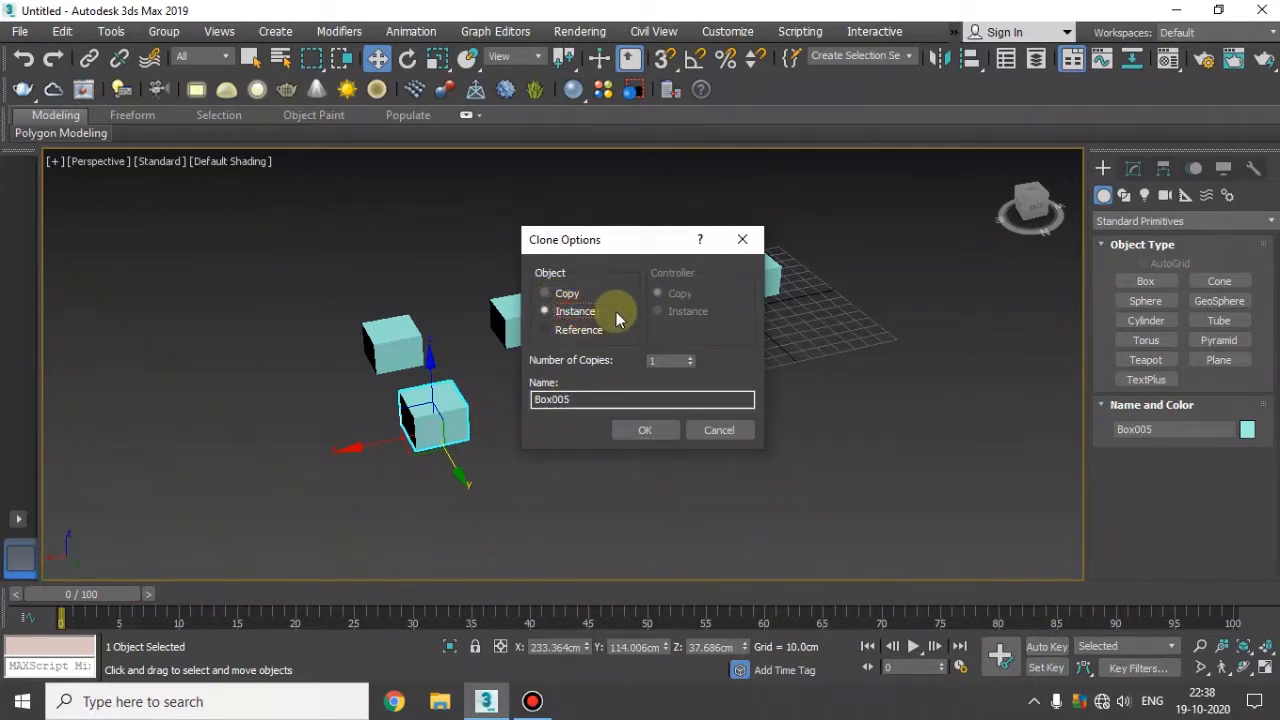
left_click(690, 357)
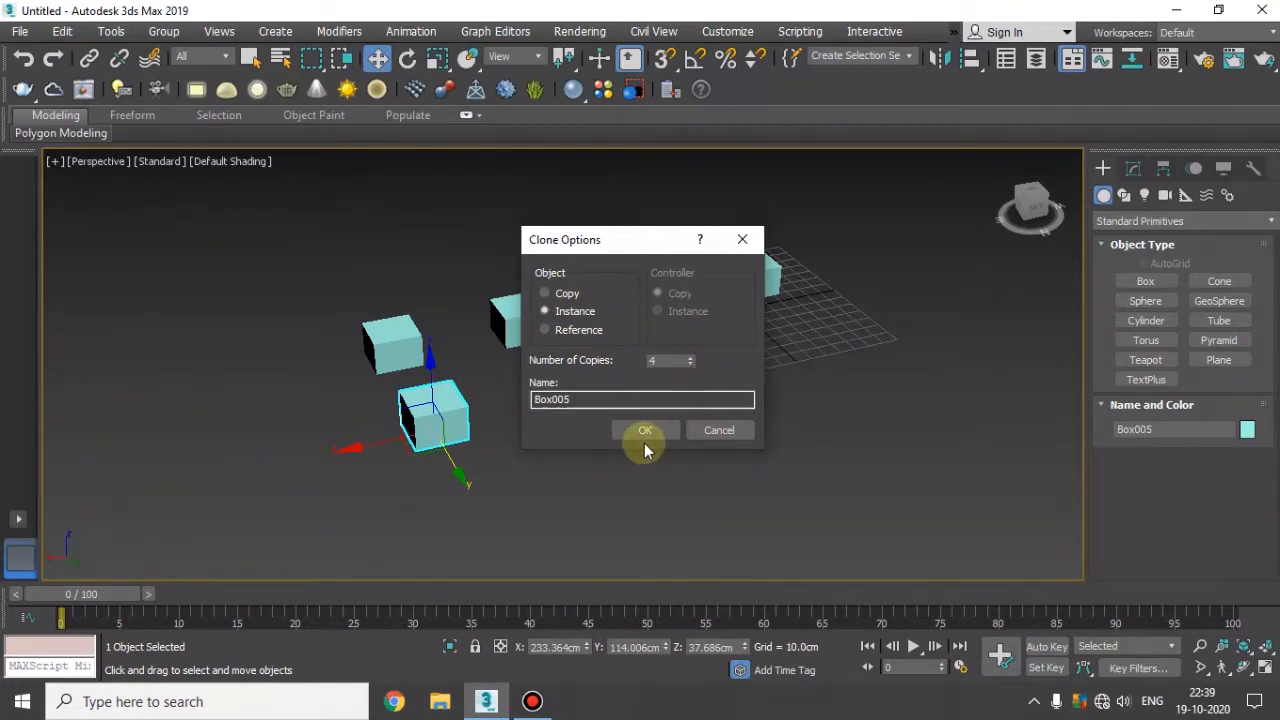
left_click_drag(600, 400, 410, 414)
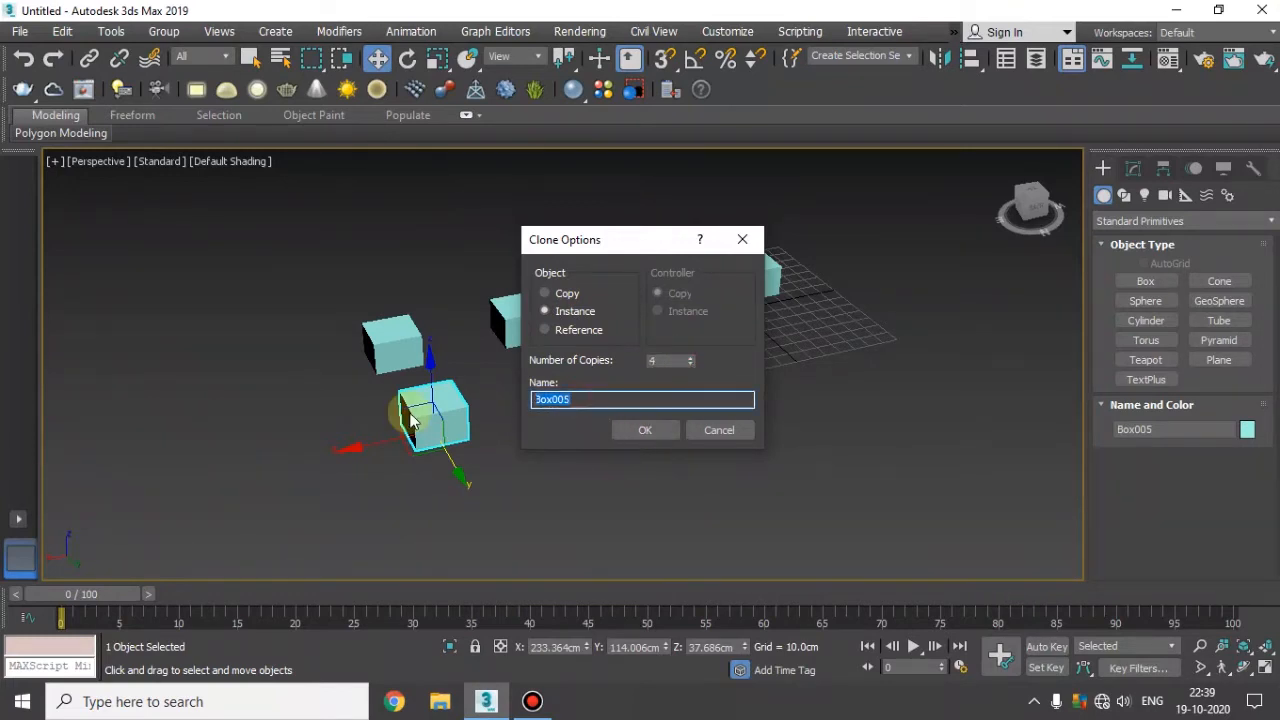
left_click(645, 430)
middle_click_drag(657, 430, 531, 410)
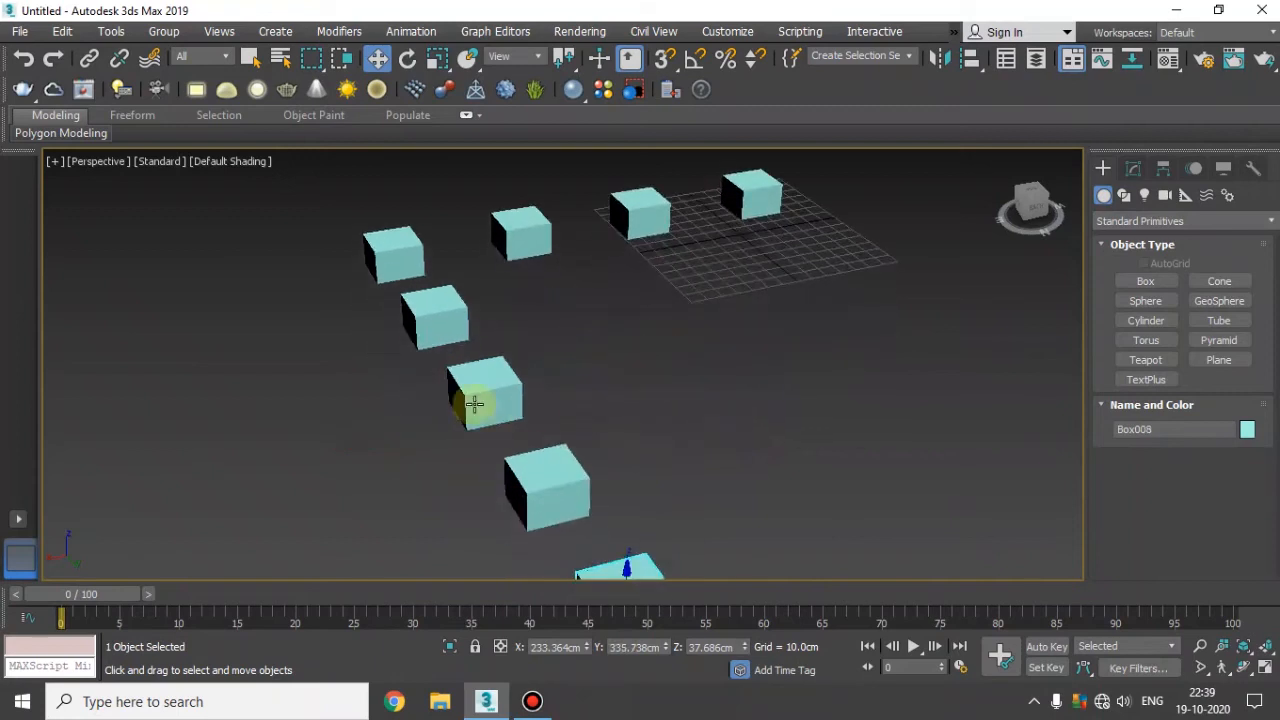
scroll(390, 320, "down", 3)
middle_click_drag(450, 357, 561, 416, "alt")
left_click_drag(775, 427, 772, 308)
left_click_drag(832, 456, 900, 460, "shift")
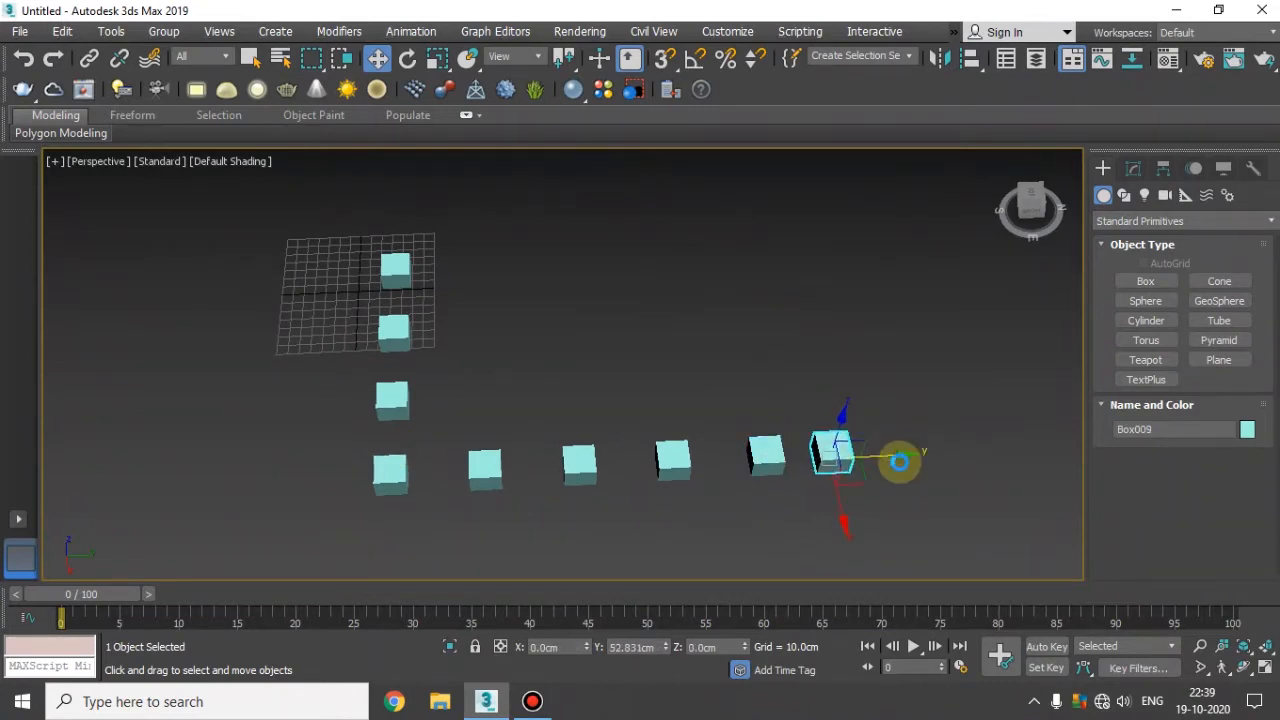
left_click(576, 316)
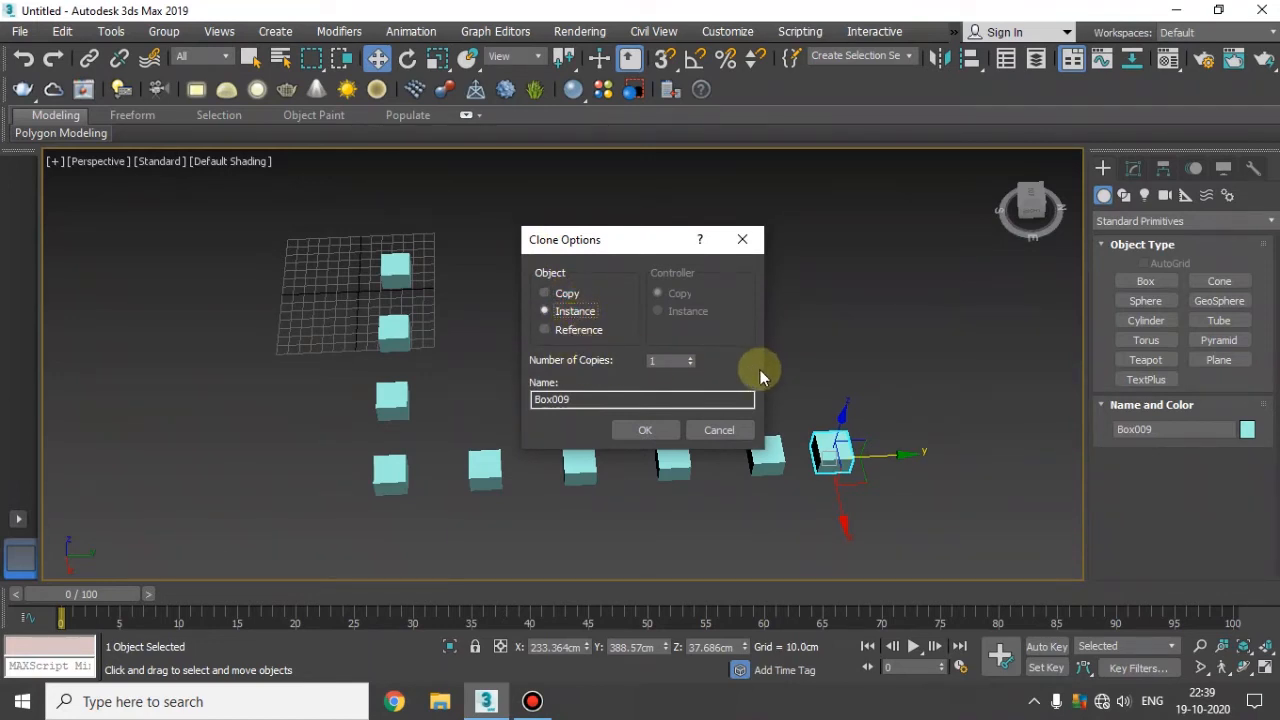
left_click(748, 248)
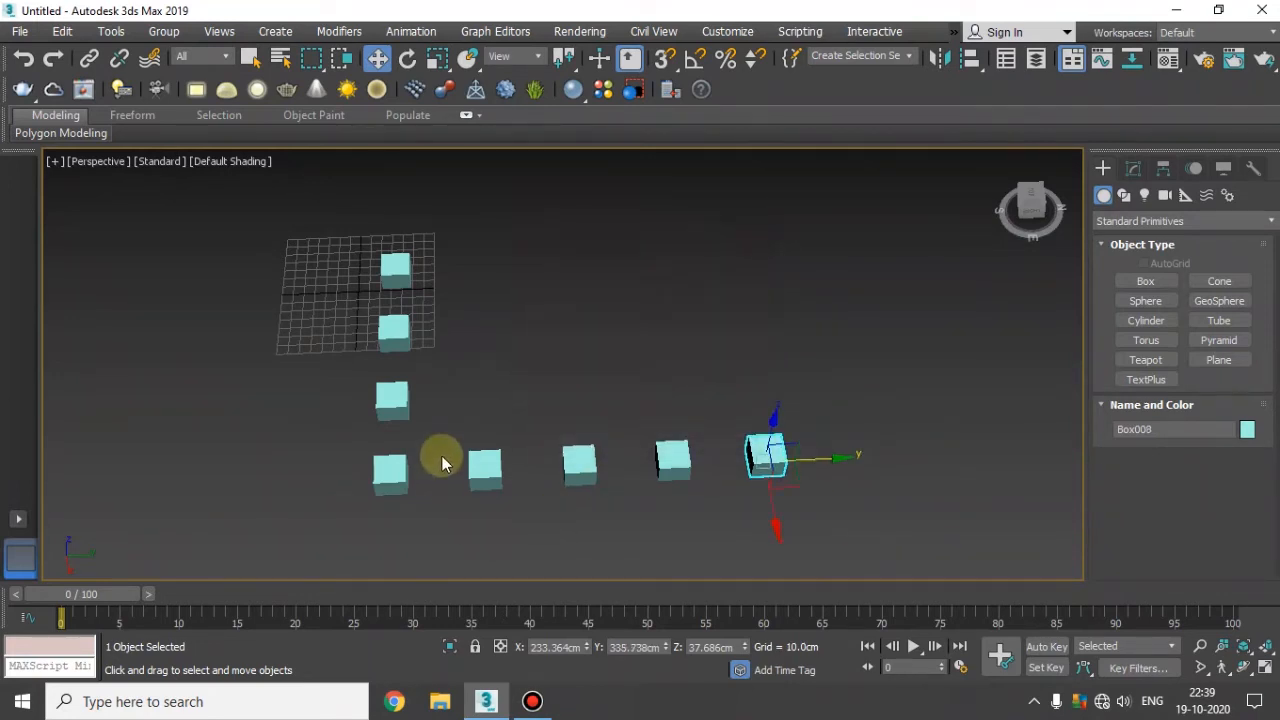
- Set the length of the copy nearest the original box to about 37.7 cm and its width to about 28.2 cm
left_click(393, 332)
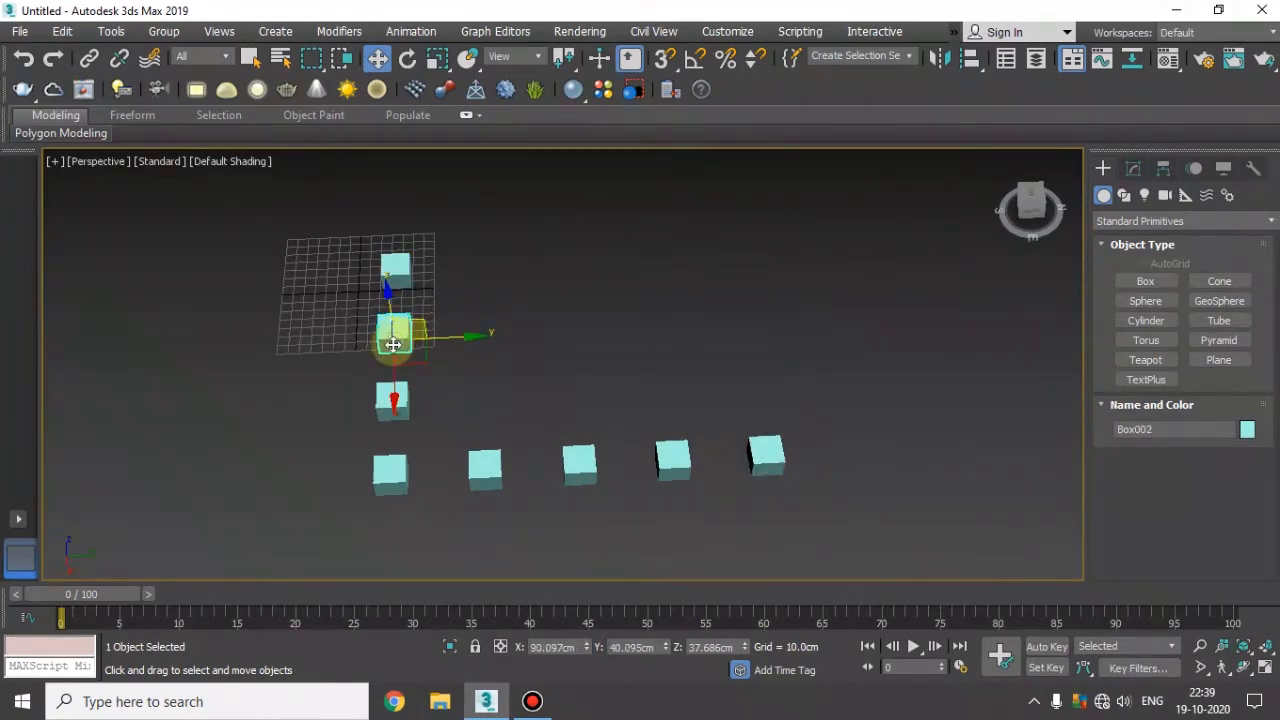
left_click(1133, 168)
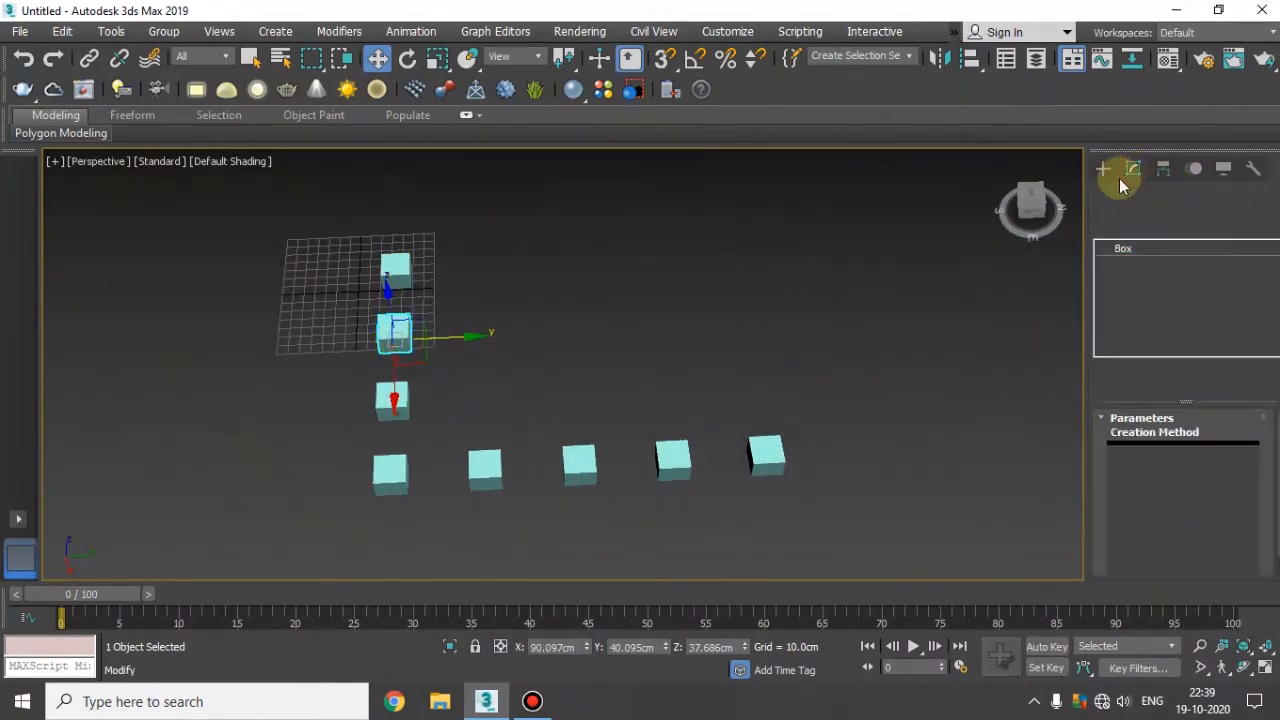
mouse_move(1241, 447)
left_mouse_down()
mouse_move(1240, 463)
mouse_move(1234, 377)
mouse_move(1234, 451)
left_mouse_up()
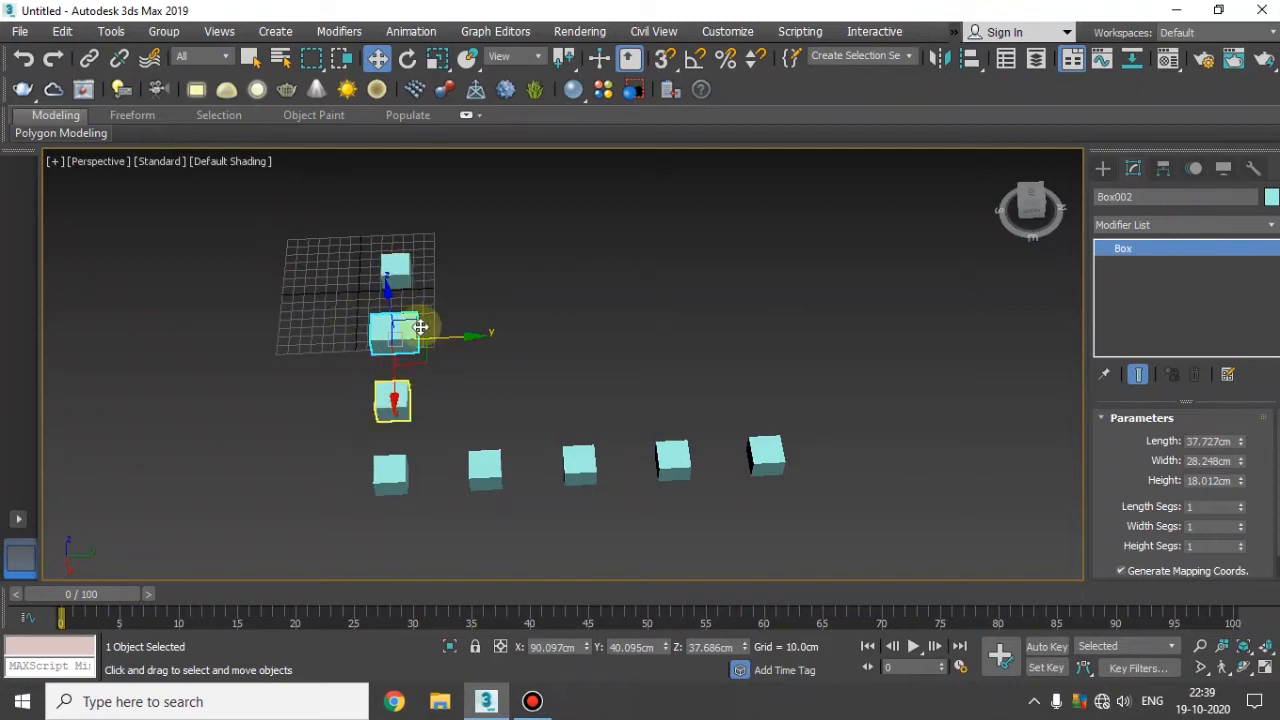
- Set the width of the second independent copy along the X row to about 28.5 cm
left_click(390, 475)
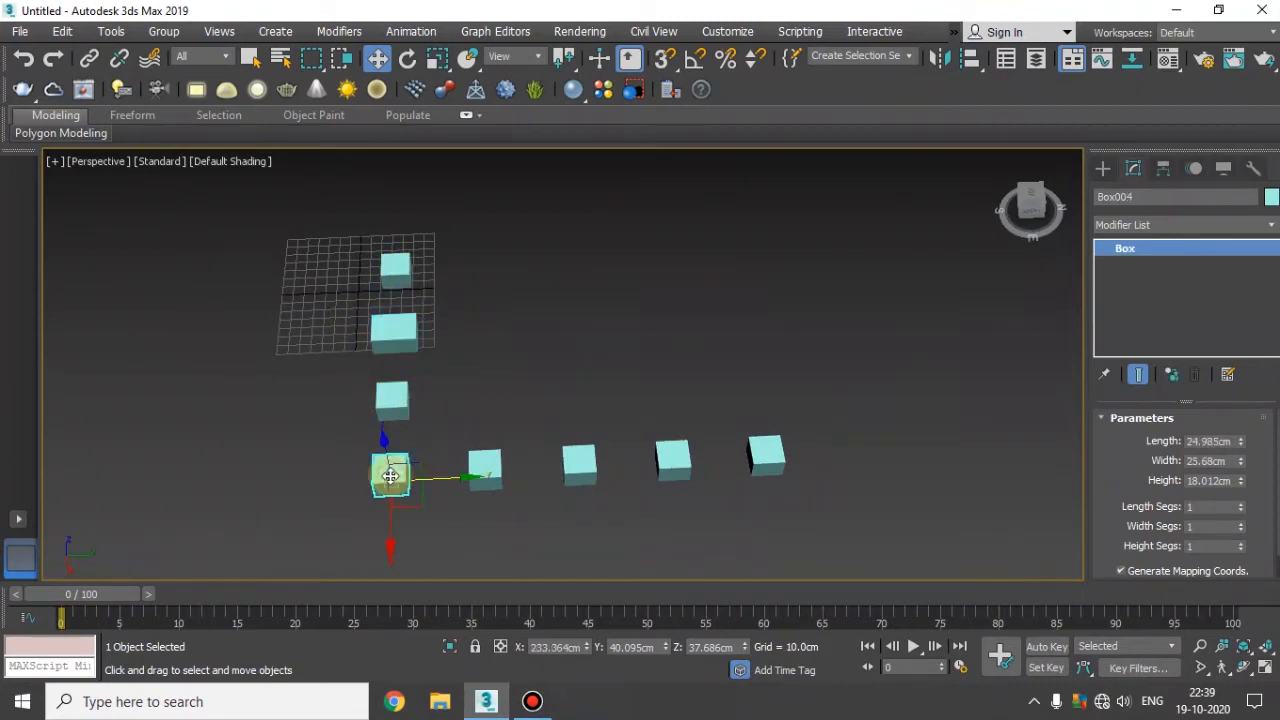
left_click(392, 400)
mouse_move(1237, 457)
left_mouse_down()
mouse_move(1238, 511)
mouse_move(1234, 380)
mouse_move(1237, 450)
left_mouse_up()
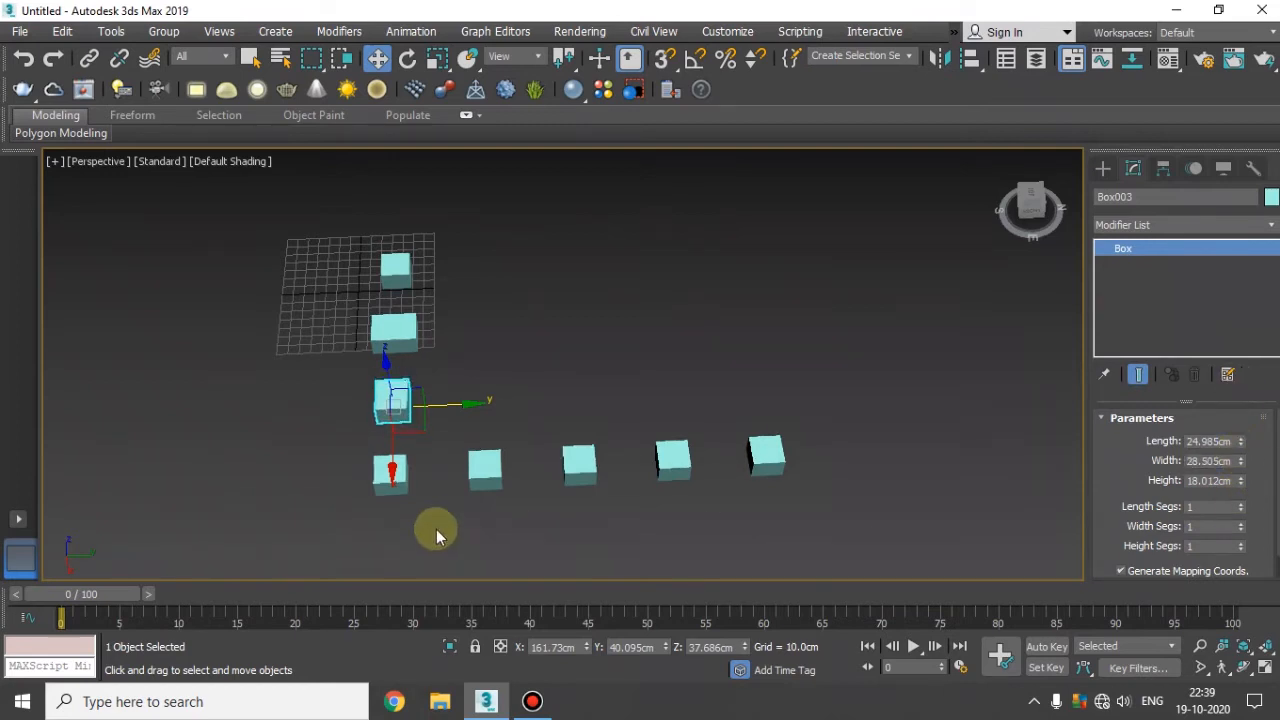
left_click(481, 469)
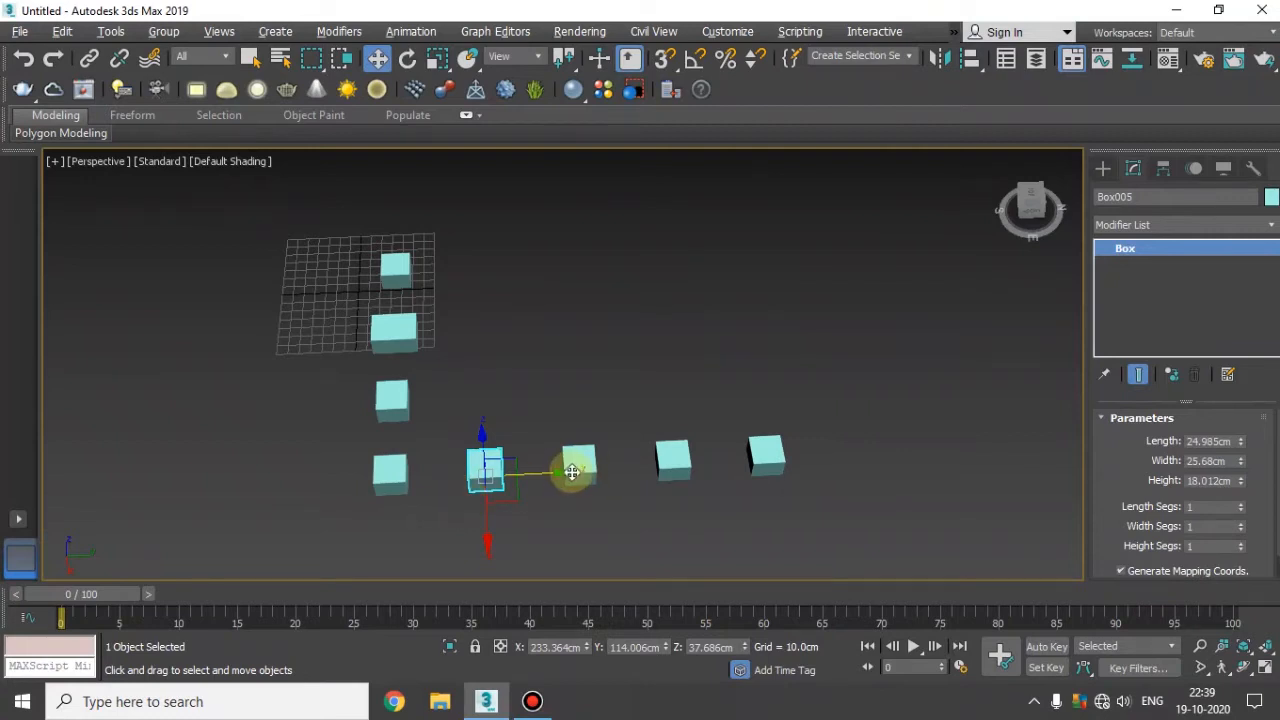
left_click_drag(556, 472, 678, 468, "shift")
left_click(545, 311)
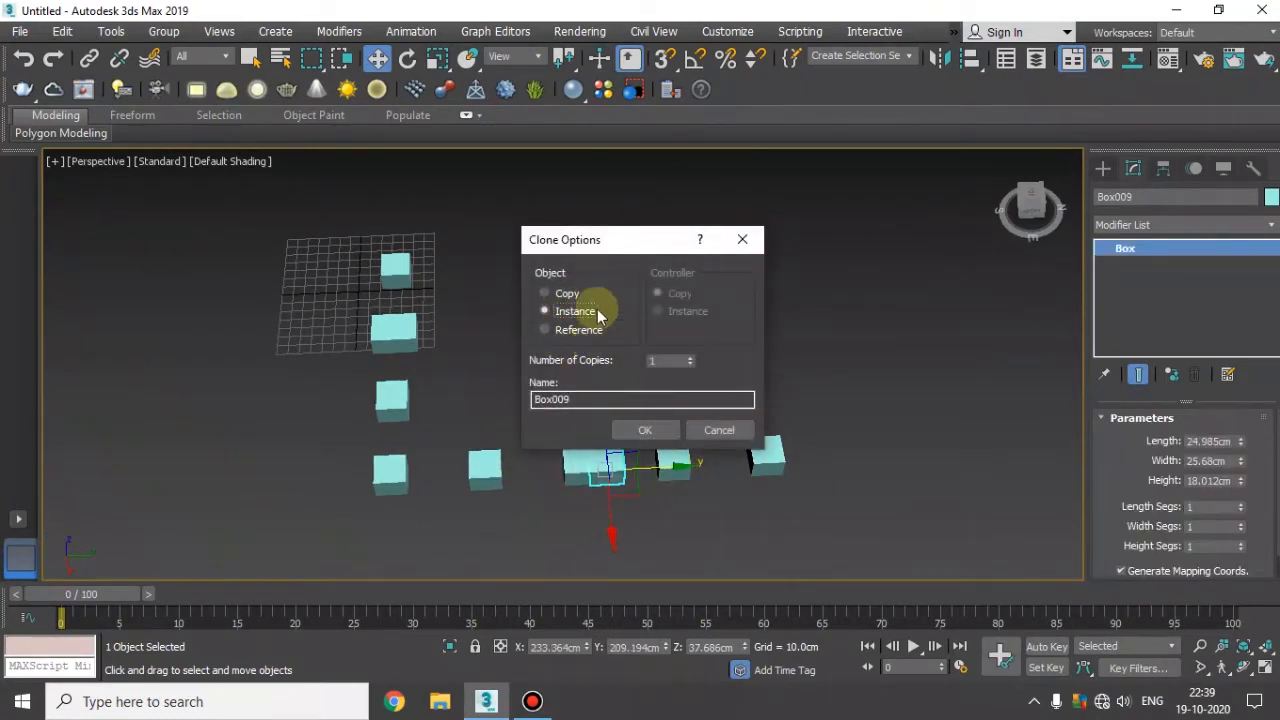
left_click(745, 435)
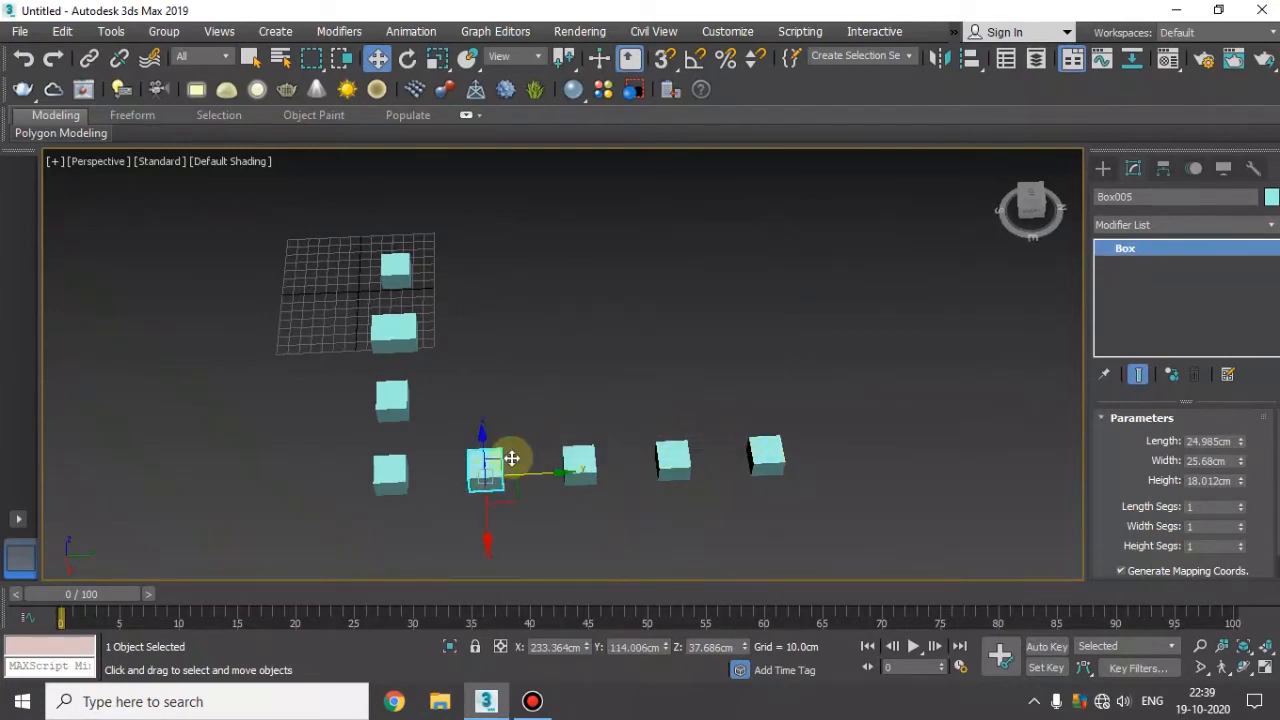
- Resize the middle box of the instanced row to about 53.7 cm length, 44.7 cm width and 19.1 cm height
left_click(590, 447)
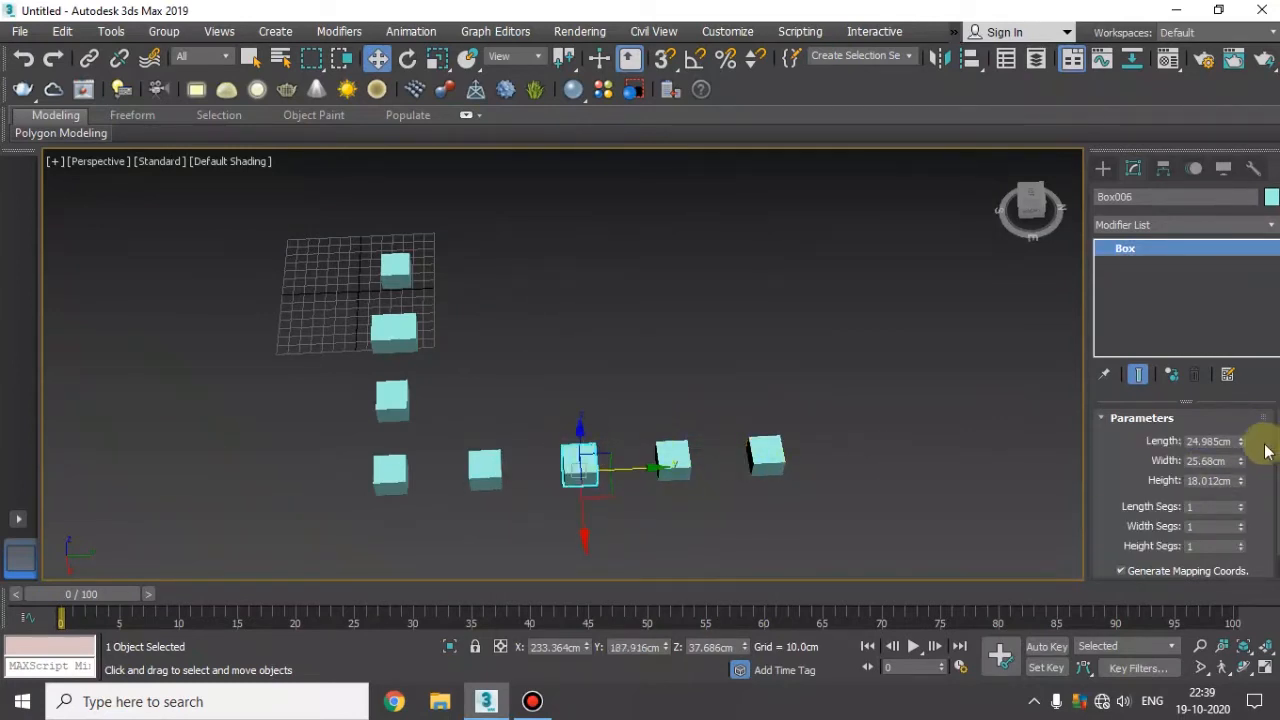
left_click_drag(1240, 441, 1234, 334)
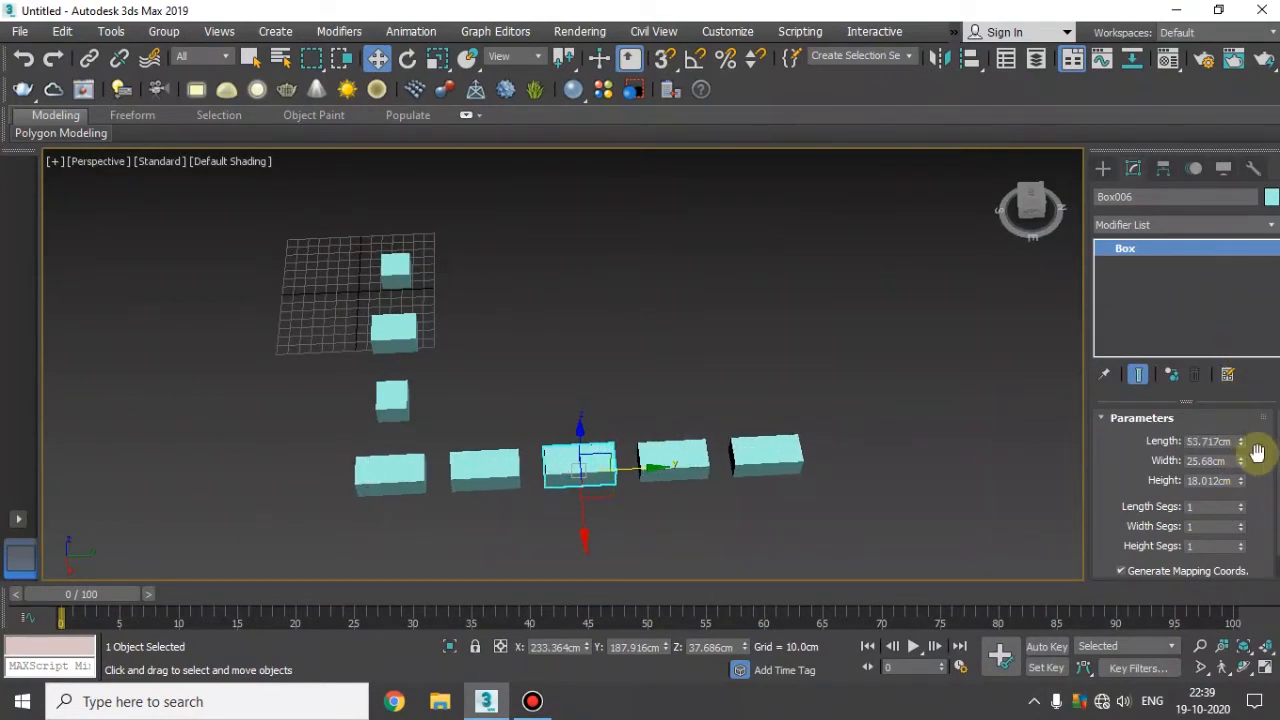
mouse_move(1241, 468)
left_mouse_down()
mouse_move(1237, 514)
mouse_move(1249, 400)
mouse_move(1249, 487)
mouse_move(1234, 429)
mouse_move(1234, 551)
mouse_move(1234, 457)
left_mouse_up()
mouse_move(851, 460)
middle_mouse_down()
mouse_move(823, 471)
mouse_move(872, 430)
mouse_move(834, 450)
middle_mouse_up()
key("super")
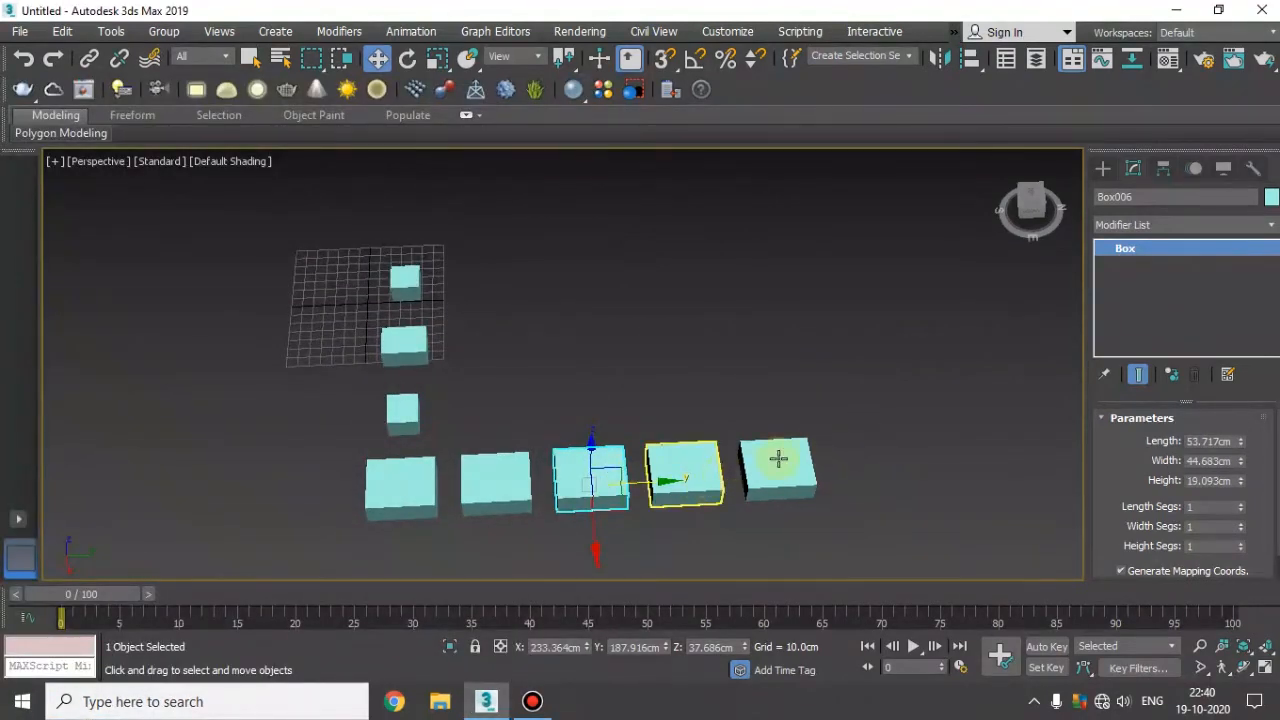
- Examine the row of independent copies and the instanced boxes from several angles
middle_click_drag(811, 486, 647, 458, "alt")
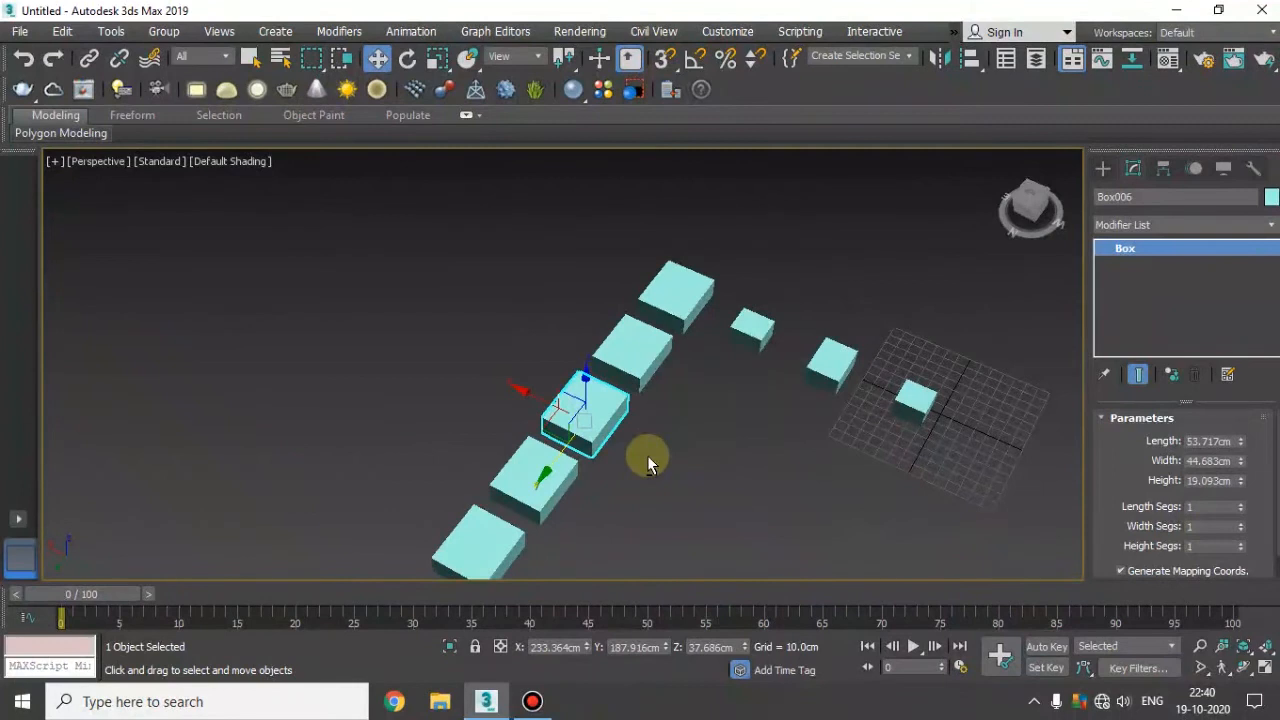
middle_click_drag(689, 380, 580, 372)
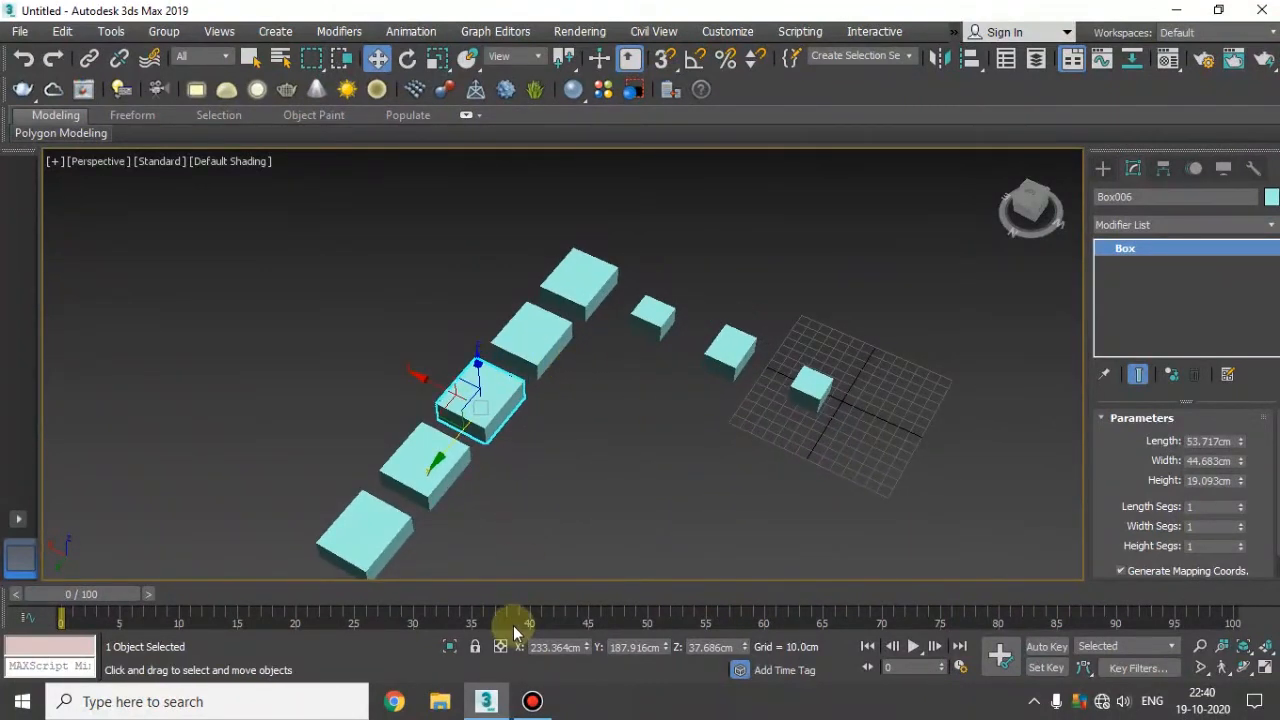
middle_click_drag(532, 501, 557, 484, "alt")
key("w")
left_click(667, 378)
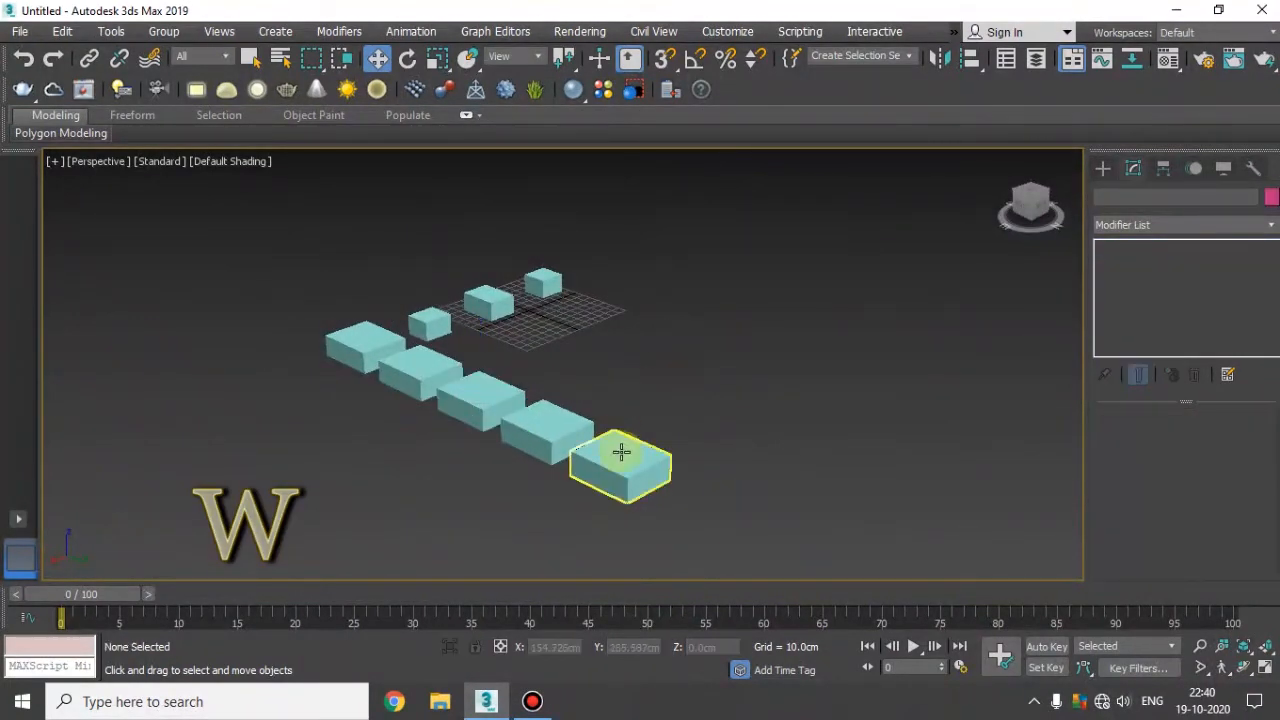
middle_click_drag(620, 449, 580, 534)
left_click(575, 377)
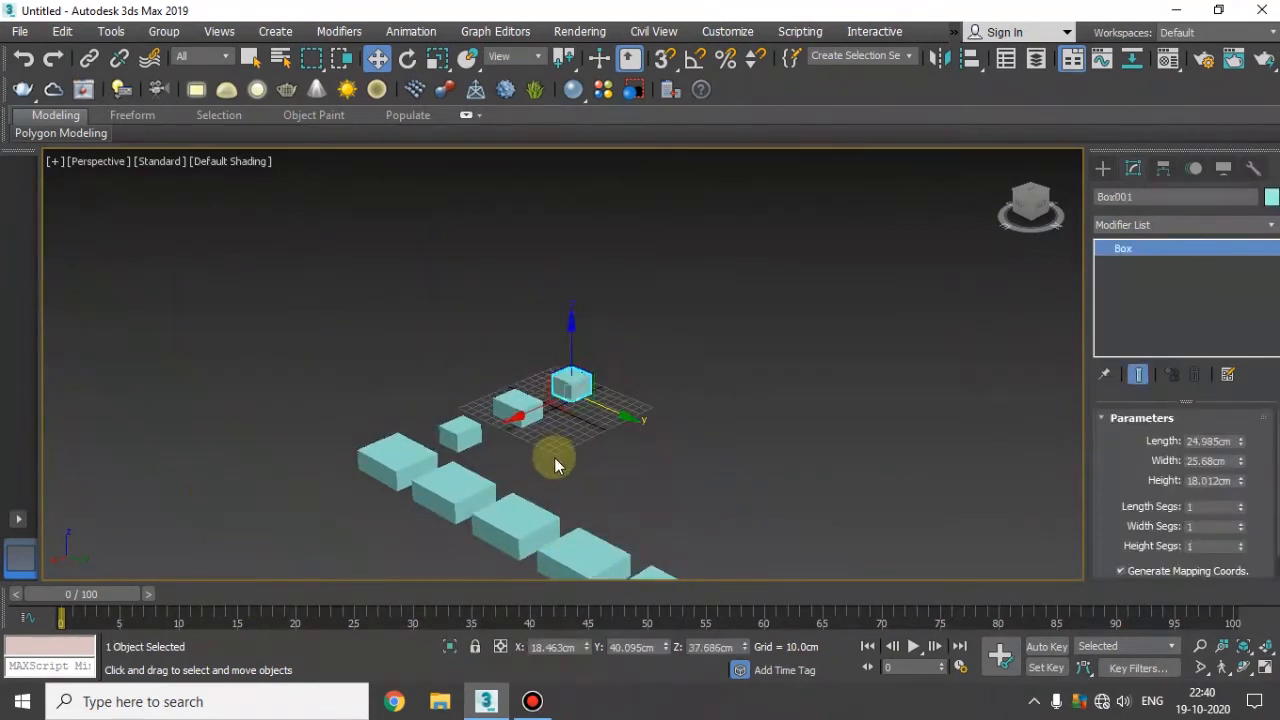
left_click(747, 276)
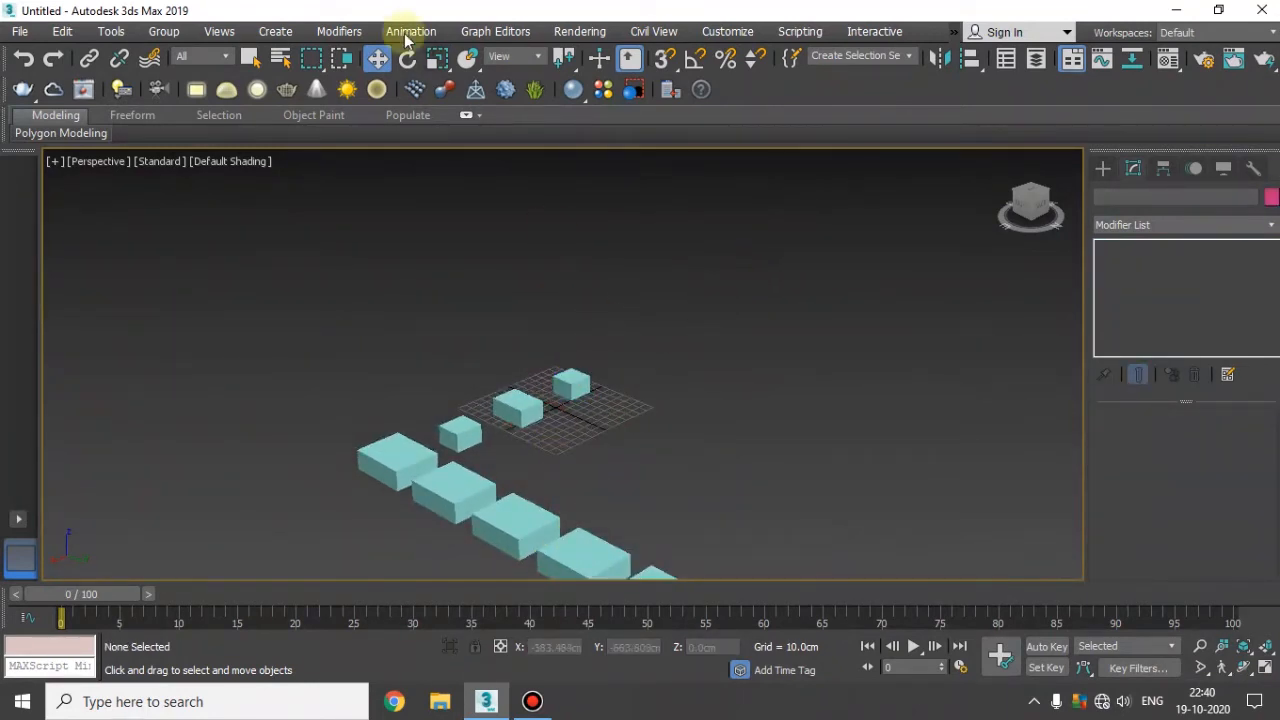
left_click(699, 447)
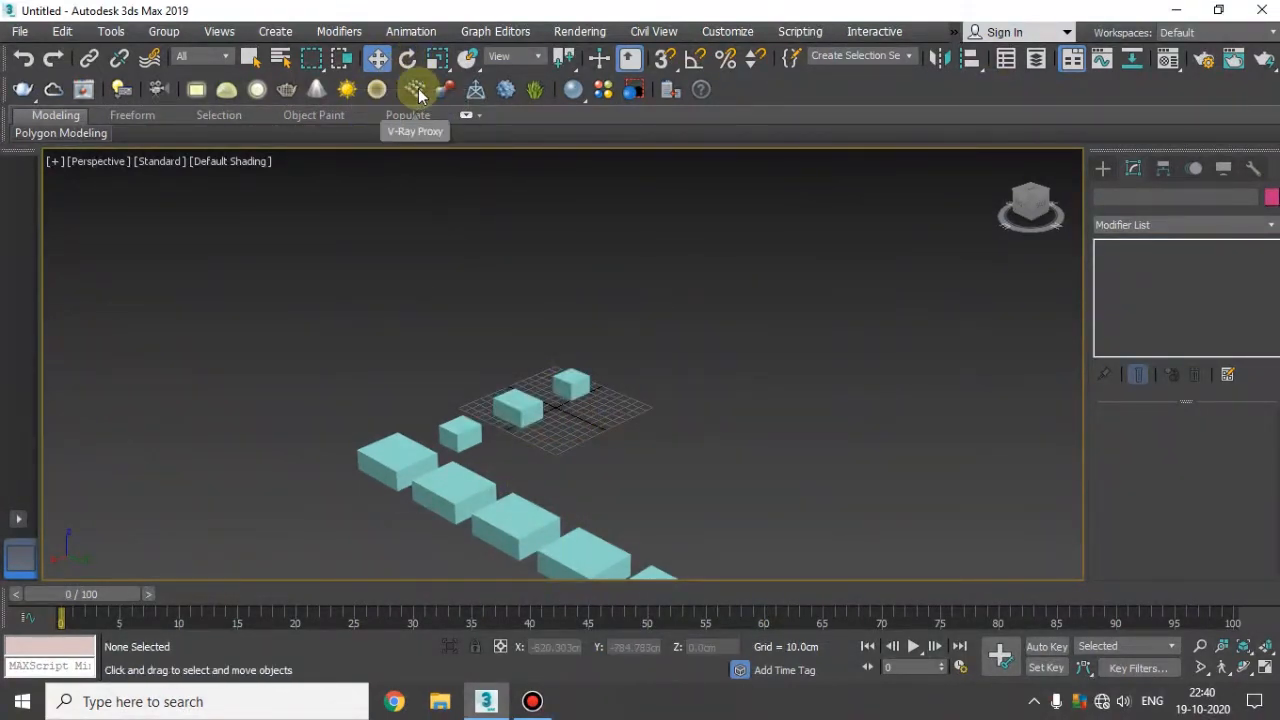
- Rotate the original box about -3 degrees around the Z axis
key("e")
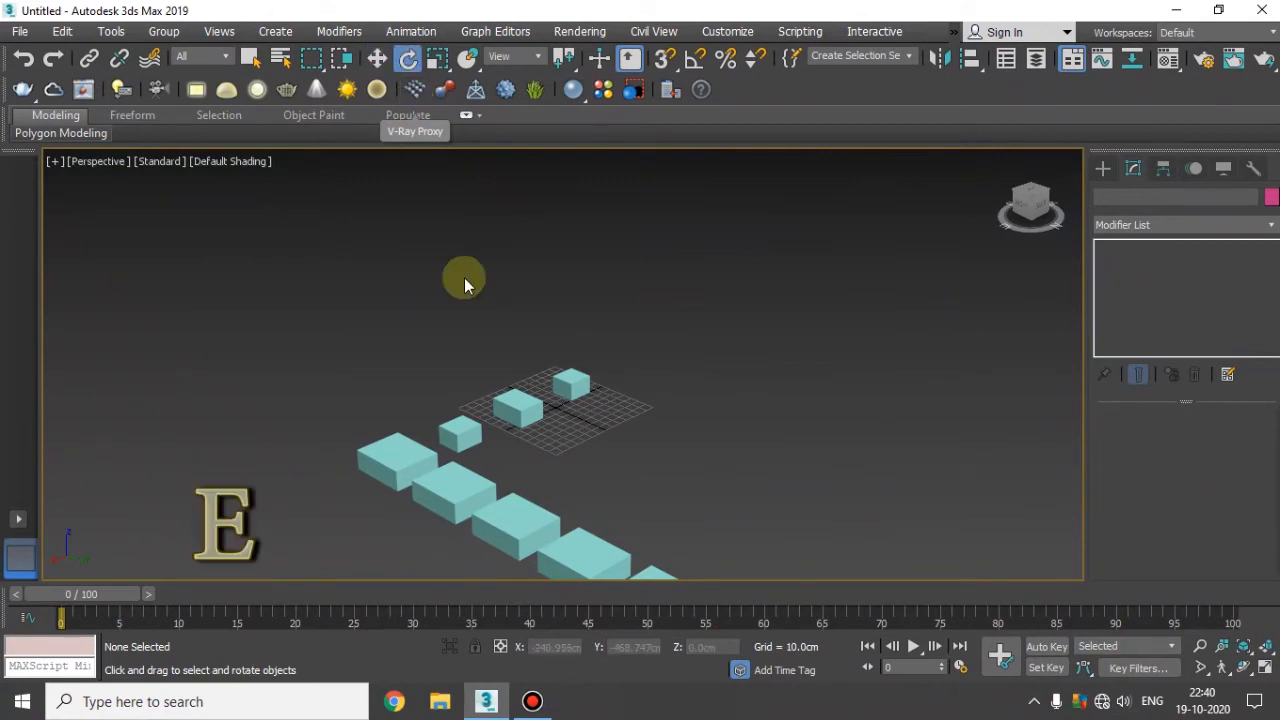
left_click(405, 61)
middle_click_drag(460, 374, 553, 308, "alt")
scroll(553, 308, "up", 5)
scroll(553, 308, "down", 1)
left_click(553, 308)
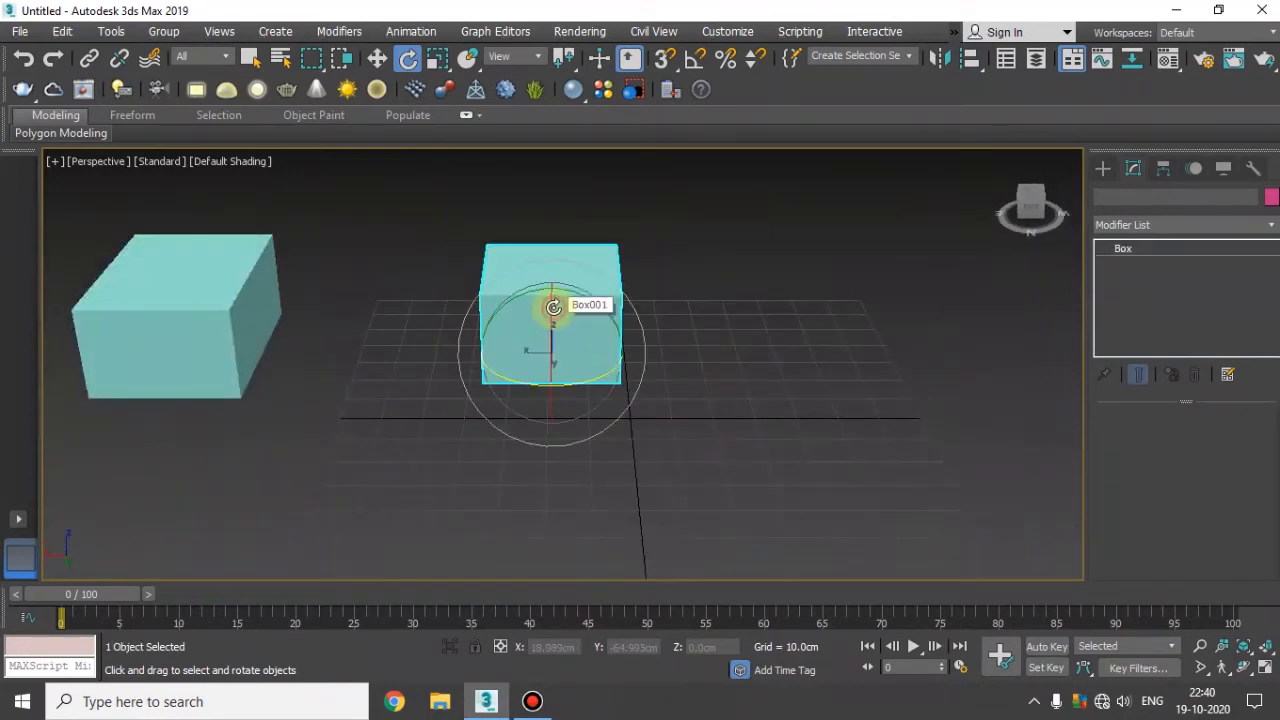
scroll(553, 312, "down", 3)
middle_click_drag(535, 376, 640, 366, "alt")
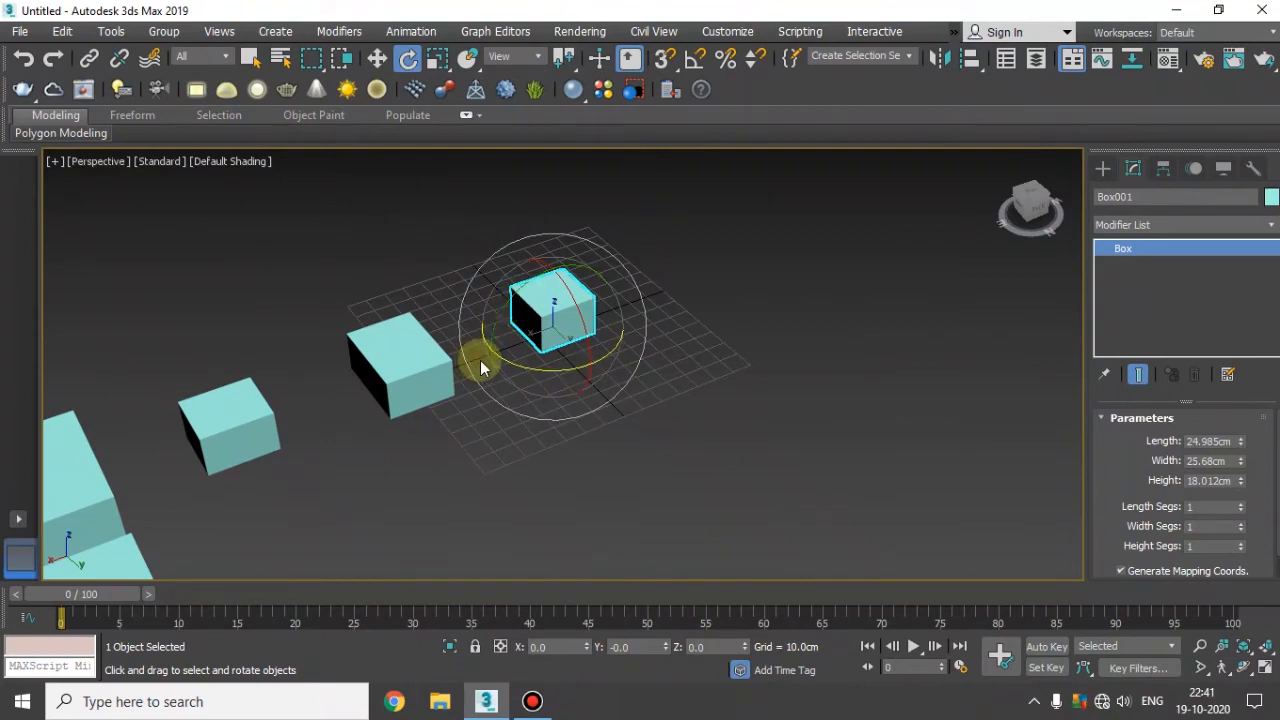
mouse_move(539, 370)
left_mouse_down()
mouse_move(649, 369)
mouse_move(417, 374)
mouse_move(554, 401)
mouse_move(746, 320)
mouse_move(563, 371)
mouse_move(534, 366)
left_mouse_up()
- Tilt the original box around several axes to about X -50.5°, Y -27.7° and Z -11.2°
scroll(551, 363, "up", 4)
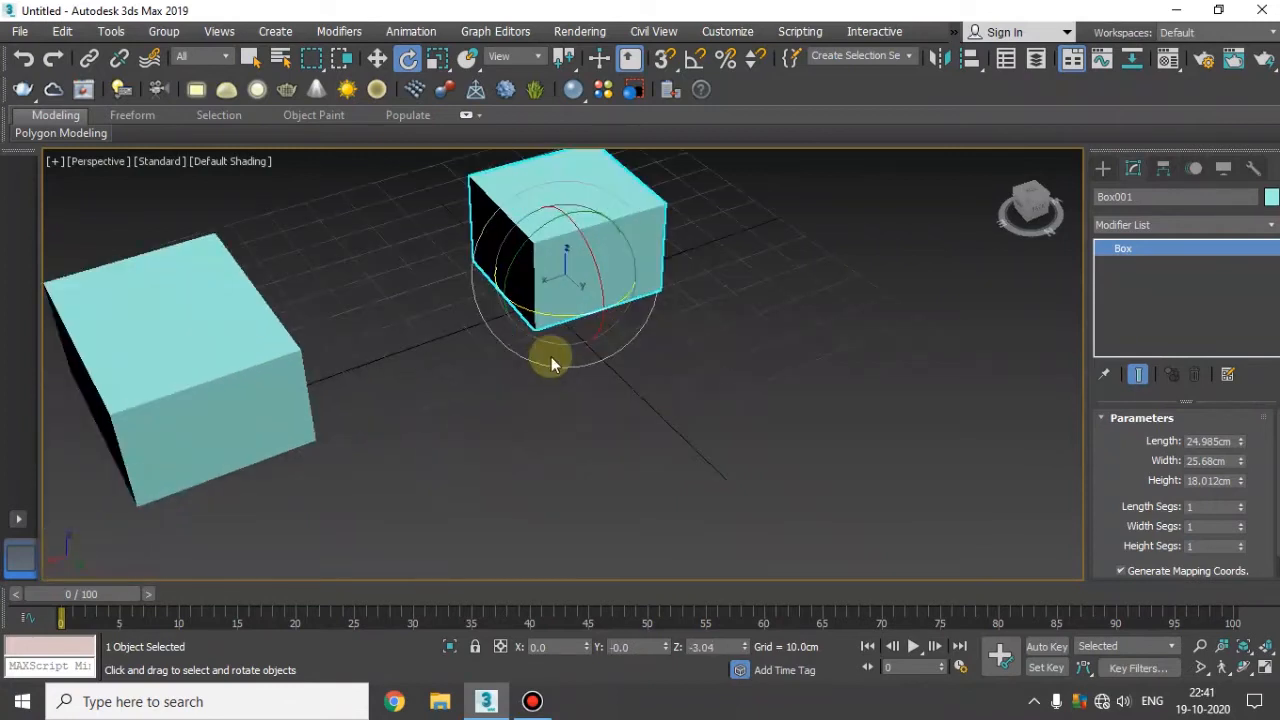
left_click_drag(552, 317, 552, 167)
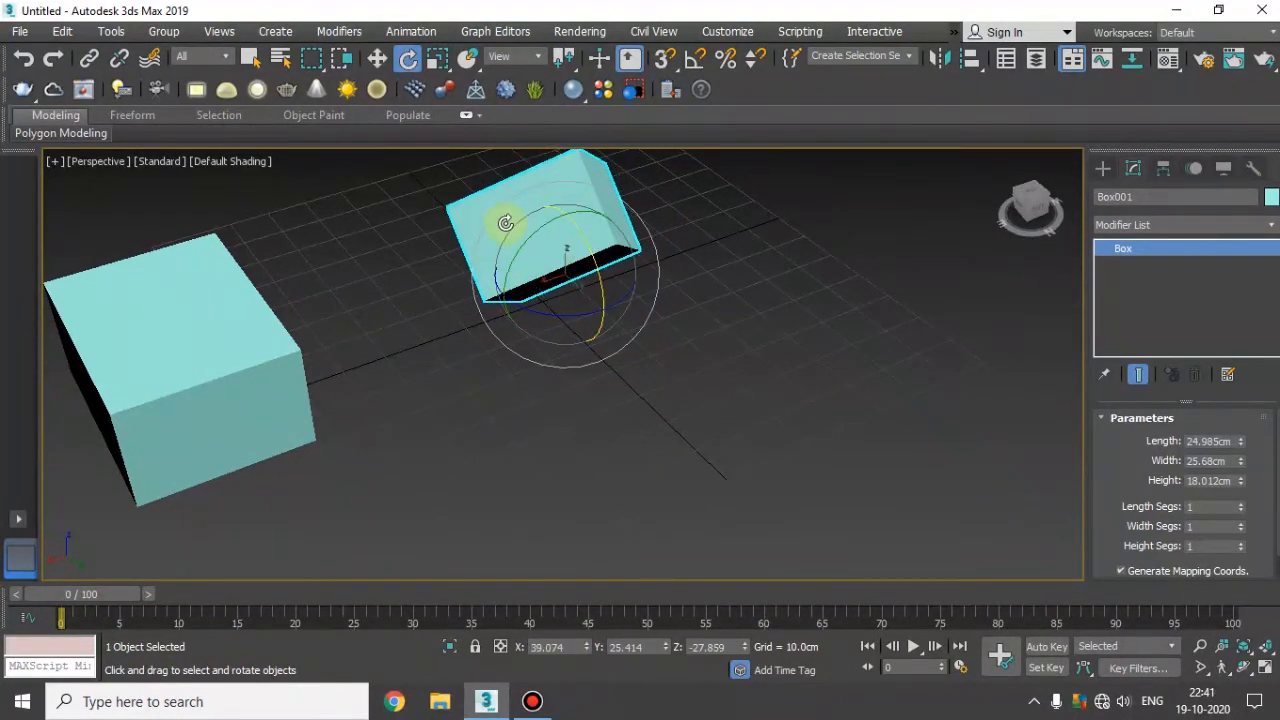
left_click_drag(506, 328, 730, 250)
middle_click_drag(521, 314, 500, 232, "alt")
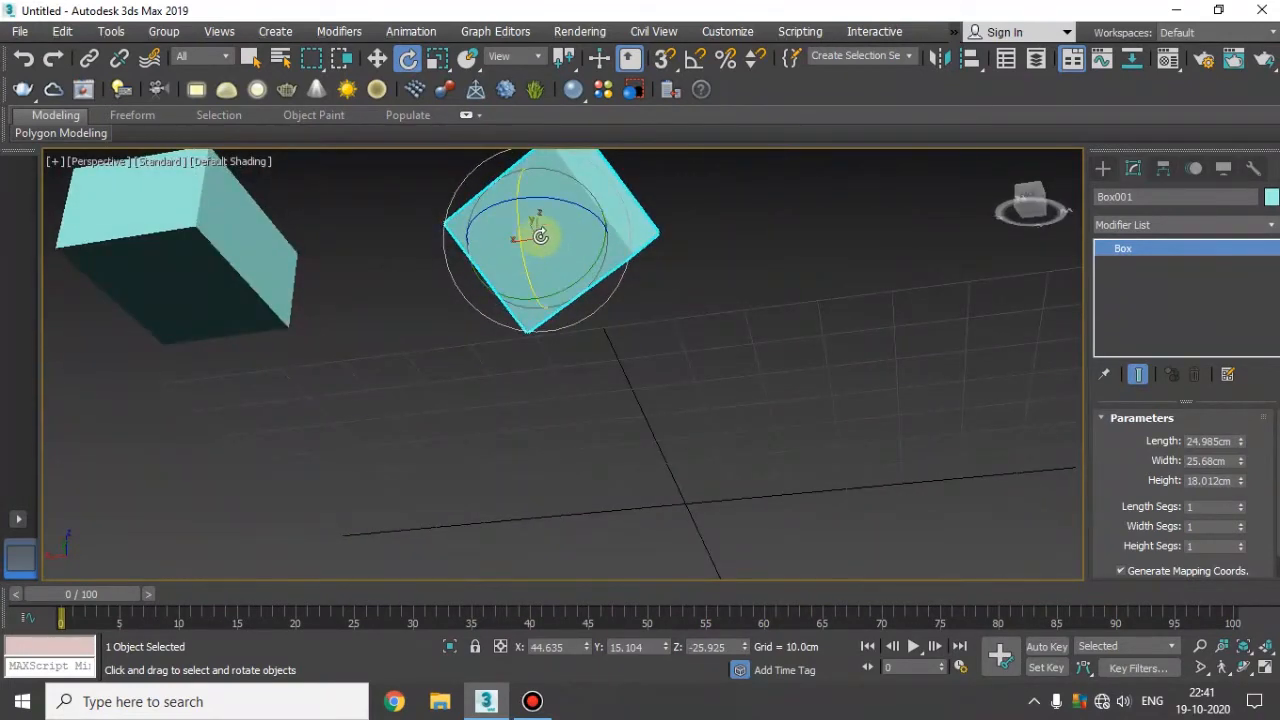
middle_click_drag(576, 249, 566, 383, "alt")
middle_click_drag(590, 229, 553, 199, "alt")
left_click_drag(569, 205, 440, 344)
- Clone the tilted box as three instances by rotating it about 88 degrees around the X axis
middle_click_drag(584, 386, 522, 276, "alt")
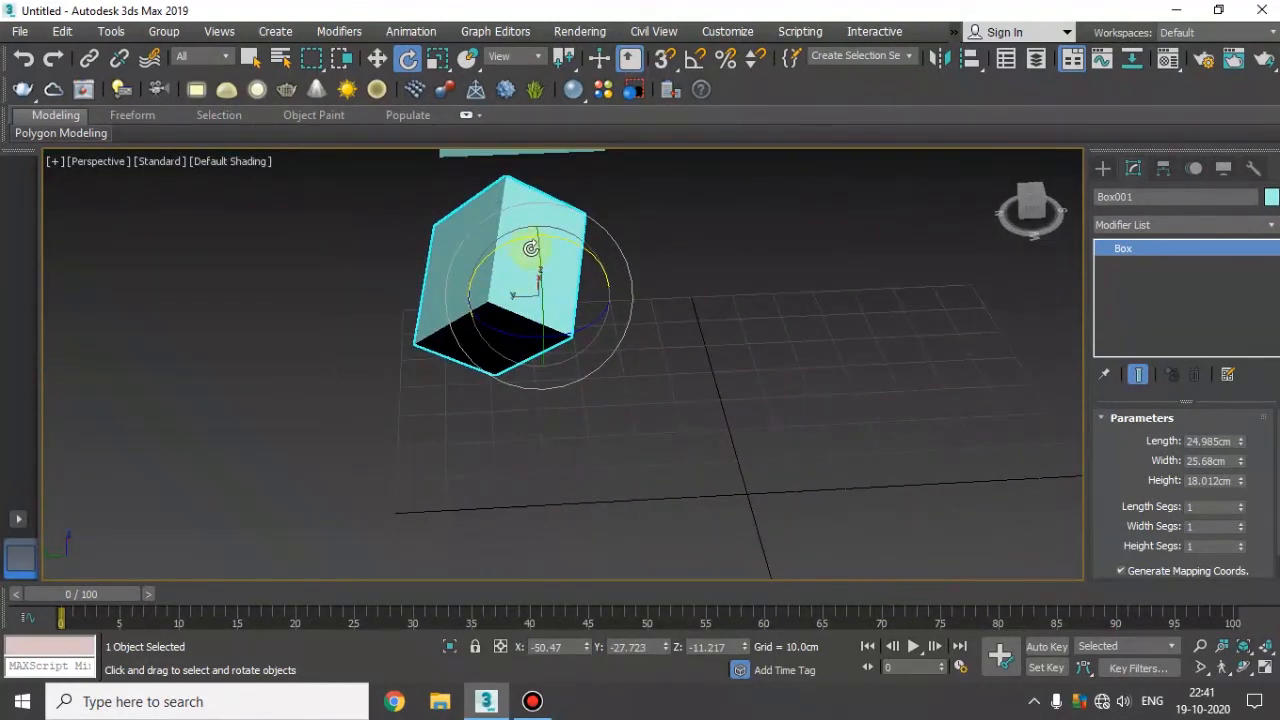
mouse_move(512, 244)
left_mouse_down()
mouse_move(591, 246)
mouse_move(677, 309)
mouse_move(705, 417)
mouse_move(686, 371)
mouse_move(757, 466)
mouse_move(745, 462)
left_mouse_up()
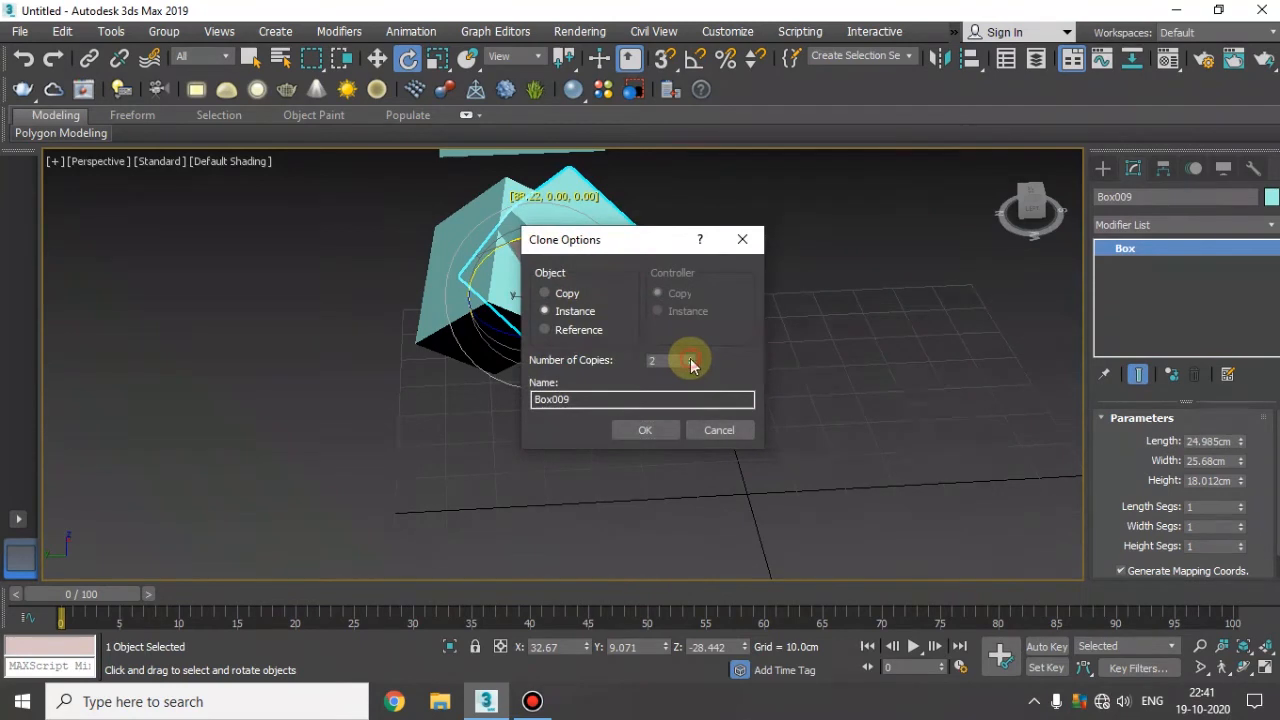
left_click(666, 431)
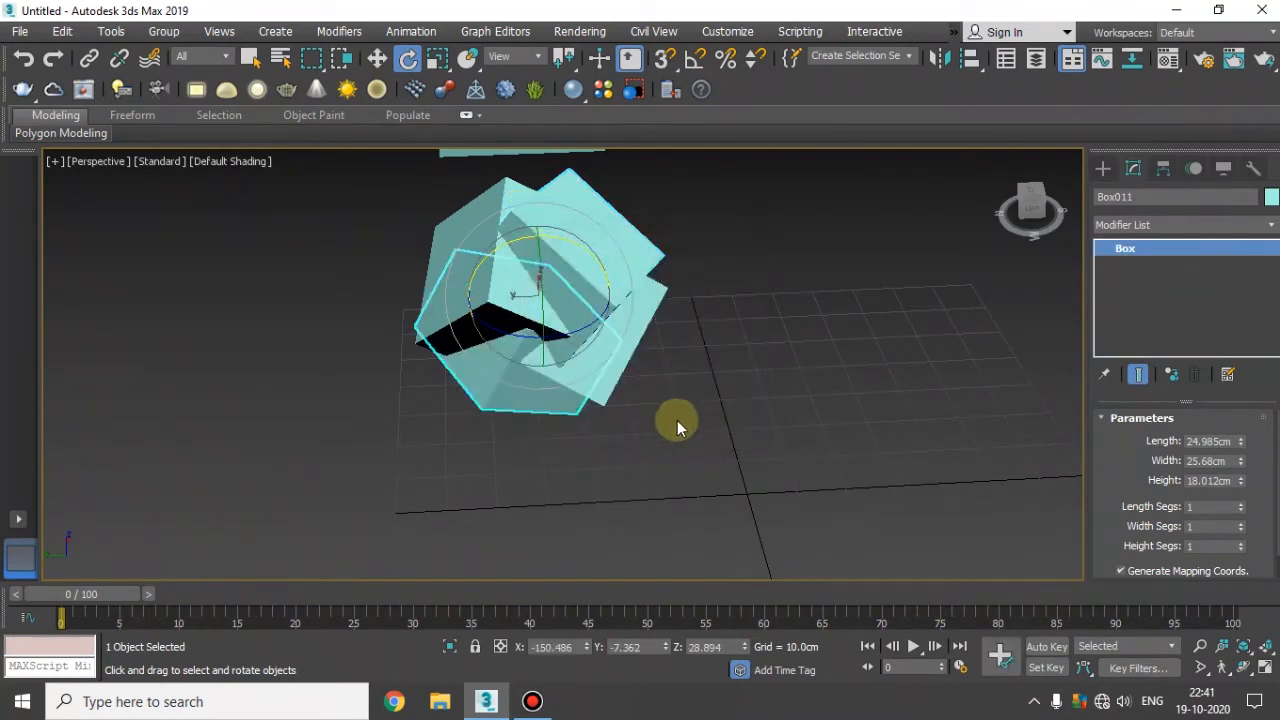
- Delete the seven boxes forming the rows of copies and instances, keeping only the rotated cluster
scroll(668, 423, "down", 5)
middle_click_drag(660, 485, 710, 485)
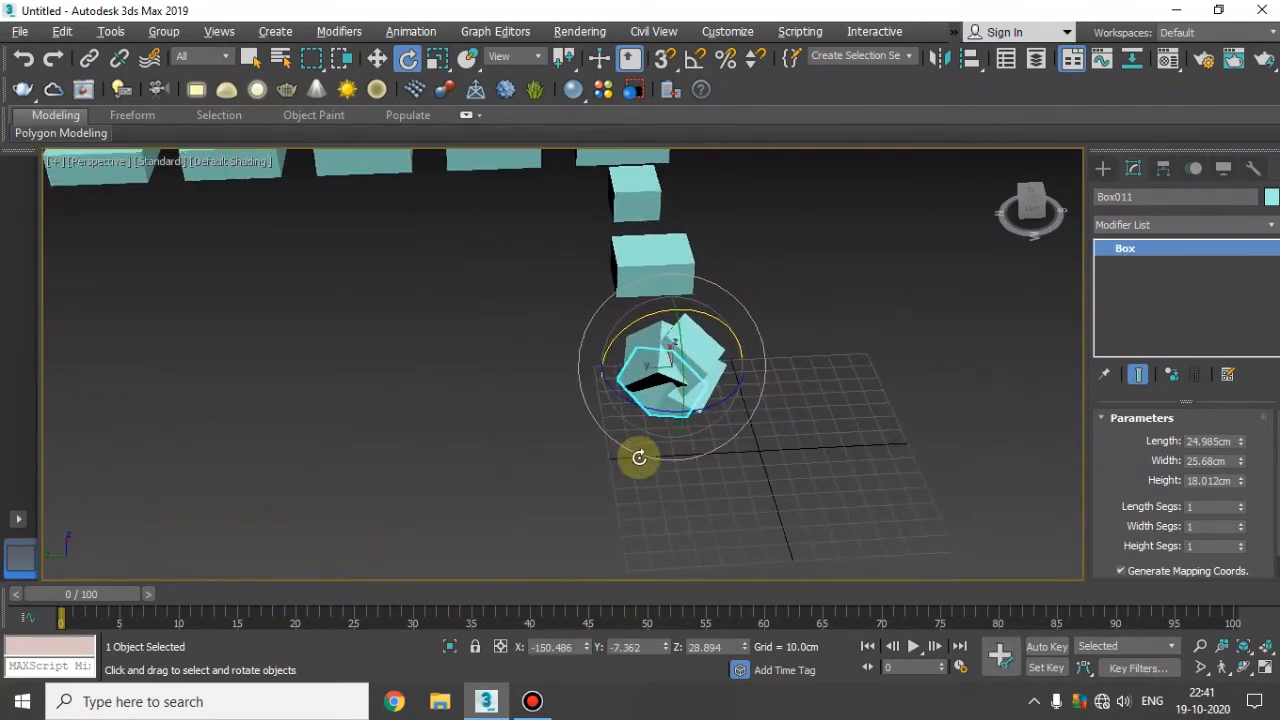
middle_click_drag(639, 457, 806, 414, "alt")
scroll(460, 271, "down", 4)
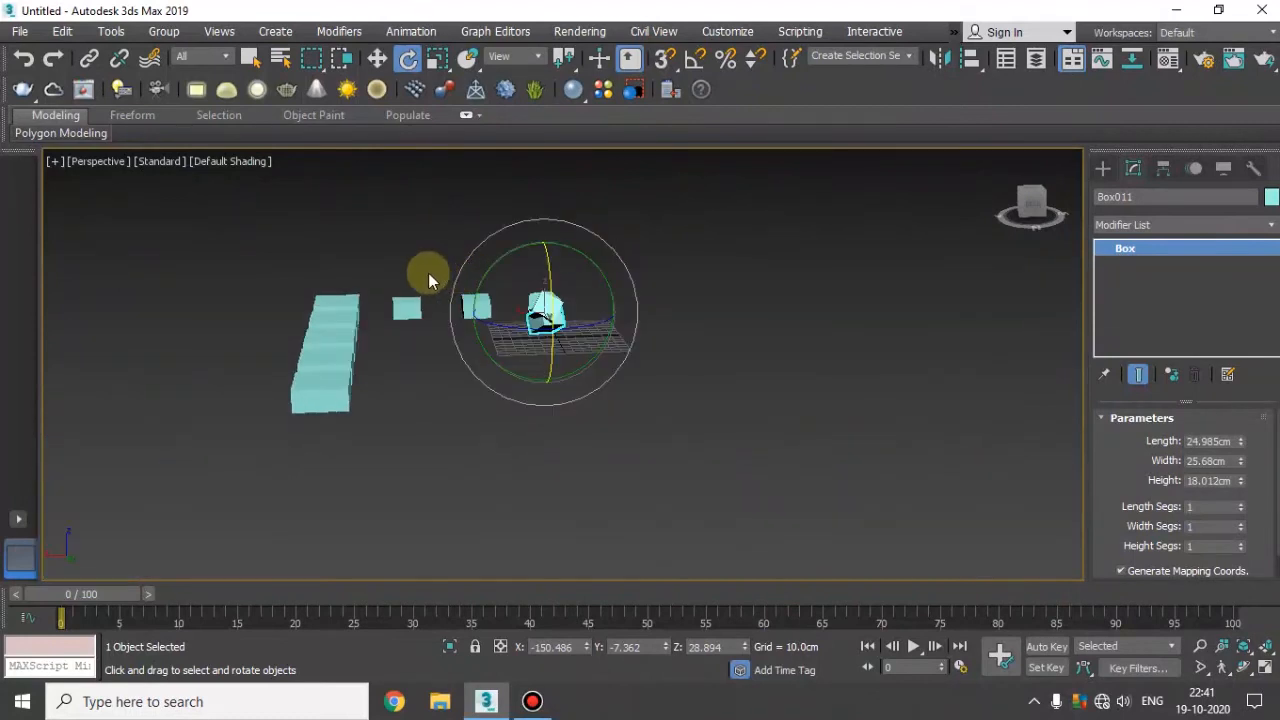
left_click_drag(499, 452, 498, 452)
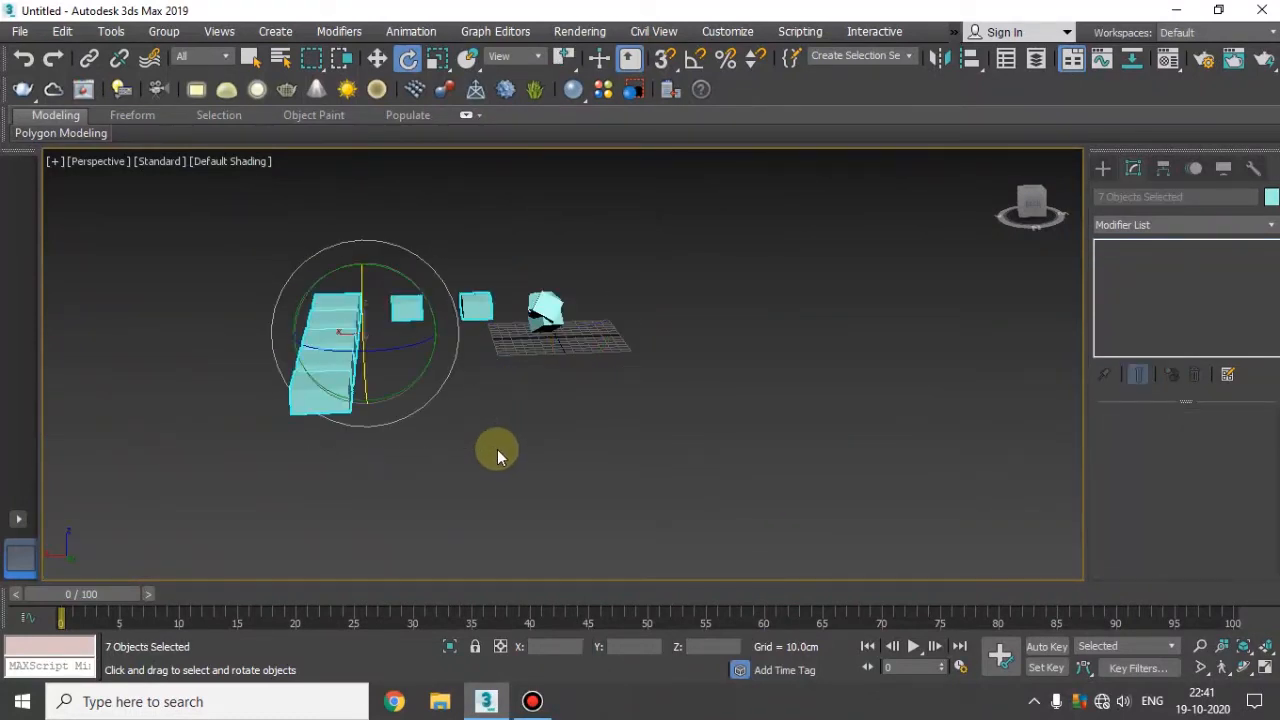
key("Delete")
- Resize one rotated instance to about 13.0 cm length, 14.4 cm width and 39.1 cm height
scroll(529, 310, "up", 6)
scroll(543, 316, "down", 2)
middle_click_drag(543, 316, 634, 371, "alt")
middle_click_drag(830, 440, 443, 480)
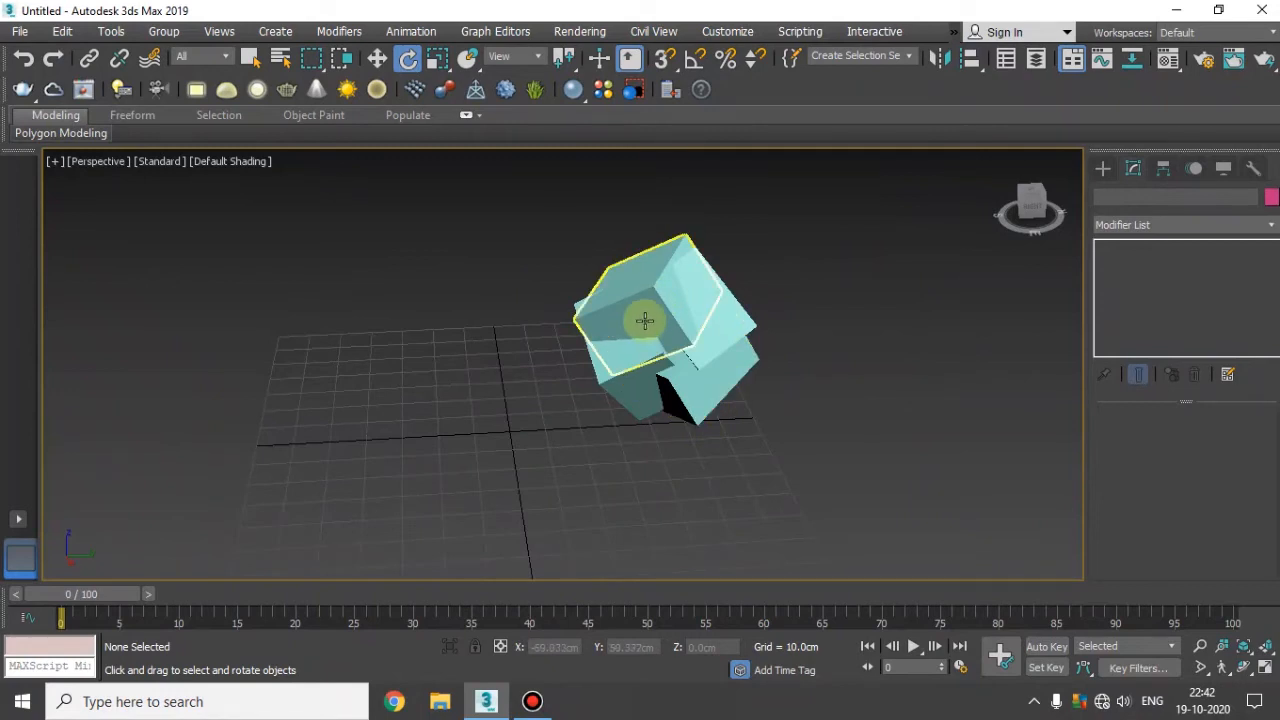
left_click(644, 320)
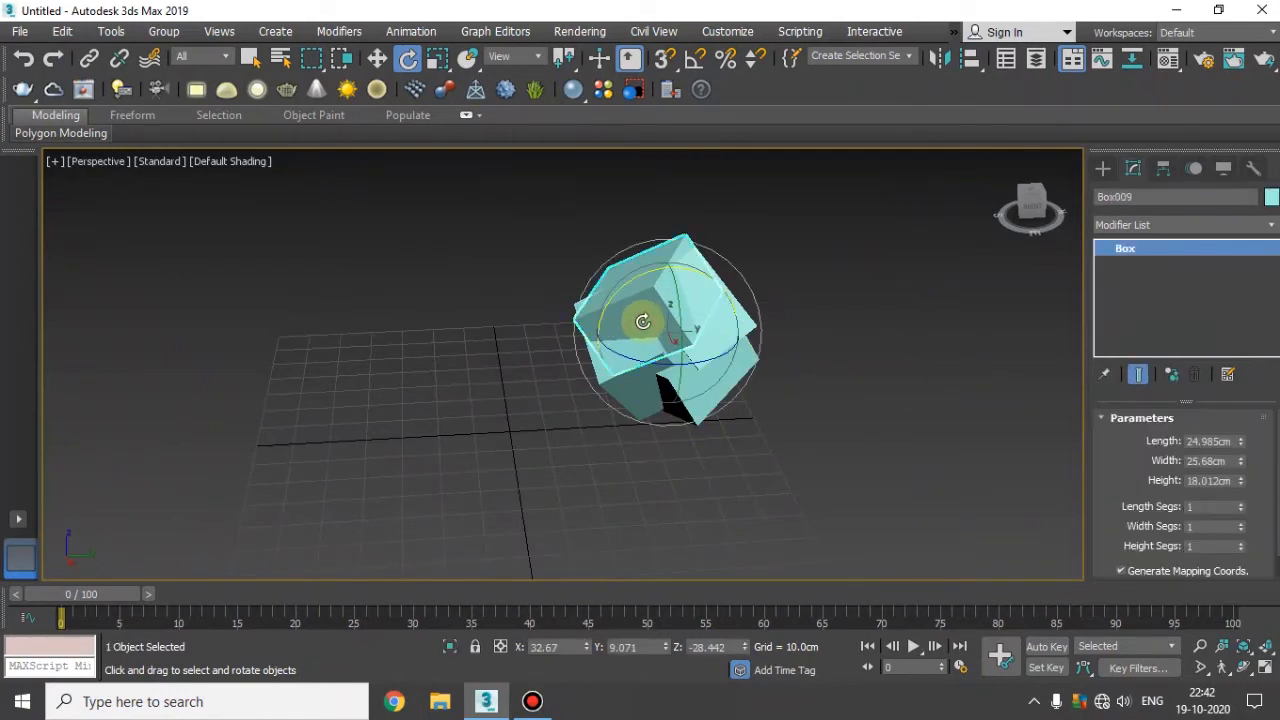
left_click(378, 60)
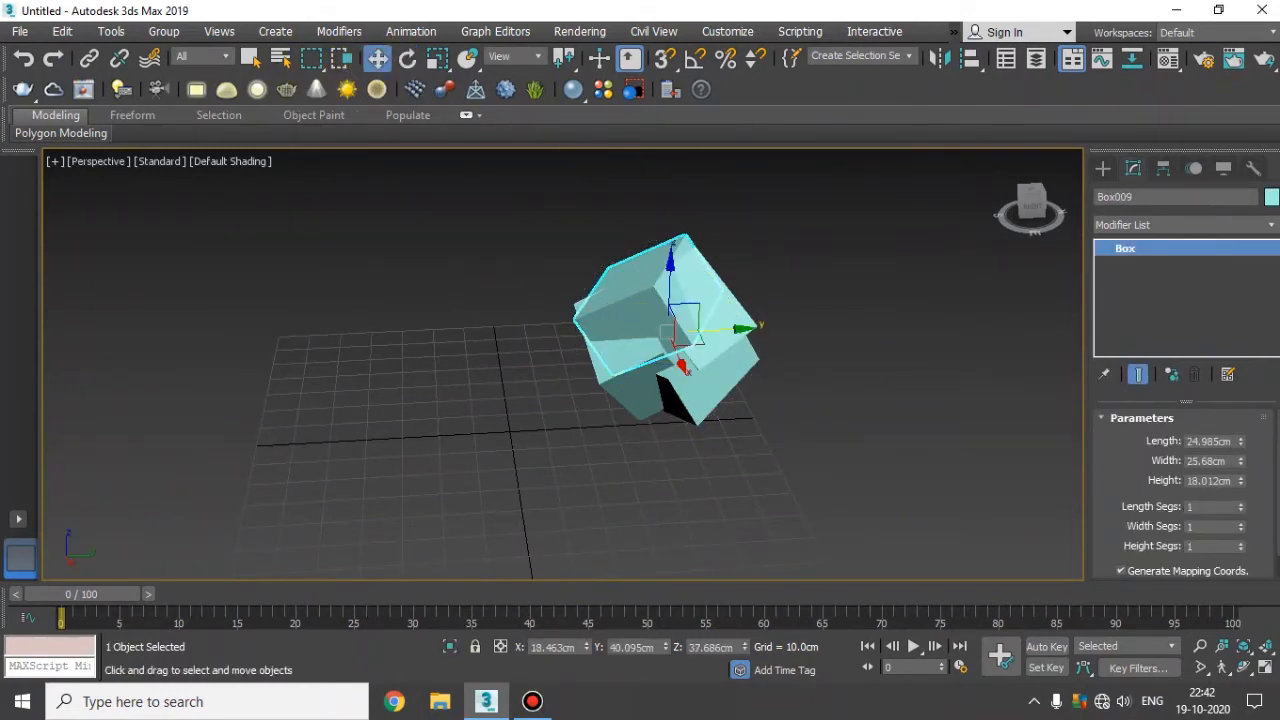
left_click_drag(1243, 470, 1237, 551)
left_click_drag(1241, 446, 1246, 404)
- Rotate the resized instance at the top of the cluster around the shared pivot
middle_click_drag(793, 407, 752, 421, "alt")
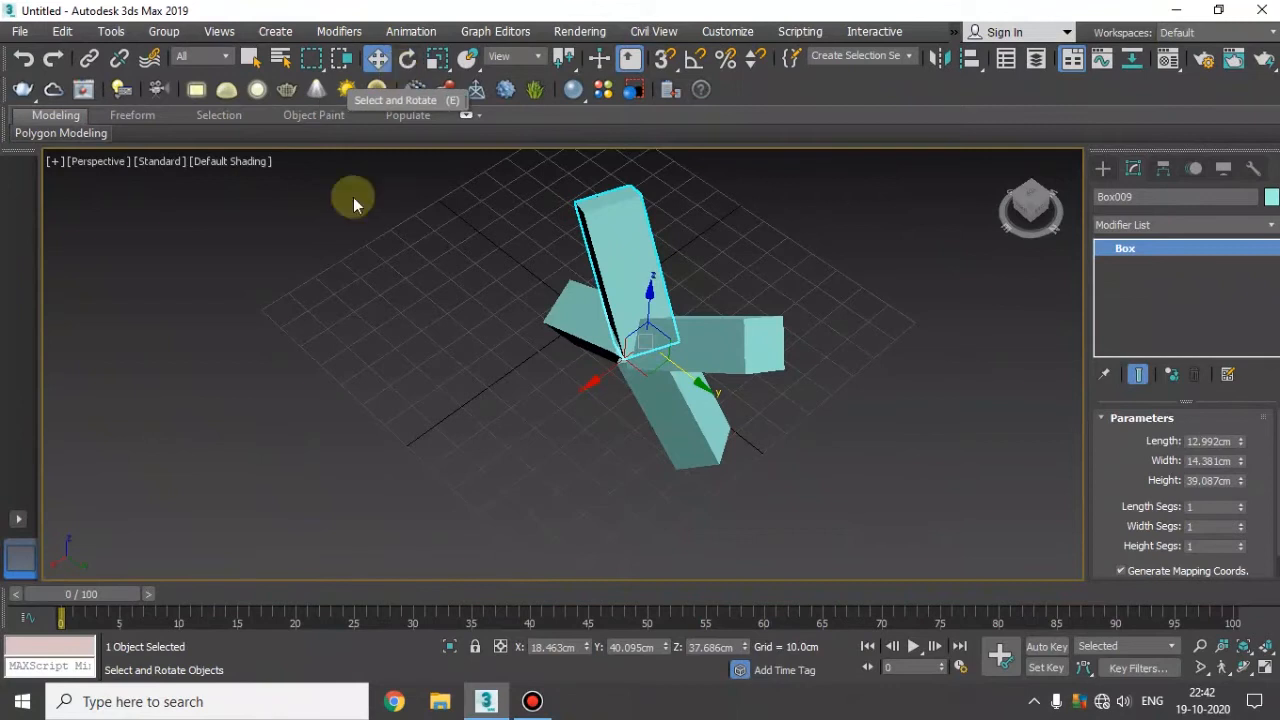
left_click(403, 64)
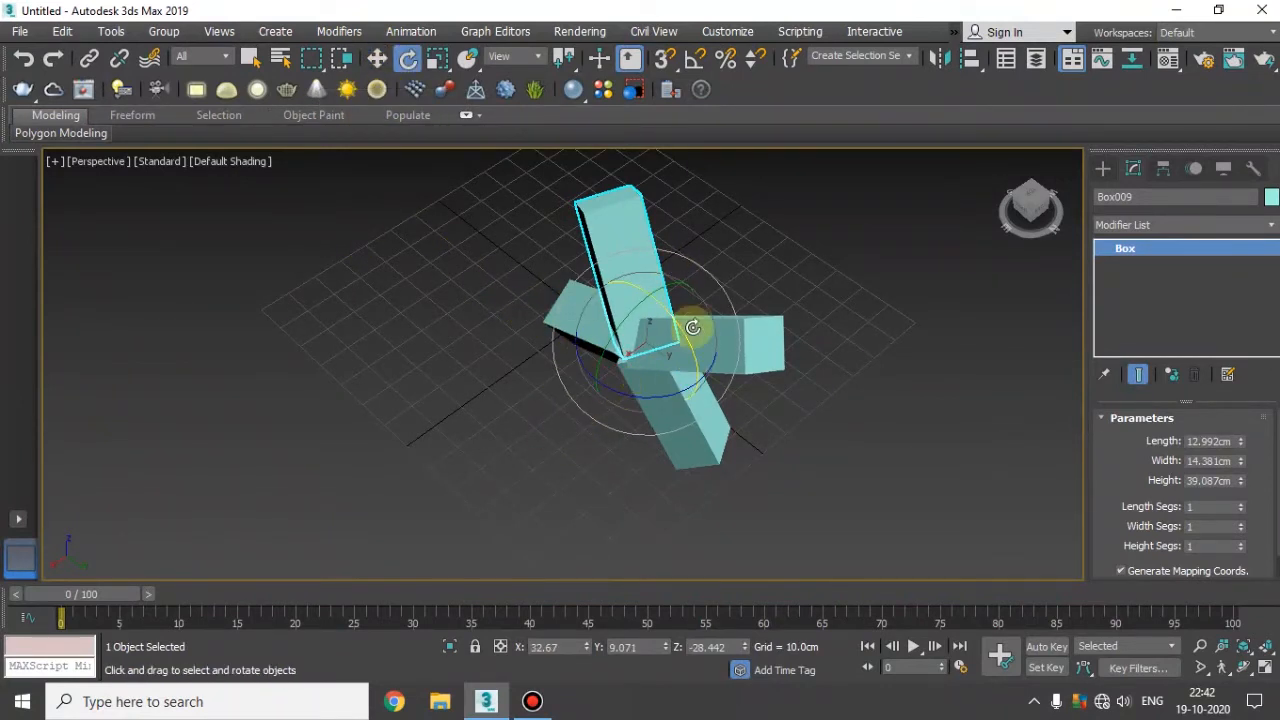
middle_click_drag(665, 462, 628, 420, "alt")
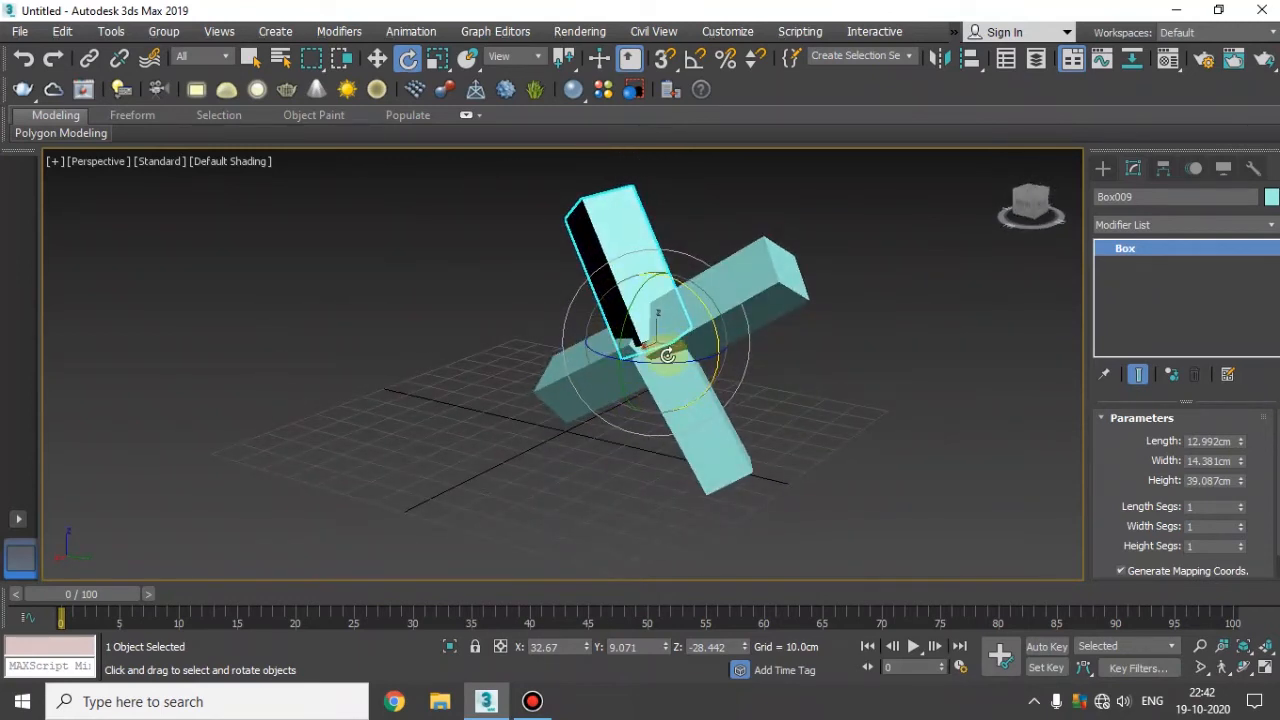
left_click_drag(641, 249, 763, 389)
- Rotate the original box of the cluster to about X -113°, Y 23.9° and Z 56.5°
left_click(720, 286)
middle_click_drag(763, 389, 705, 357, "alt")
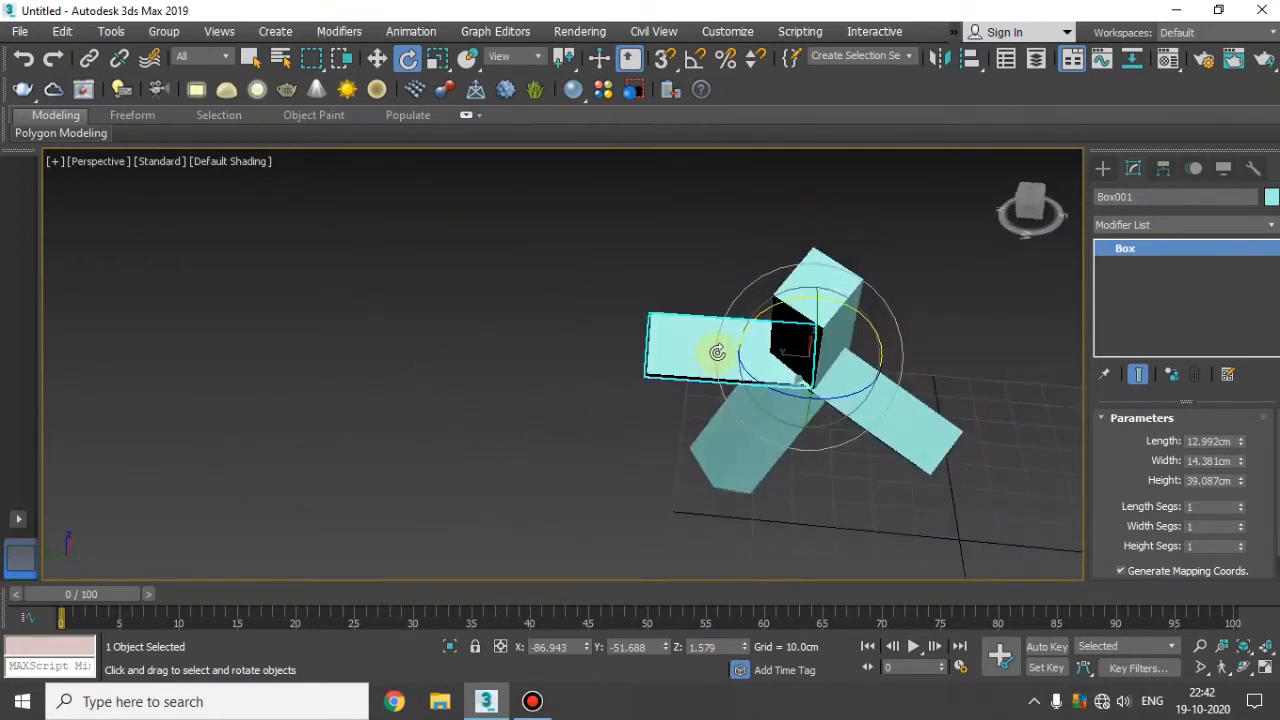
left_click_drag(773, 268, 790, 346)
middle_click_drag(790, 346, 649, 326, "alt")
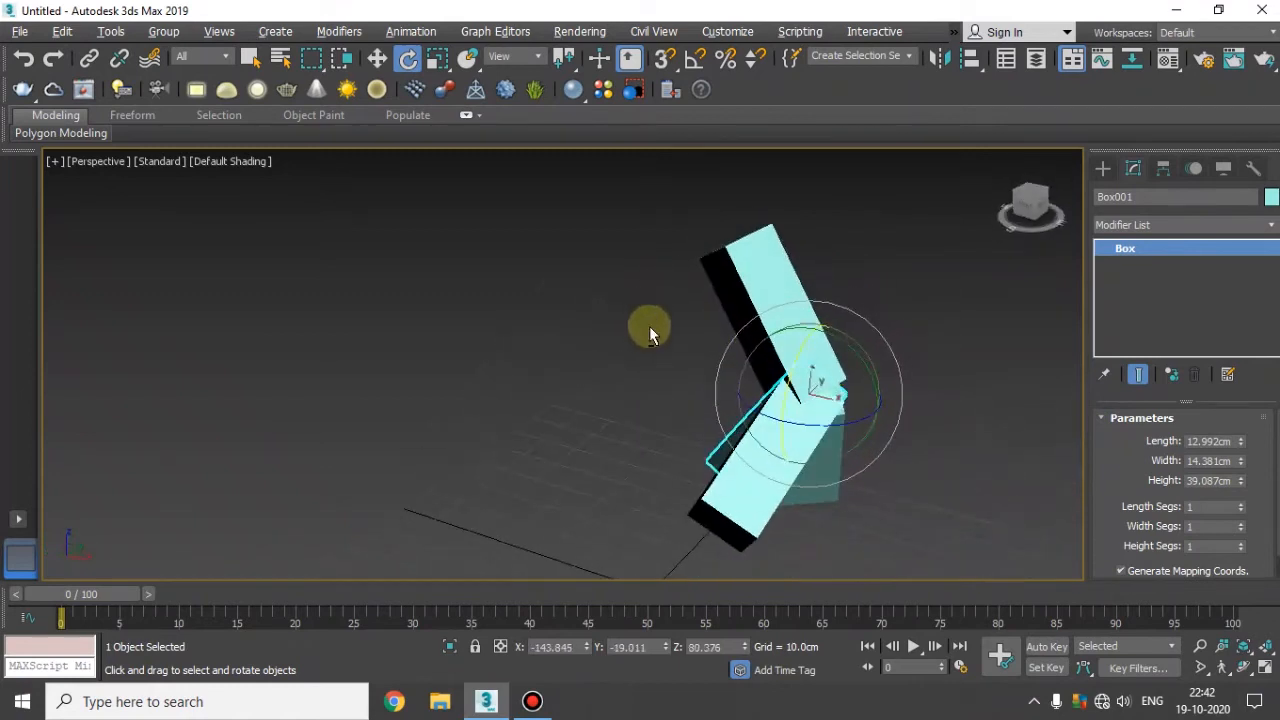
left_click_drag(834, 304, 898, 576)
middle_click_drag(851, 403, 692, 400, "alt")
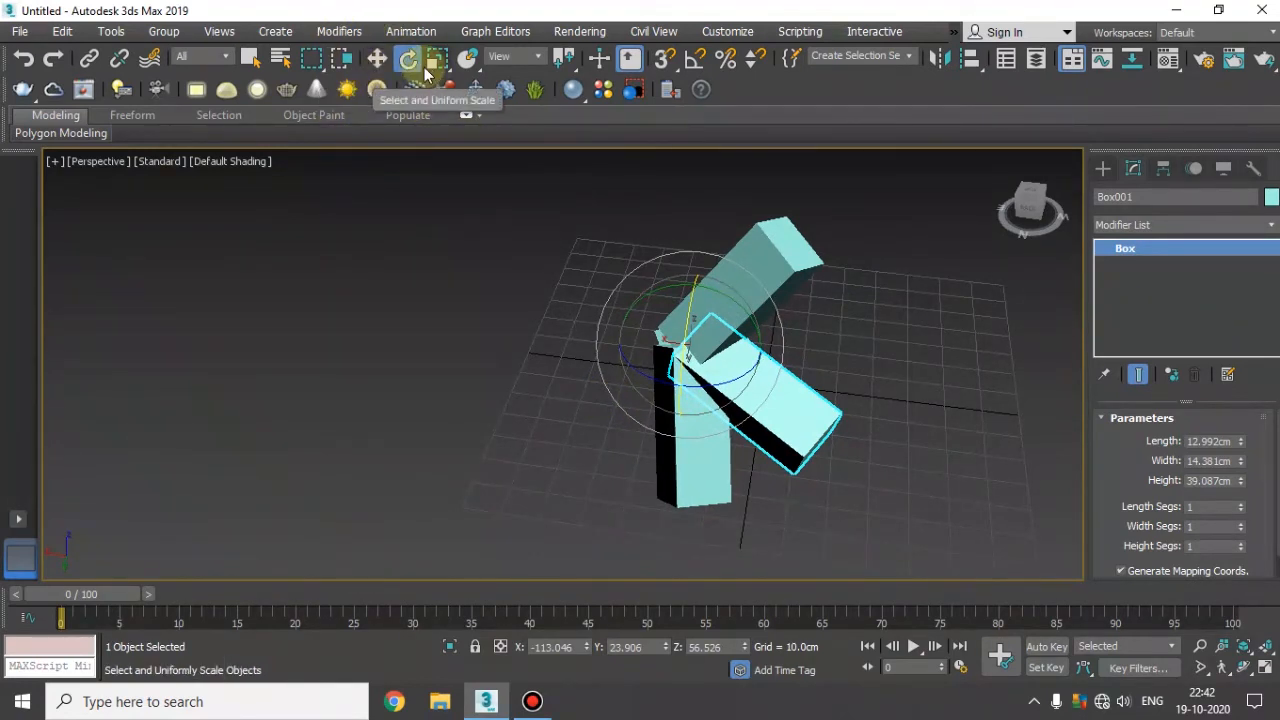
- Delete all four rotated boxes to empty the scene
key("r")
left_click(501, 353)
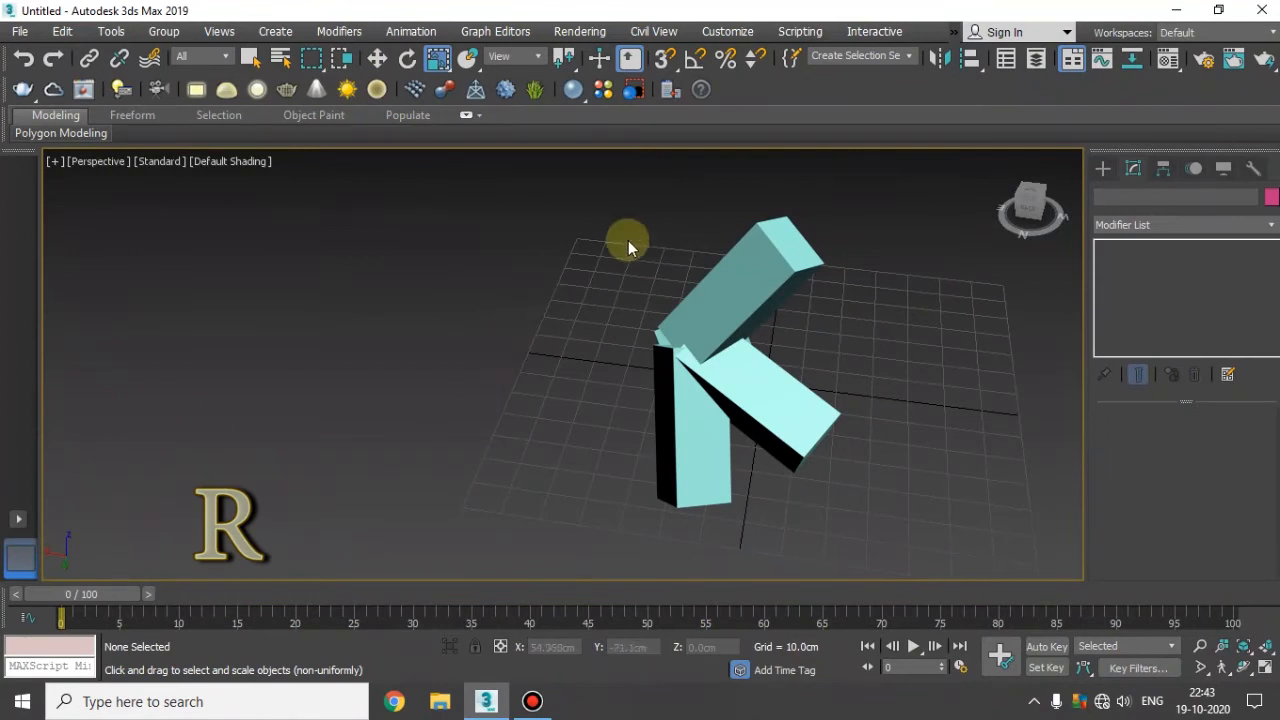
left_click_drag(600, 568, 600, 567)
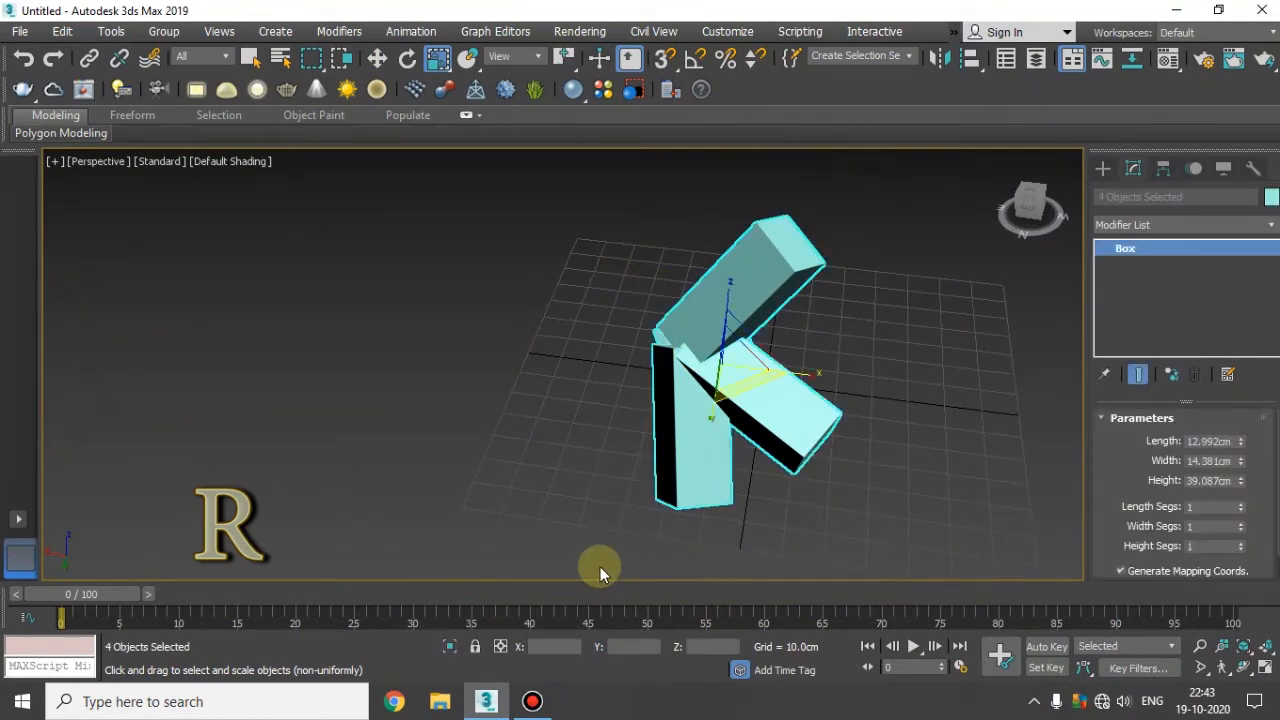
key("Delete")
- Create a box about 53.6 cm long and 55.3 cm wide near the grid's centre
left_click(1103, 168)
left_click(1145, 281)
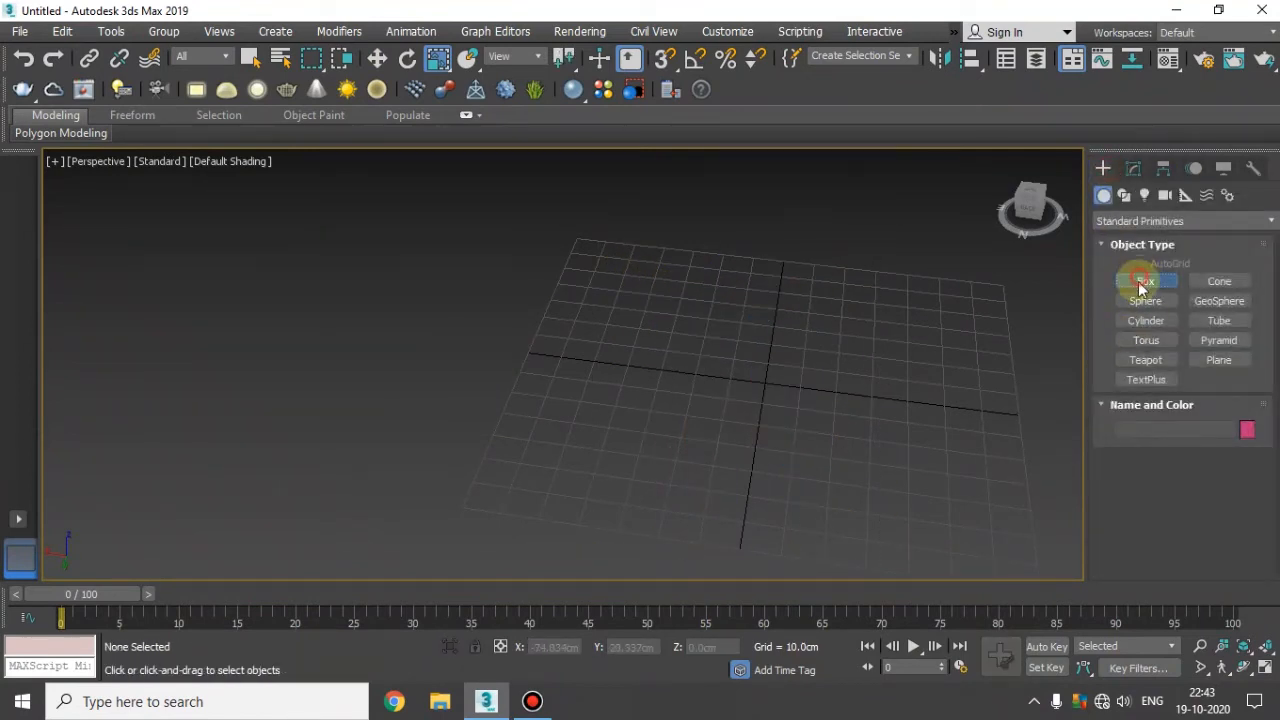
left_click_drag(703, 357, 898, 498)
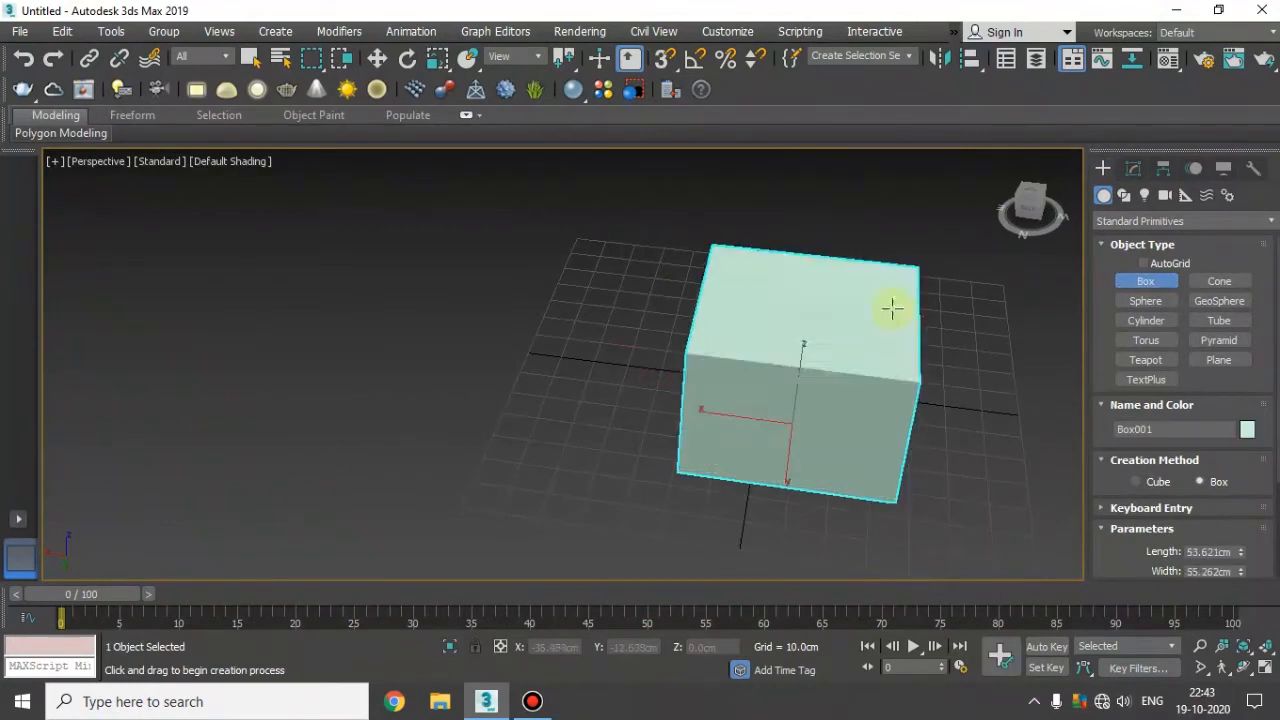
- Squash the new box to about 262% in X, 213% in Y and 95% in Z
middle_click_drag(828, 445, 870, 455, "alt")
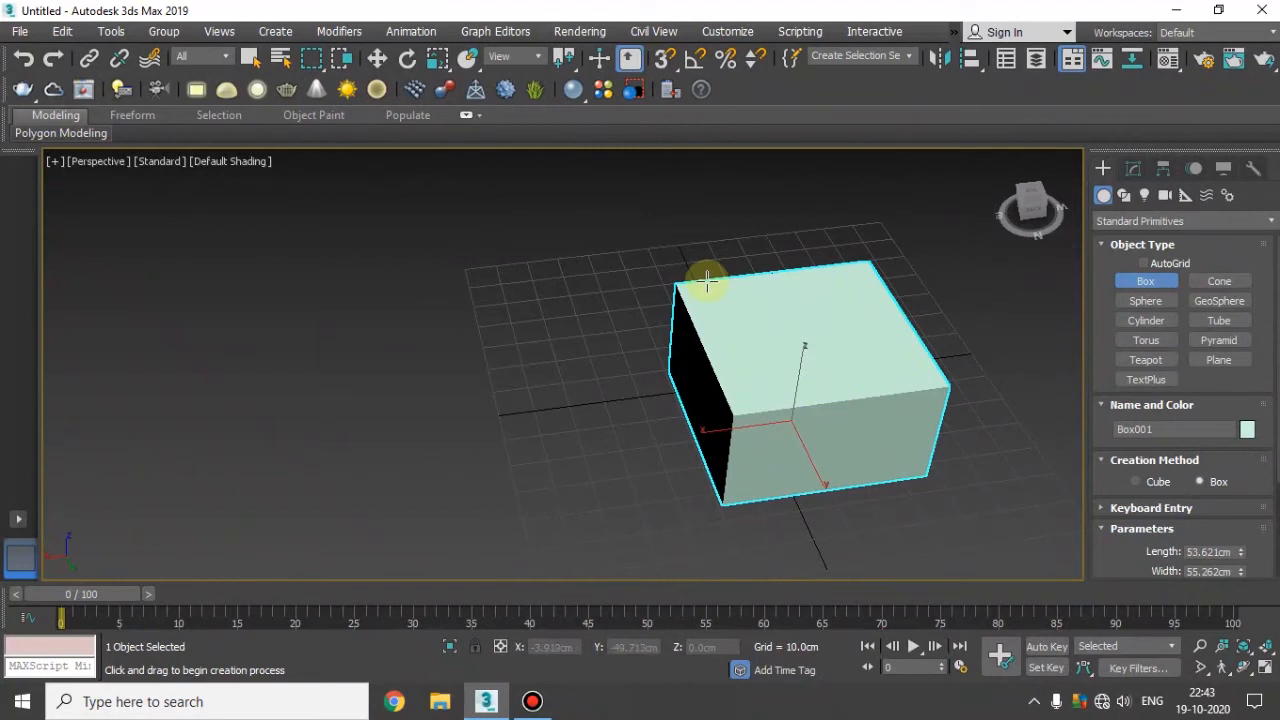
key("r")
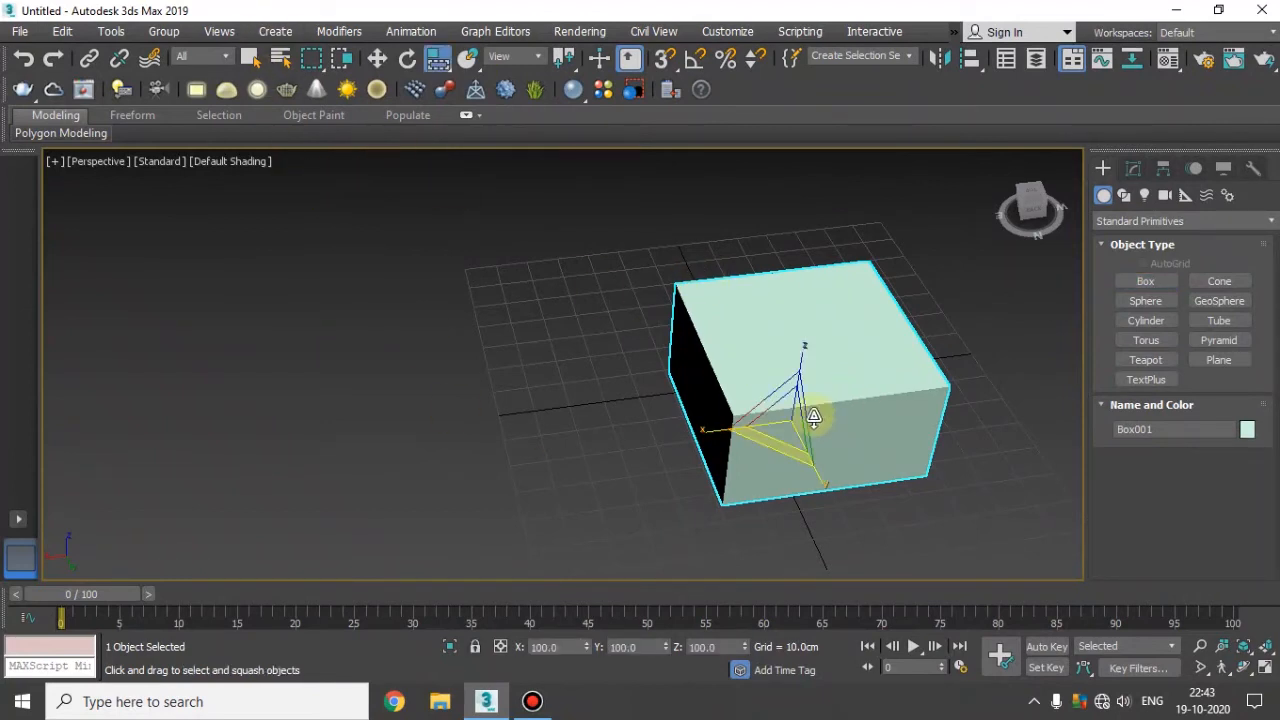
middle_click_drag(826, 500, 849, 406, "alt")
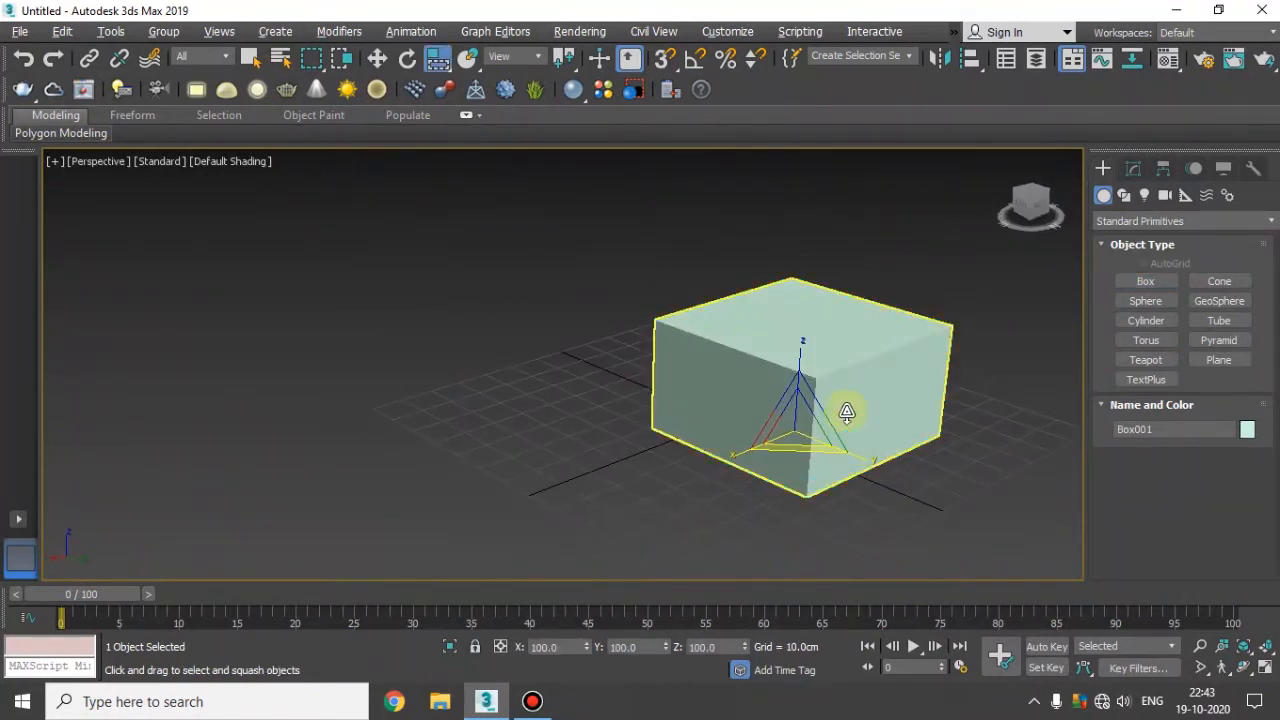
left_click_drag(798, 350, 874, 466)
left_click_drag(820, 420, 846, 409)
left_click_drag(800, 451, 796, 425)
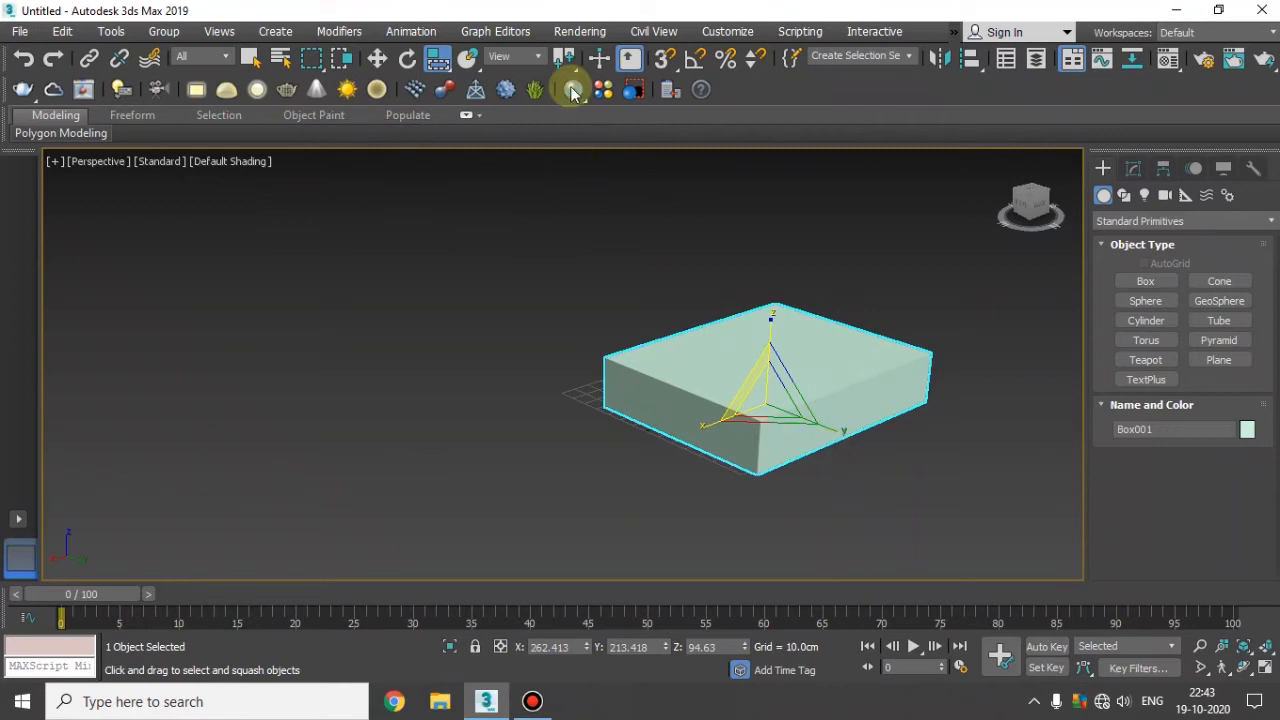
- Squash the box to about 213% in X, 186% in Y and 77% in Z, and uniformly scale it down to about 201% in X
left_click_drag(766, 400, 766, 455)
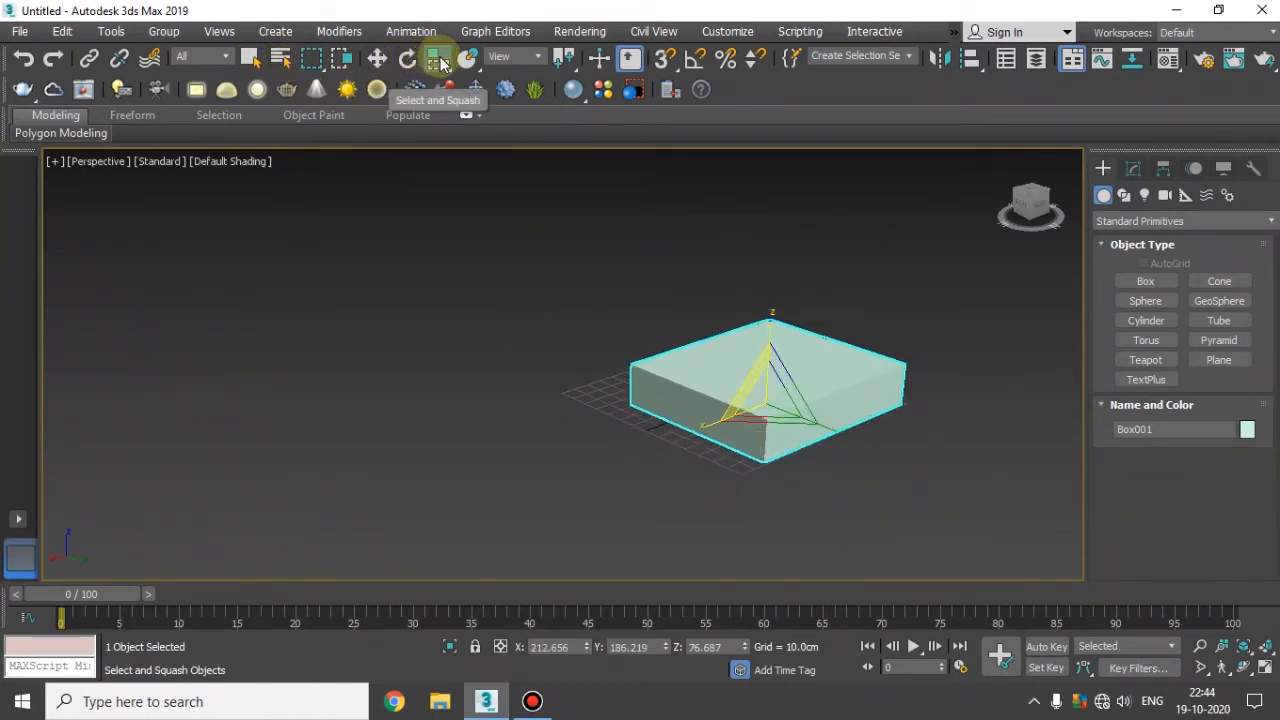
left_click(438, 60)
left_click_drag(441, 88, 441, 172)
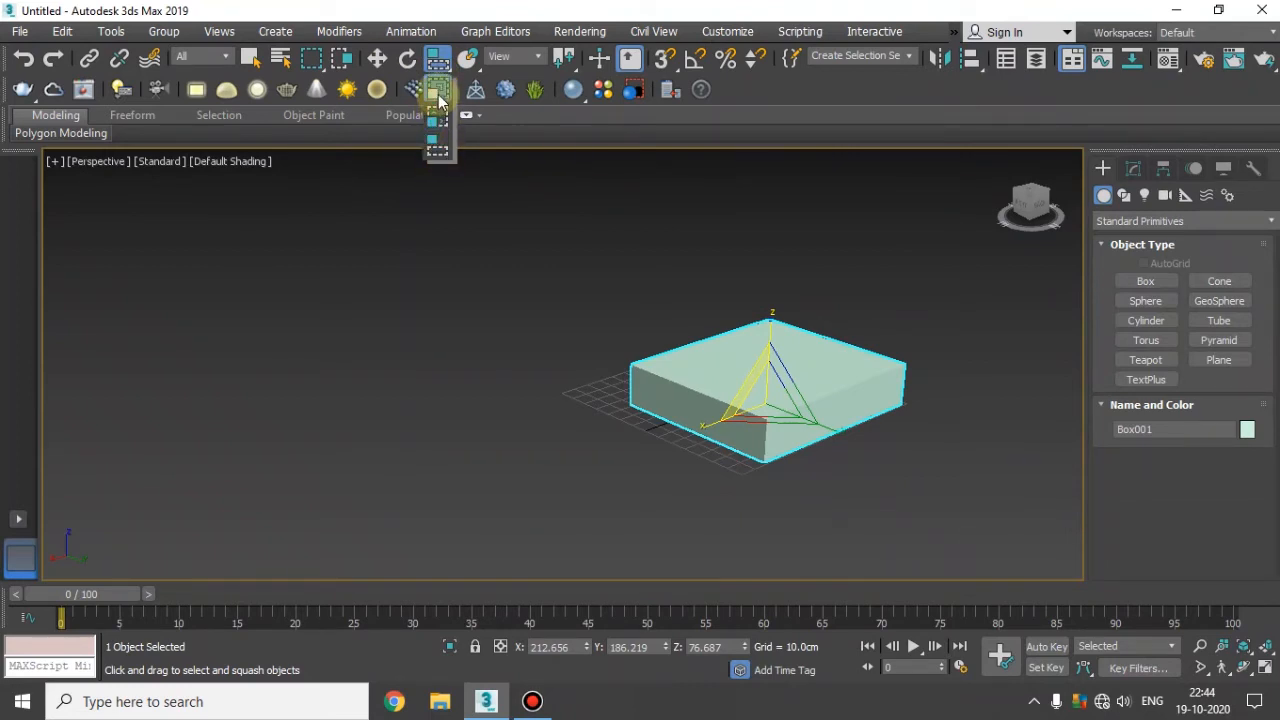
left_click_drag(438, 94, 438, 94)
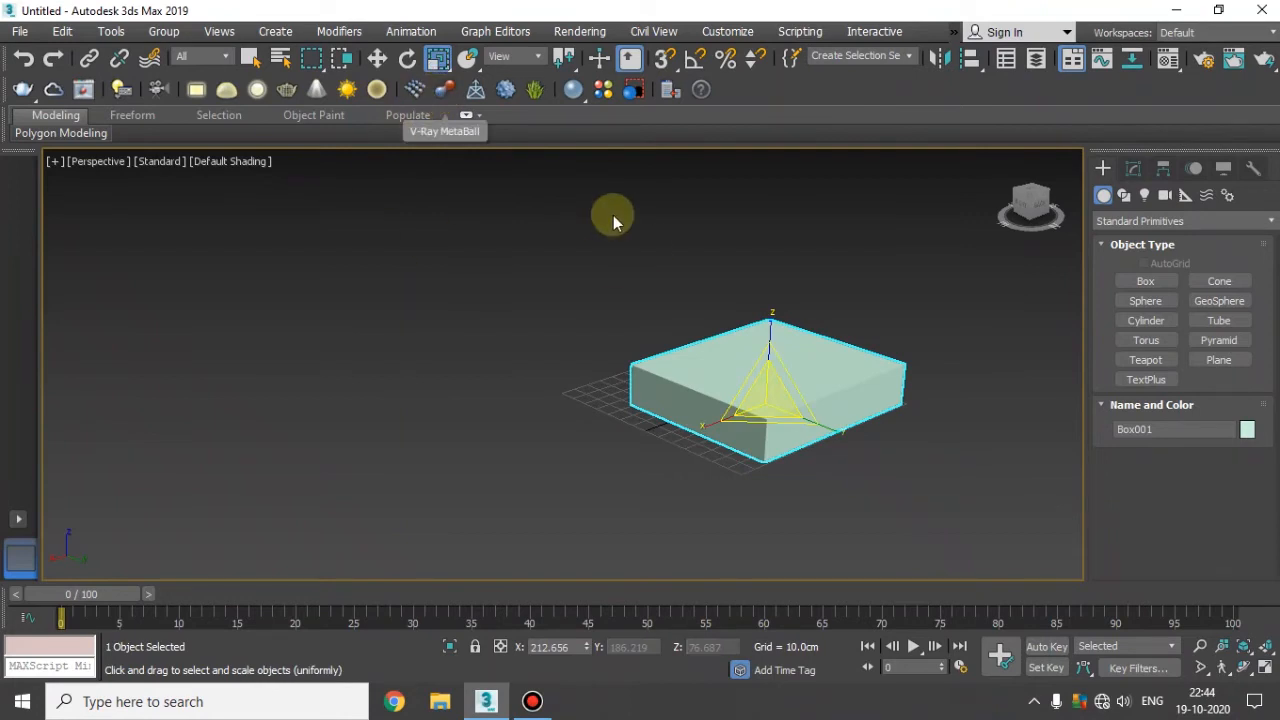
mouse_move(768, 400)
left_mouse_down()
mouse_move(760, 425)
mouse_move(790, 405)
mouse_move(764, 339)
mouse_move(760, 466)
mouse_move(754, 343)
mouse_move(753, 405)
left_mouse_up()
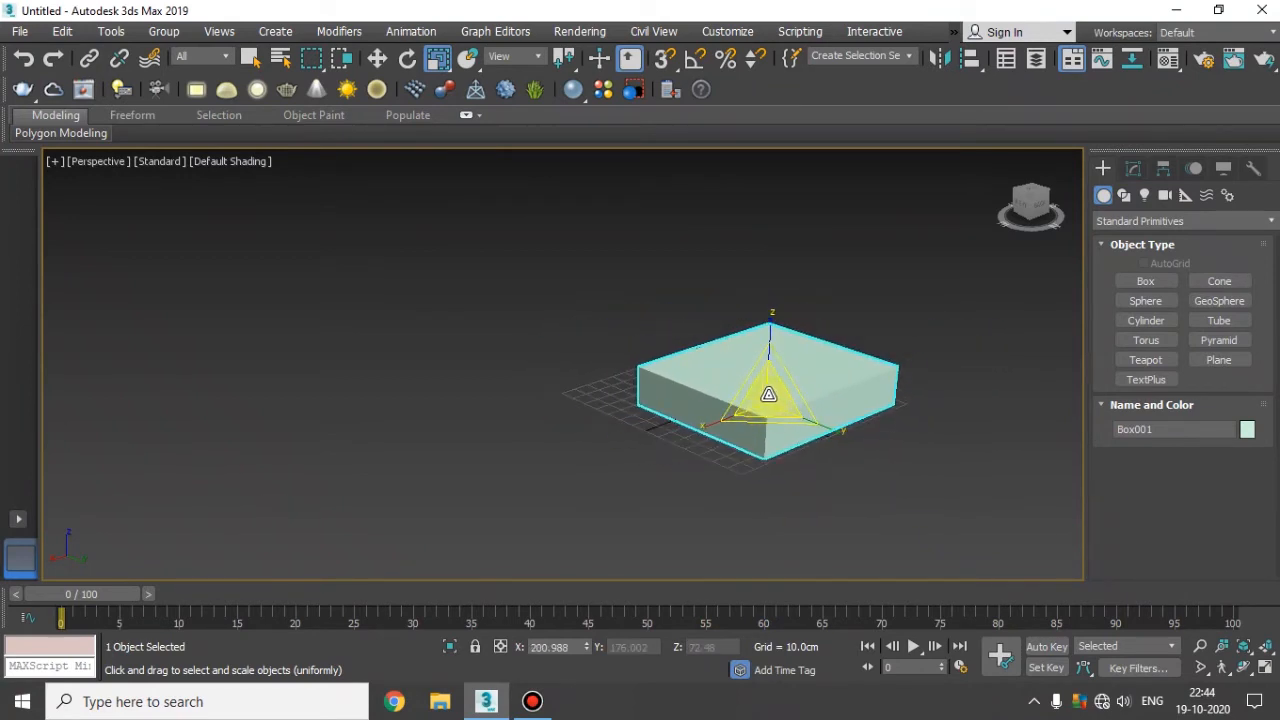
left_click_drag(767, 404, 729, 316)
- Scale the box to about 29% in X and 11% in Z, and reduce its Y scale separately
left_click_drag(437, 58, 1103, 390)
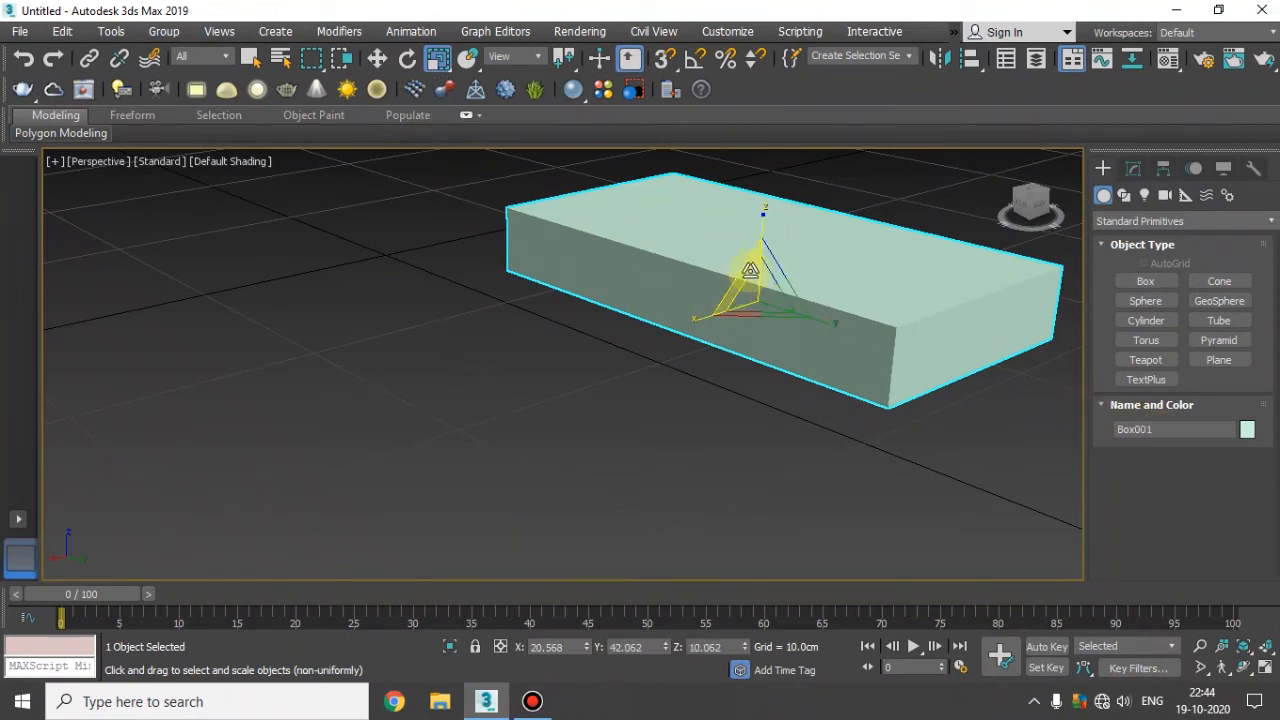
left_click_drag(759, 290, 694, 363)
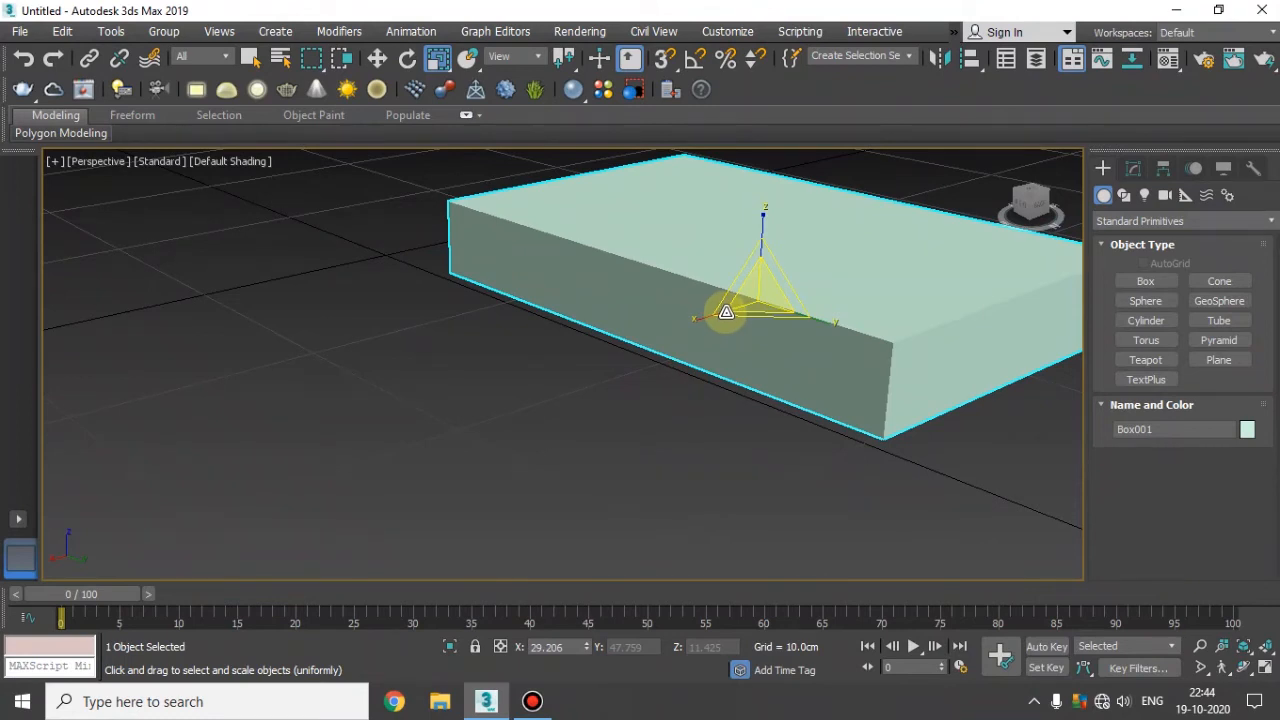
left_click_drag(817, 323, 774, 331)
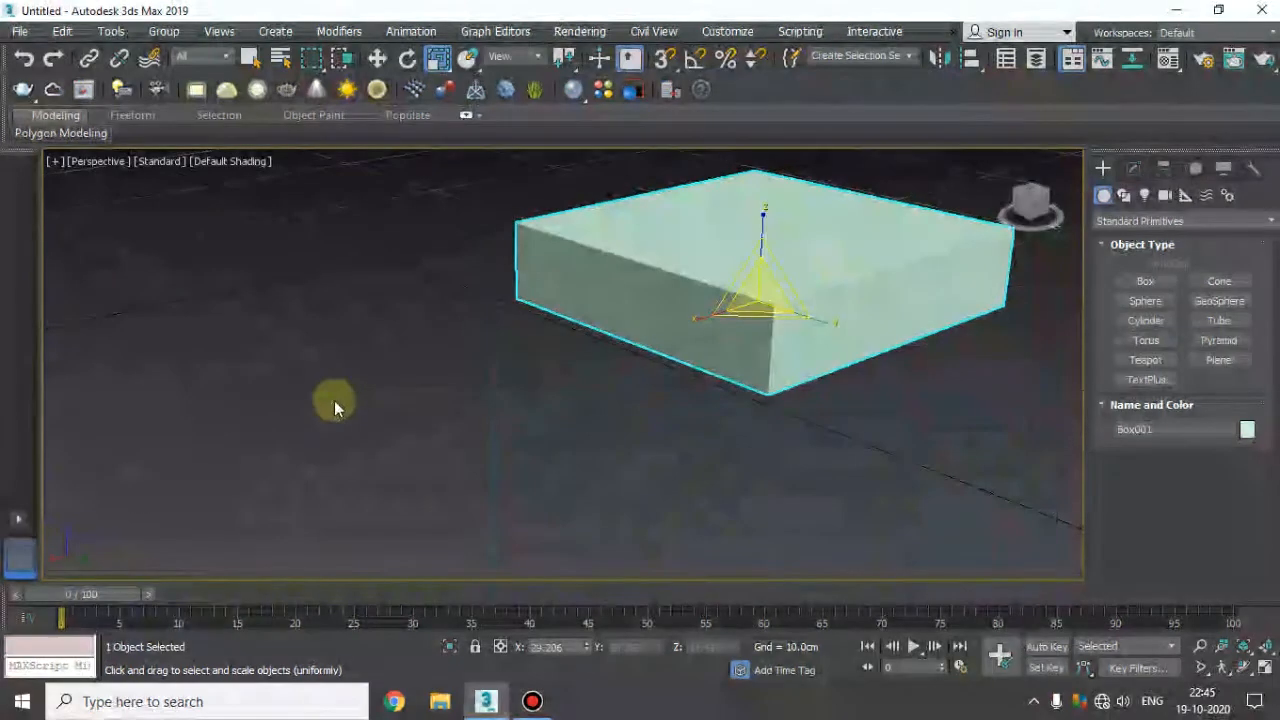
- Delete the scaled box and create two separate boxes on the grid, the second about 10.1 cm long and 28.3 cm wide
scroll(614, 368, "down", 5)
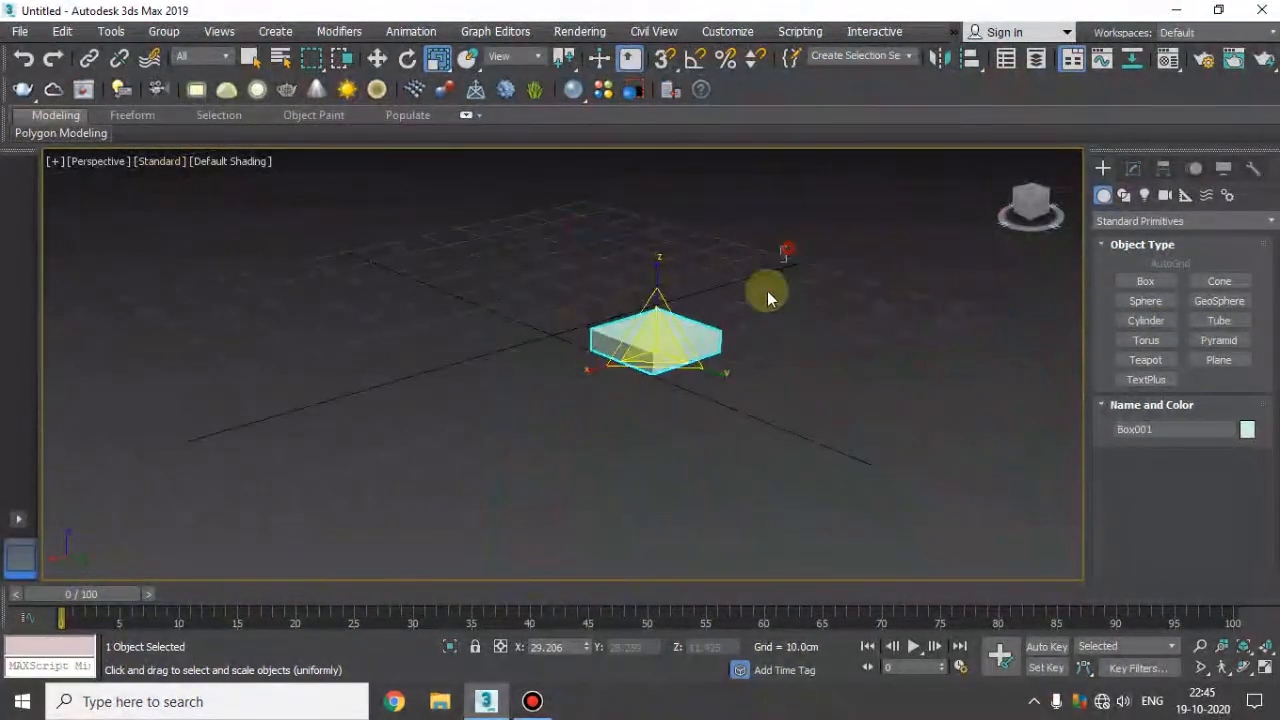
key("Delete")
scroll(580, 414, "down", 3)
middle_click_drag(590, 410, 625, 389)
left_click(1145, 281)
left_click_drag(443, 357, 441, 420)
left_click(439, 360)
left_click_drag(698, 380, 641, 425)
left_click(655, 345)
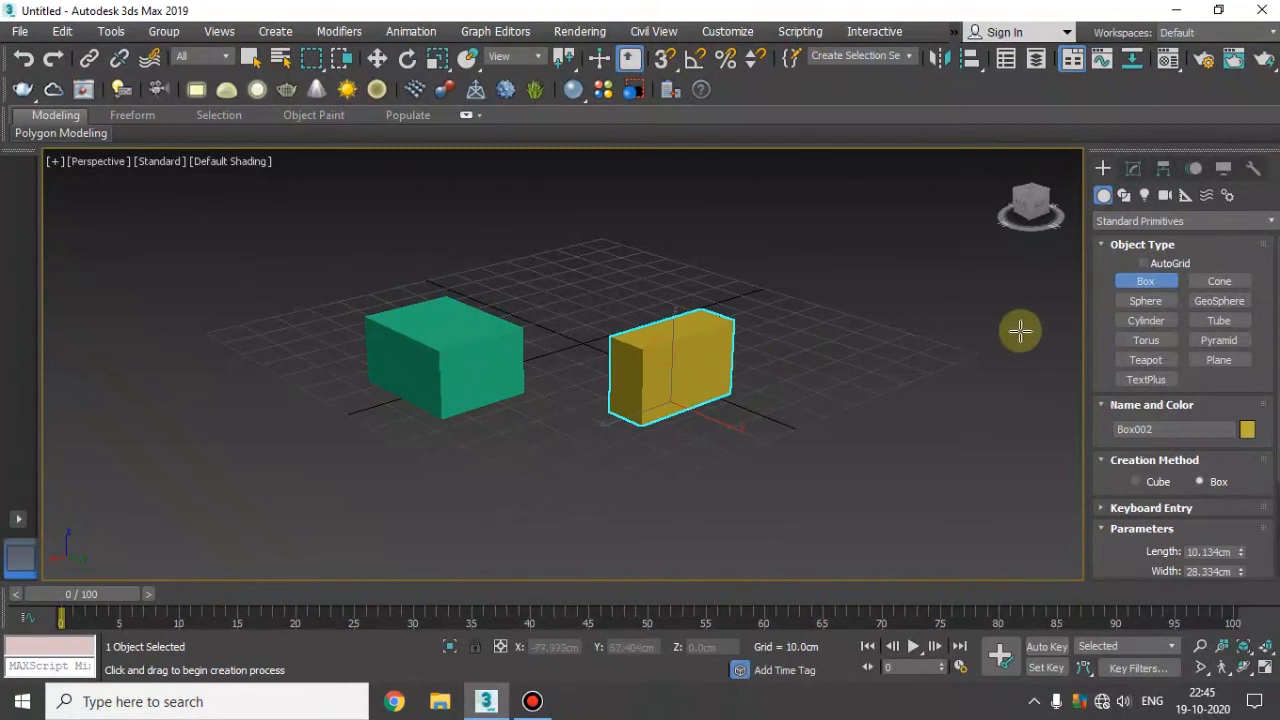
- Draw a circle spline on the grid, behind and between the two boxes
left_click(1123, 196)
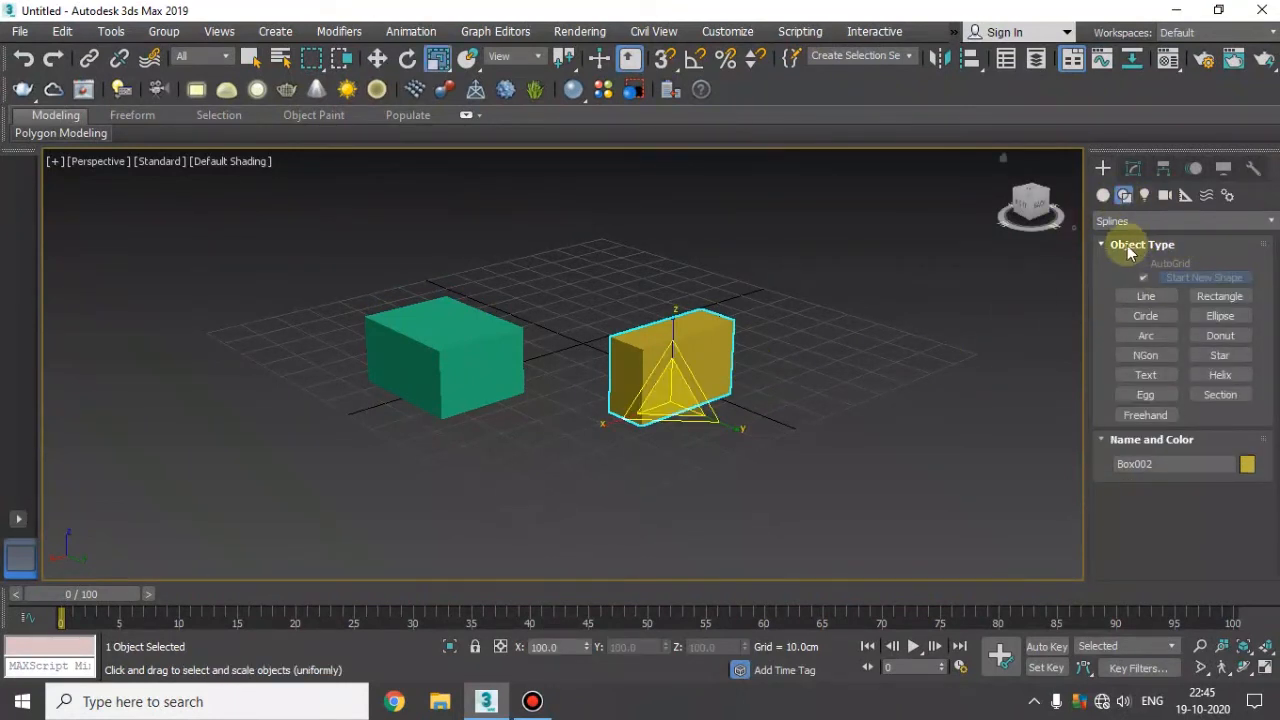
left_click(1147, 318)
mouse_move(563, 311)
left_mouse_down()
mouse_move(577, 354)
mouse_move(565, 335)
left_mouse_up()
key("r")
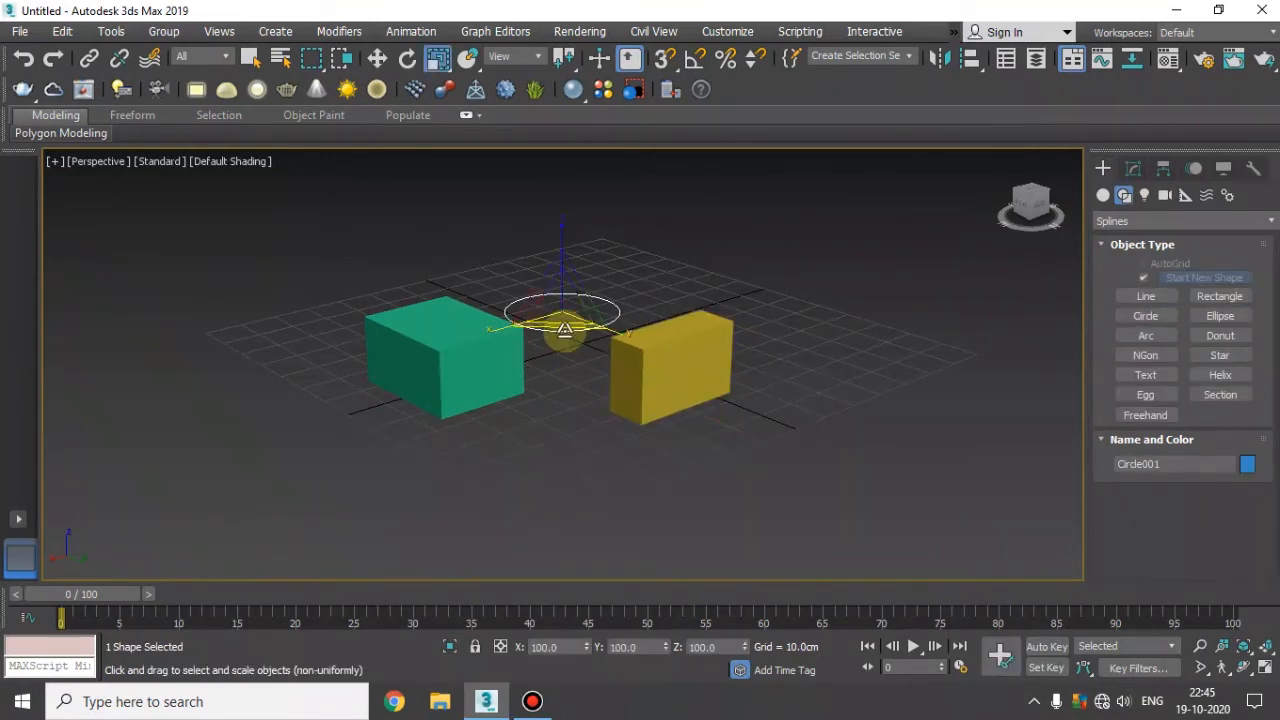
- Region-select both boxes and the circle together with the Select Object tool, and clear the selection
scroll(565, 335, "down", 3)
middle_click_drag(565, 335, 620, 299, "alt")
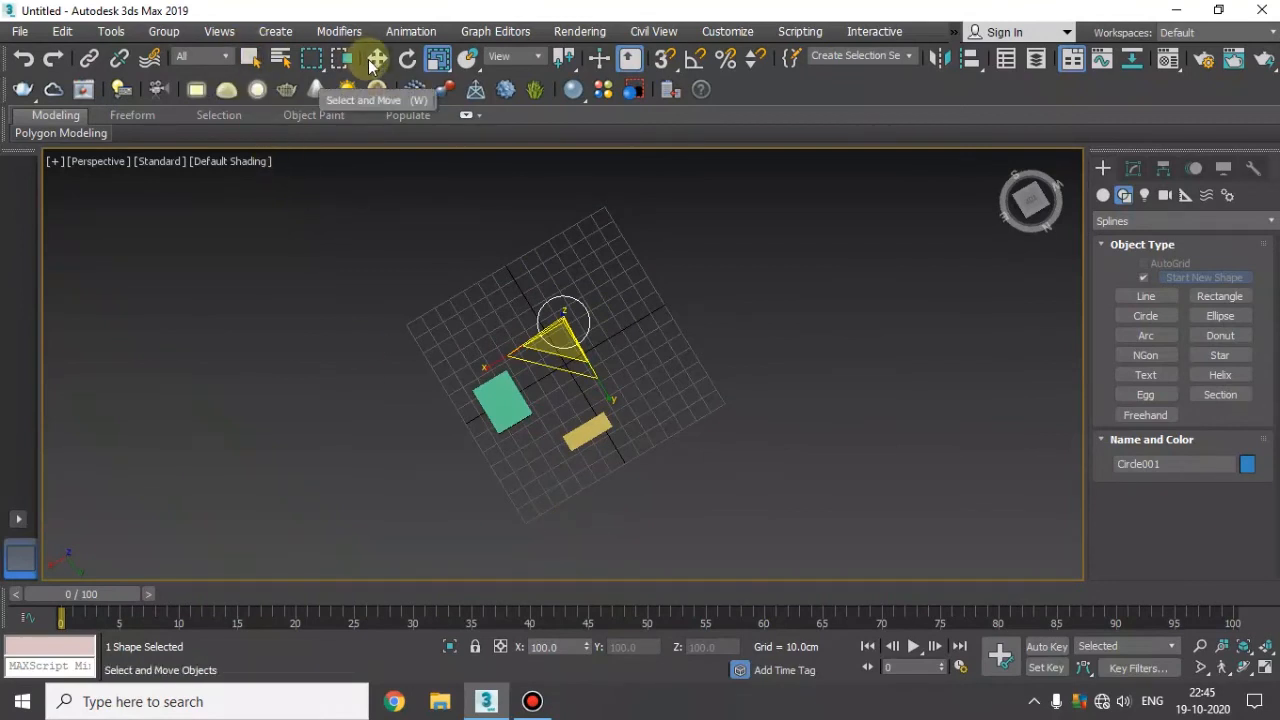
left_click(250, 60)
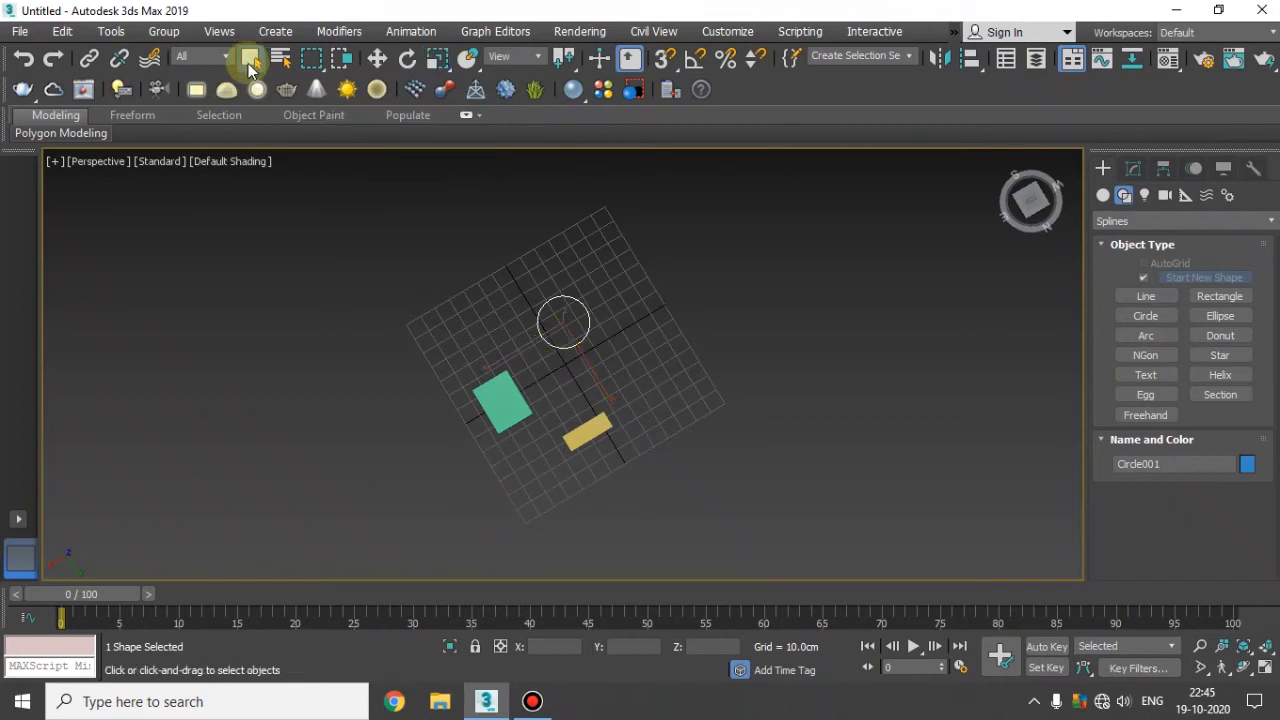
left_click_drag(376, 517, 331, 510)
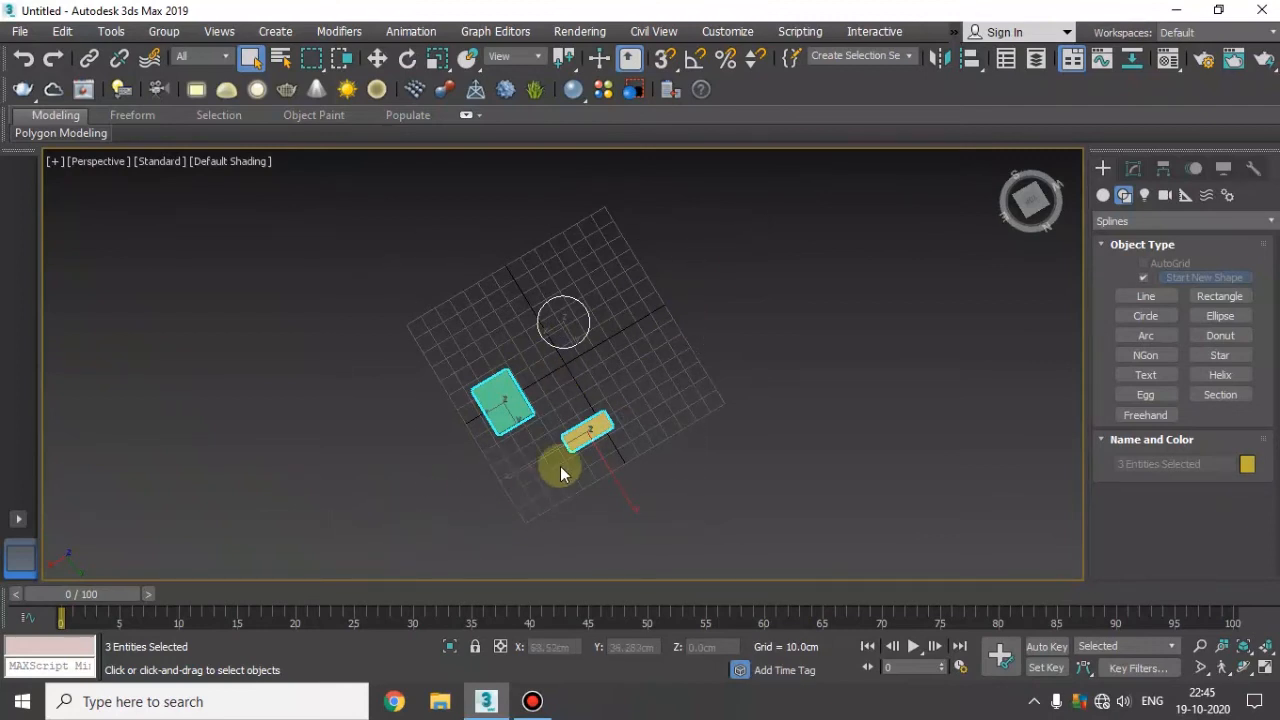
middle_click_drag(513, 482, 465, 403, "alt")
scroll(580, 368, "up", 4)
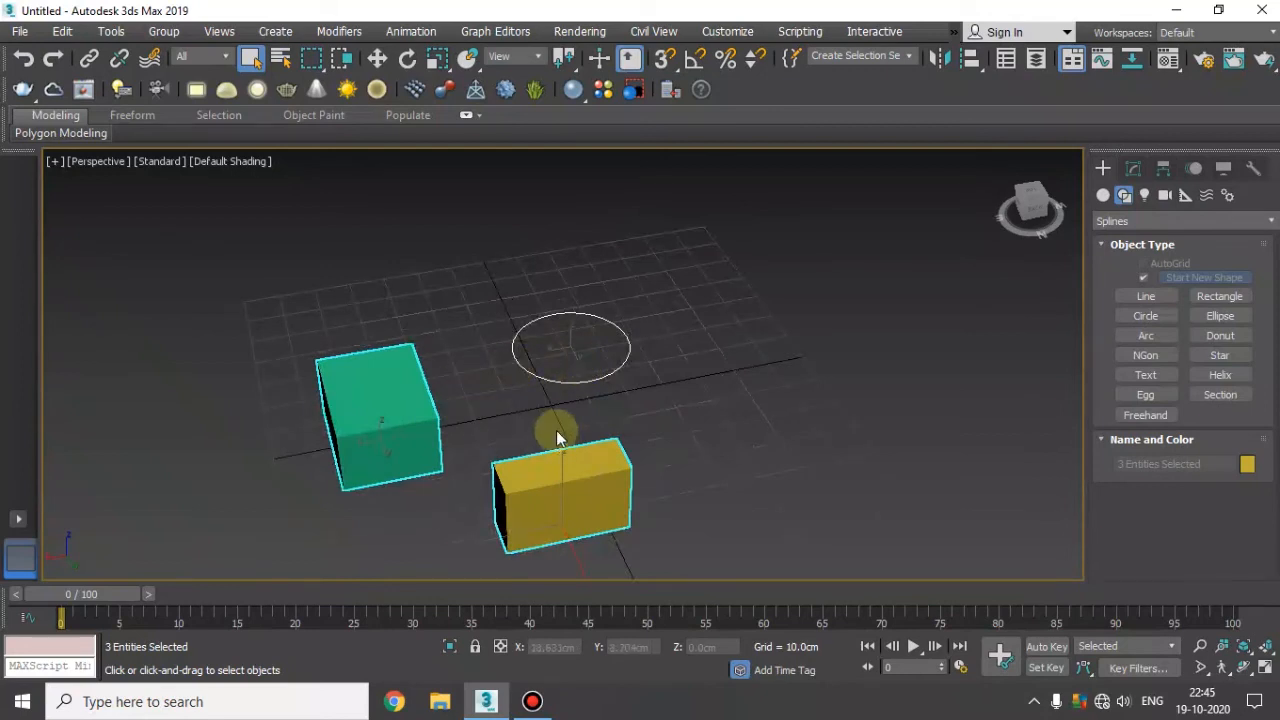
left_click(700, 332)
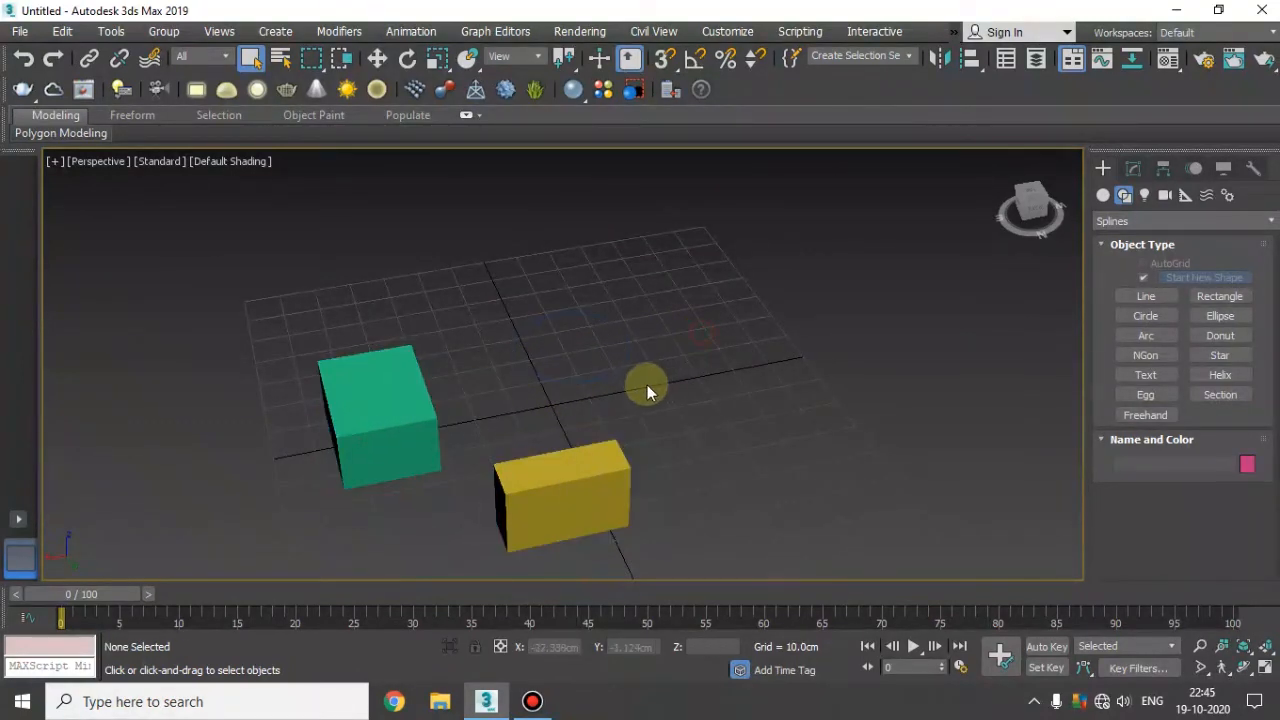
- Set the selection filter to Geometry and region-select the whole scene to pick only the two boxes
left_click(226, 57)
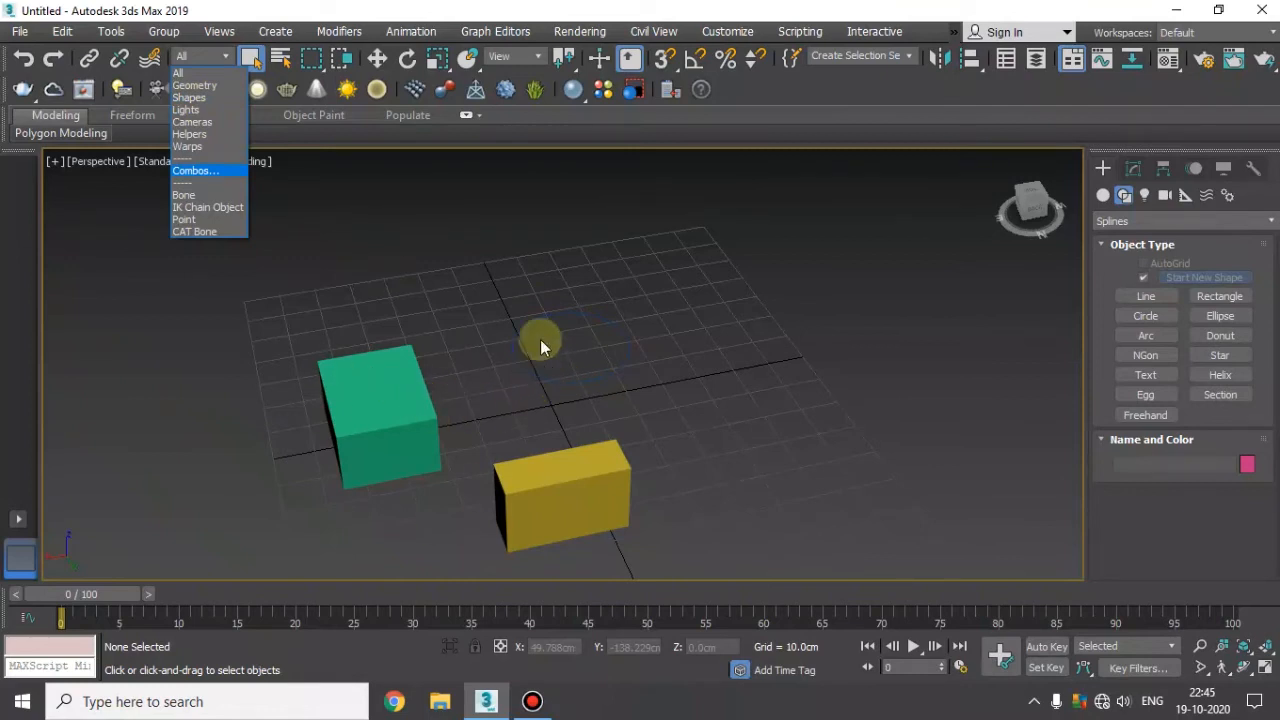
left_click(194, 86)
left_click_drag(744, 259, 251, 596)
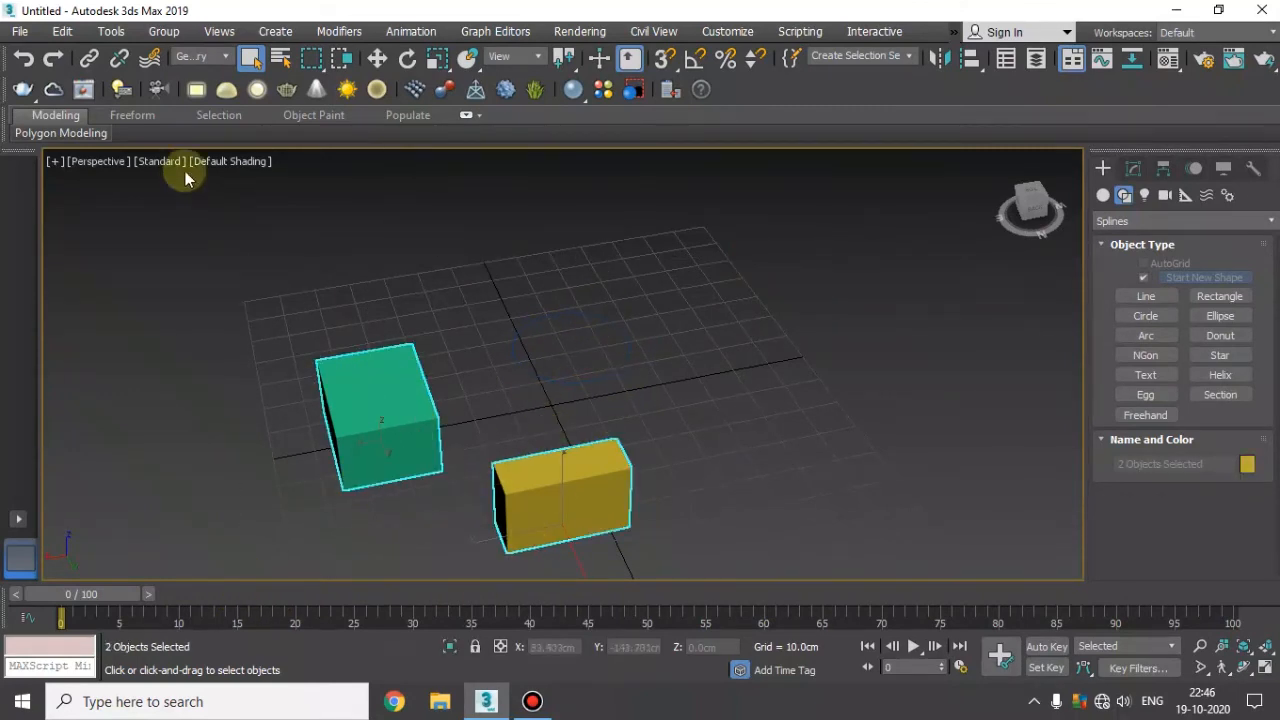
- Set the selection filter to Shapes and region-select the scene to pick only the circle
left_click(205, 56)
left_click(200, 100)
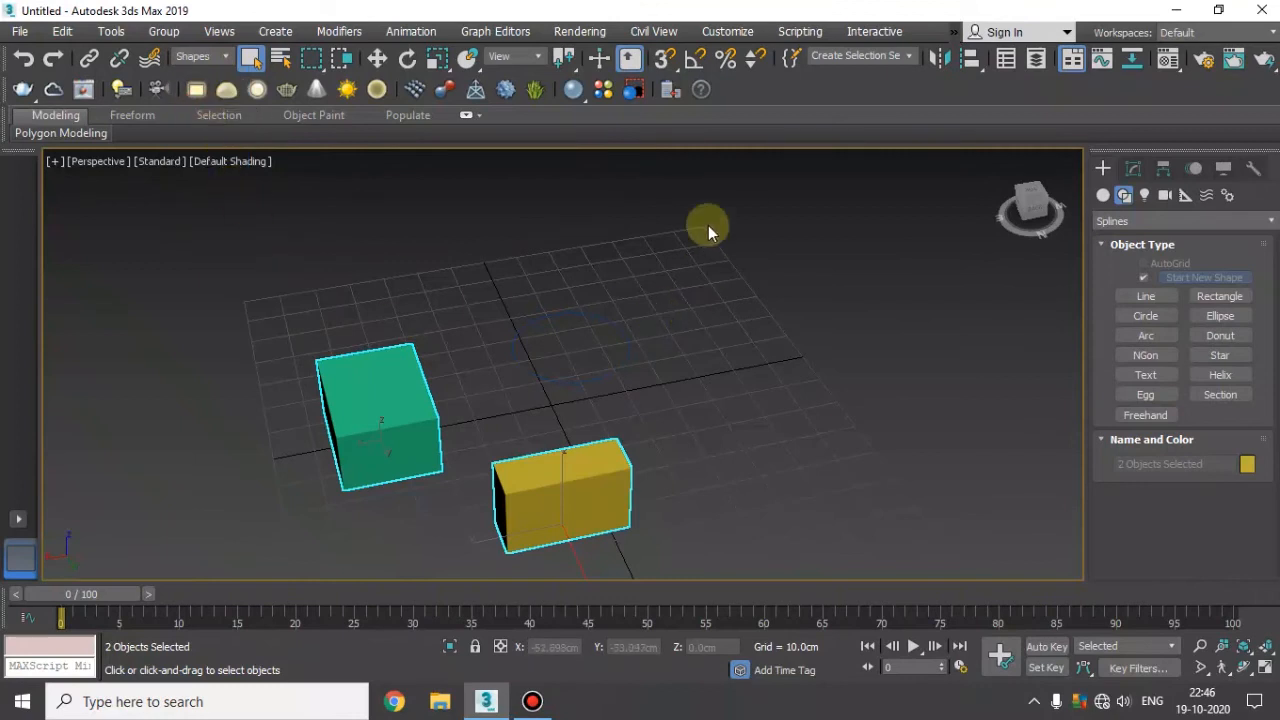
left_click_drag(464, 515, 320, 540)
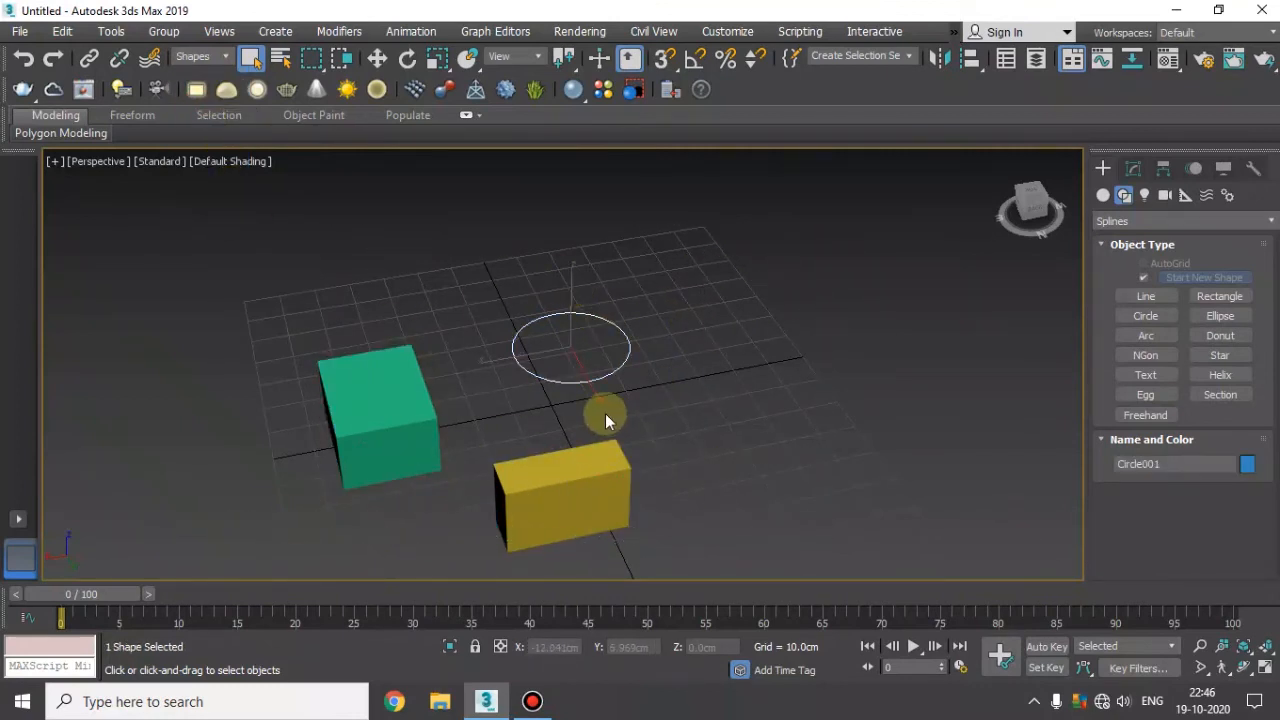
- Restrict the selection filter to Lights and clear the circle from the selection
scroll(504, 419, "down", 3)
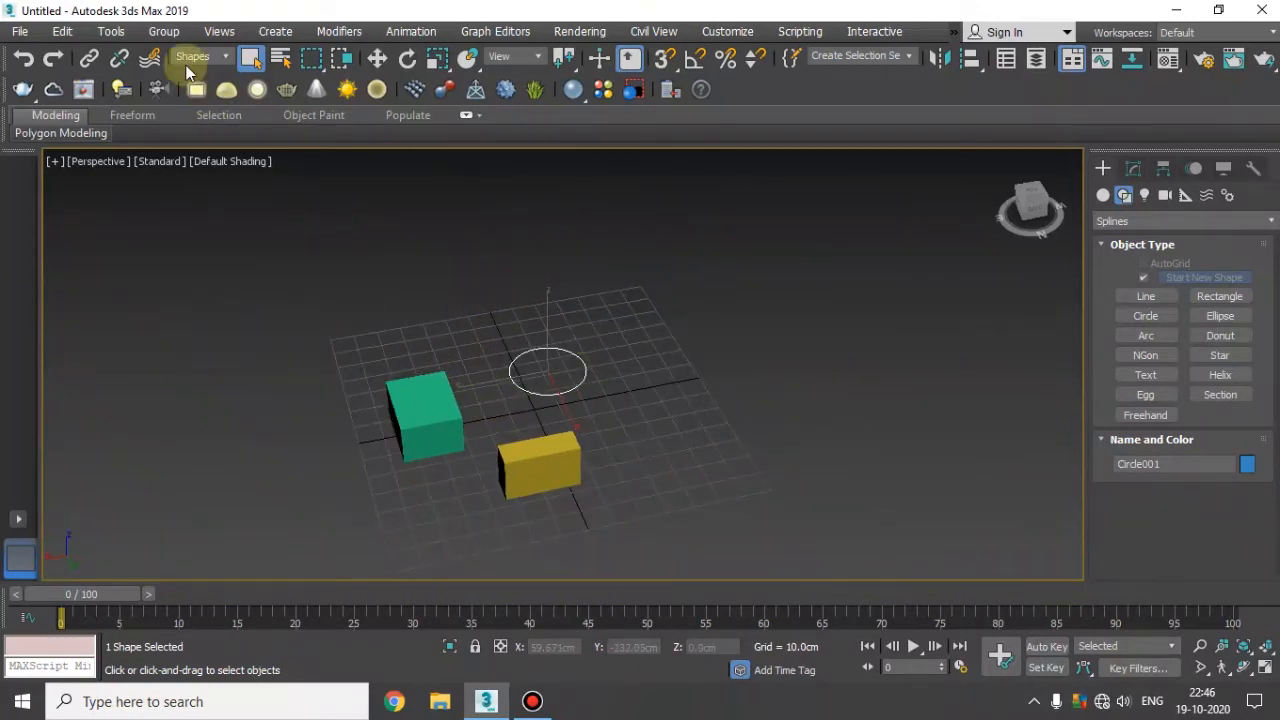
left_click(216, 60)
left_click(195, 108)
key("Delete")
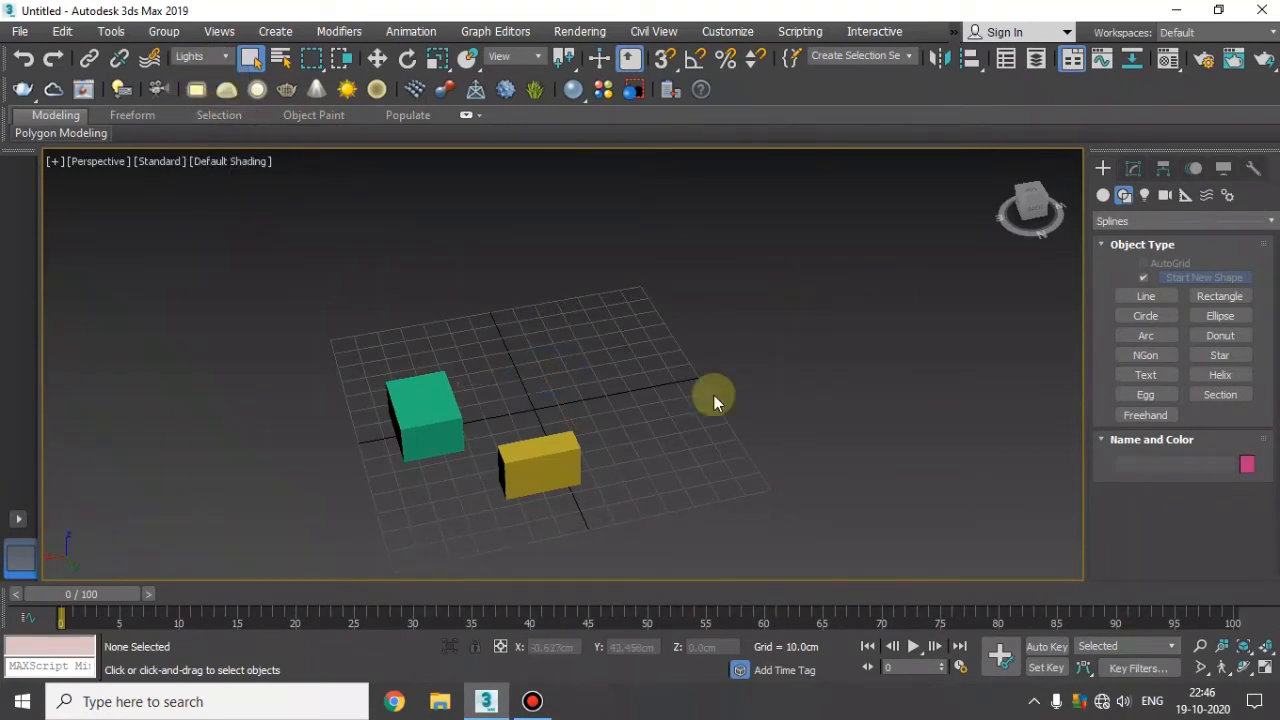
- Reset the selection filter to All and region-select both boxes and the circle
left_click(203, 56)
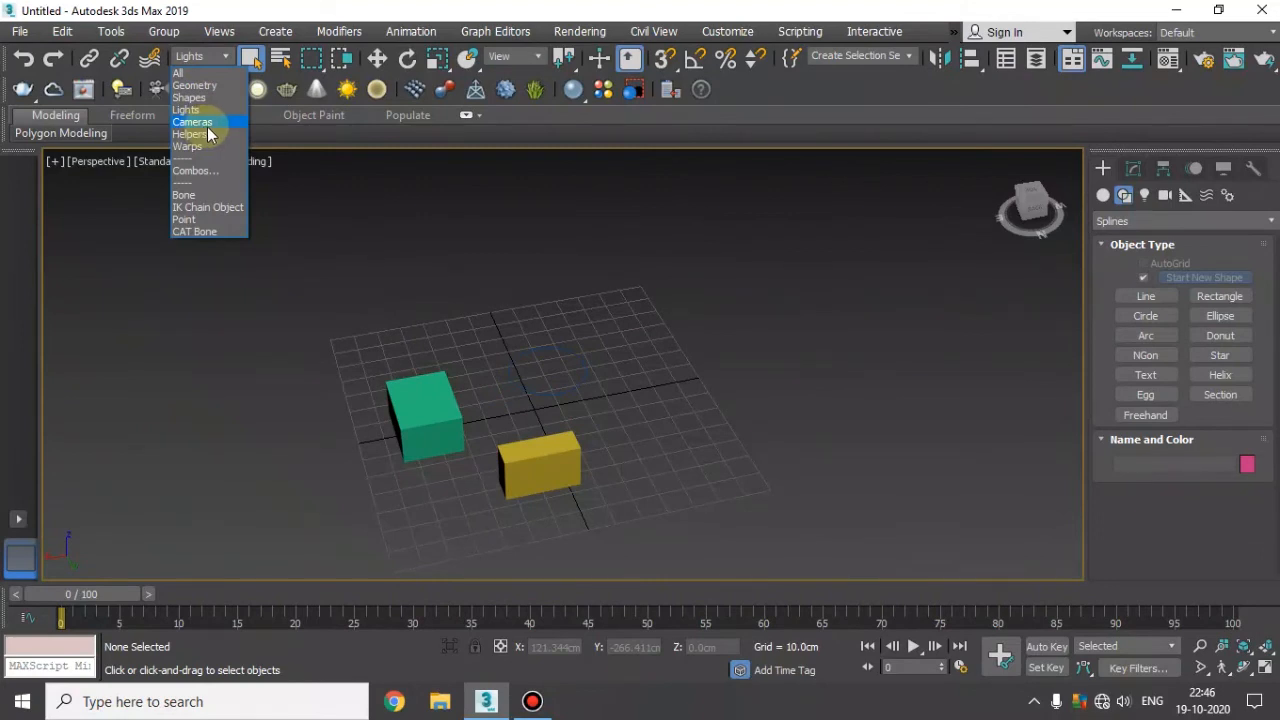
left_click(180, 73)
left_click_drag(268, 560, 206, 606)
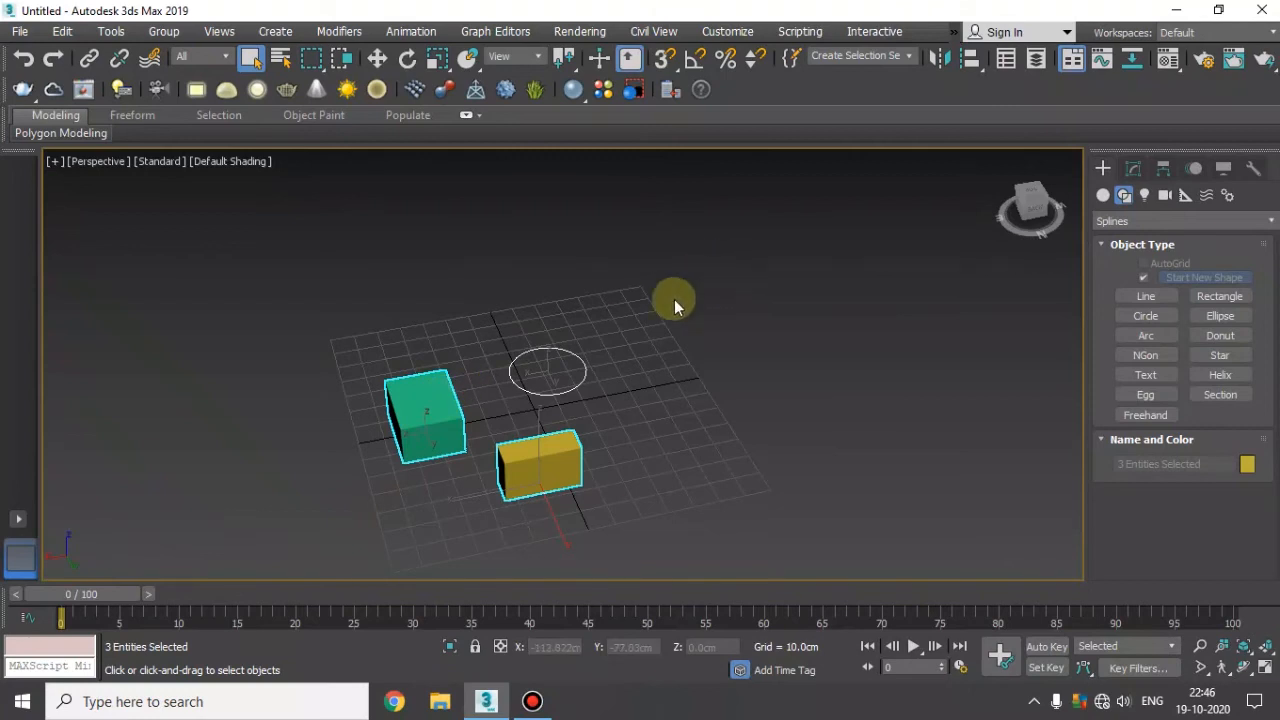
- Open the Select From Scene dialog and place it clear of the boxes and circle
left_click(281, 63)
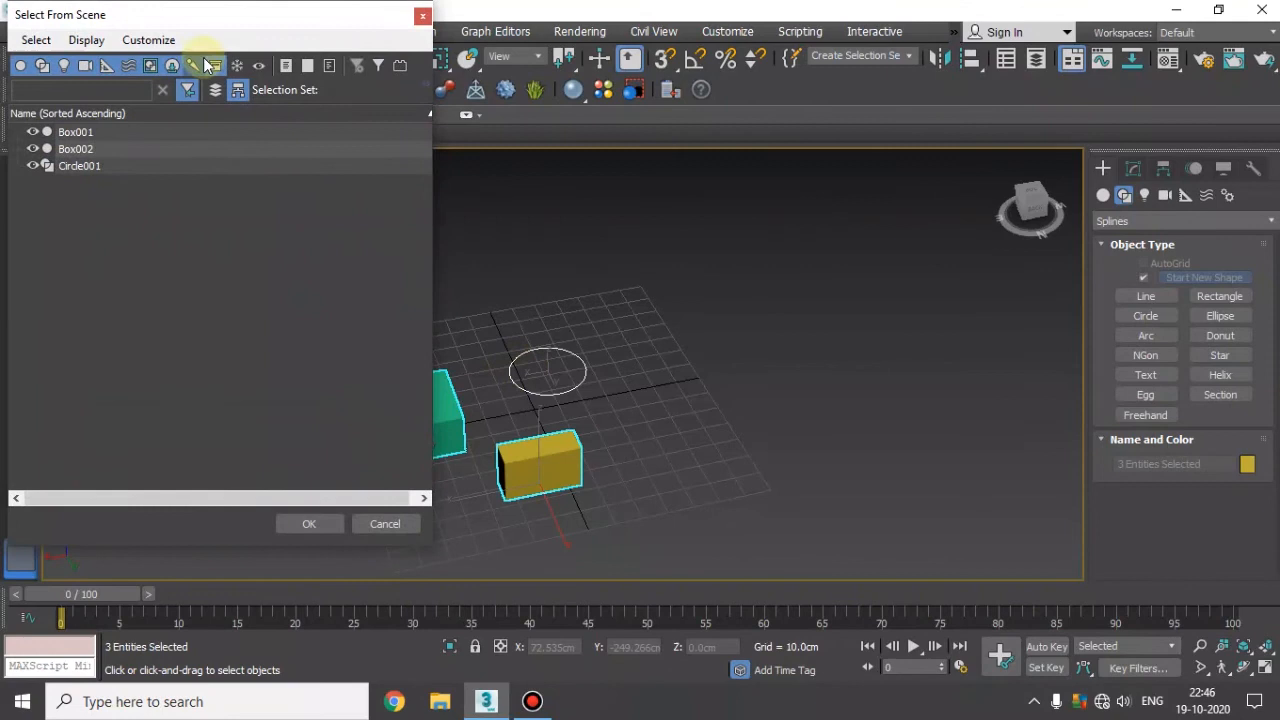
left_click_drag(216, 27, 229, 150)
left_click(392, 150)
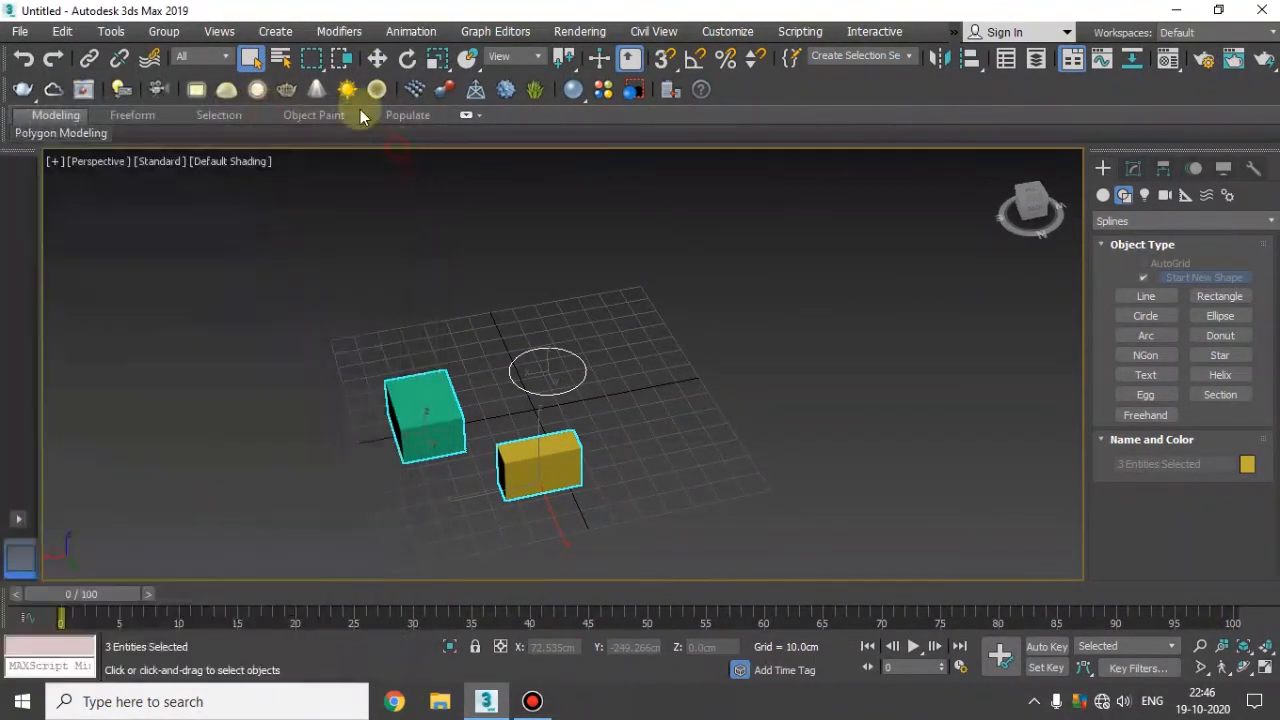
left_click(282, 64)
left_click_drag(160, 21, 190, 35)
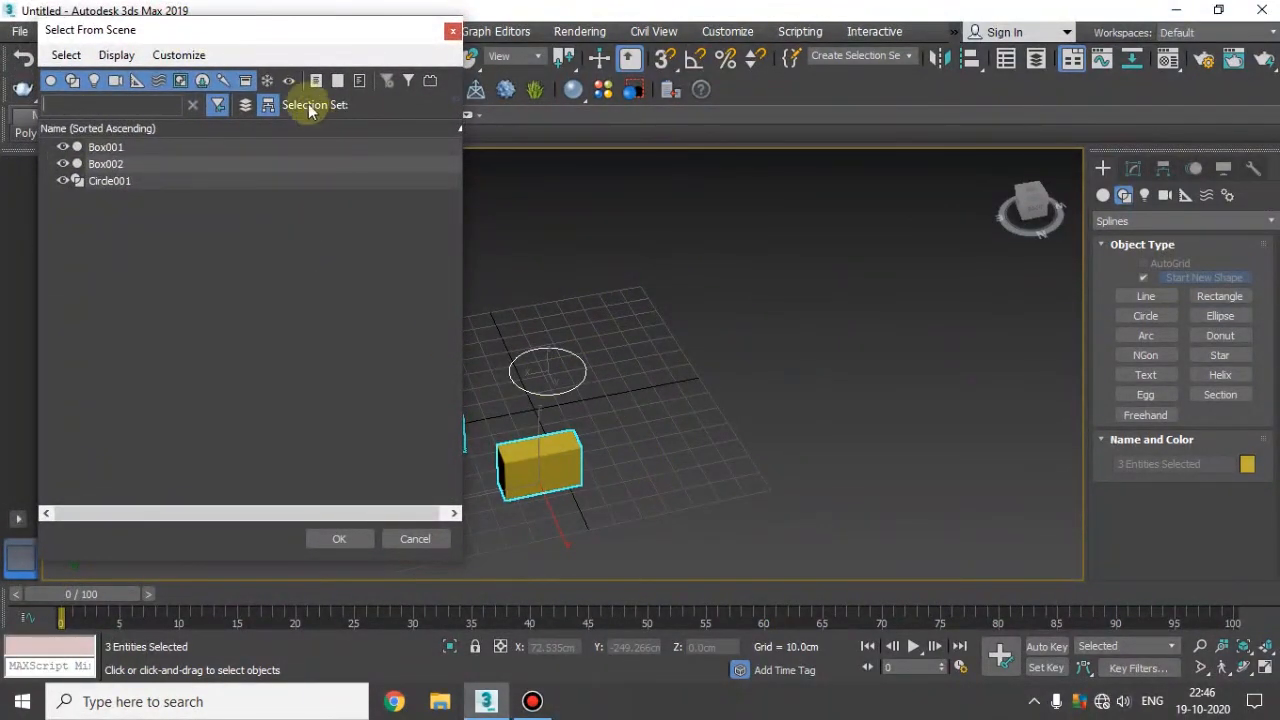
left_click_drag(309, 44, 1033, 108)
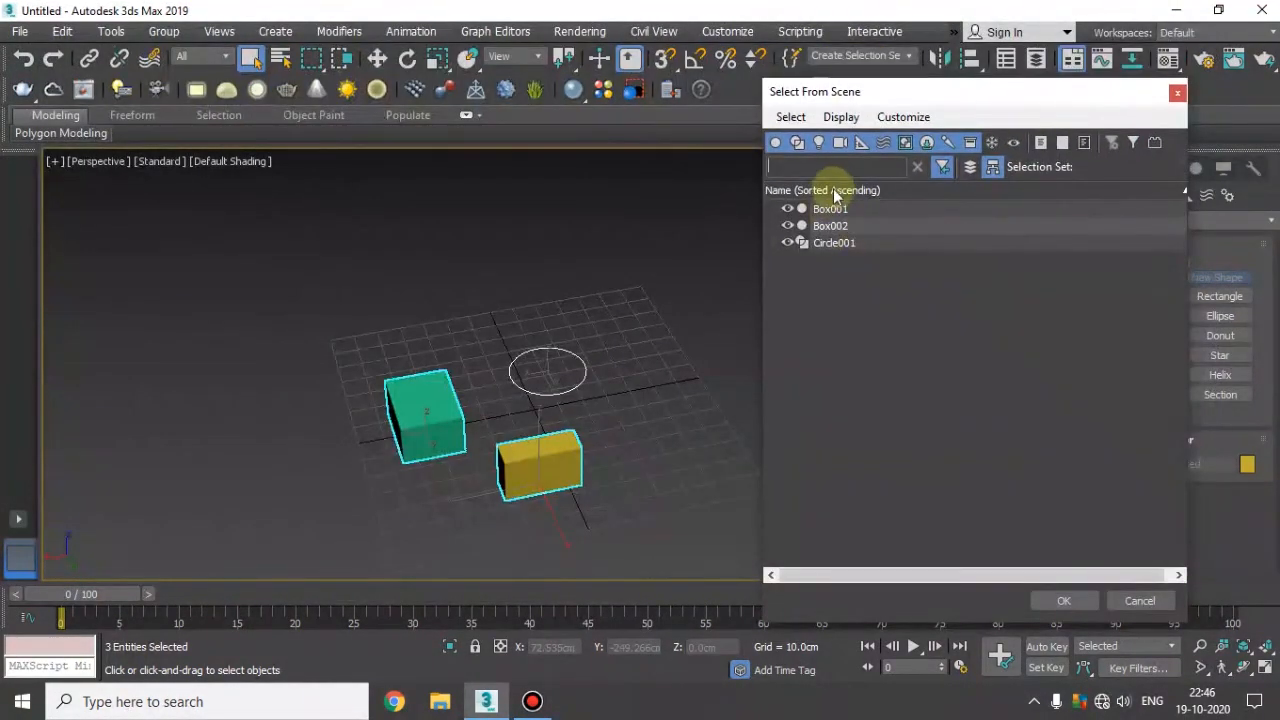
- Hide and unhide Circle001, and do the same with Box002, from the scene object list
left_click(787, 244)
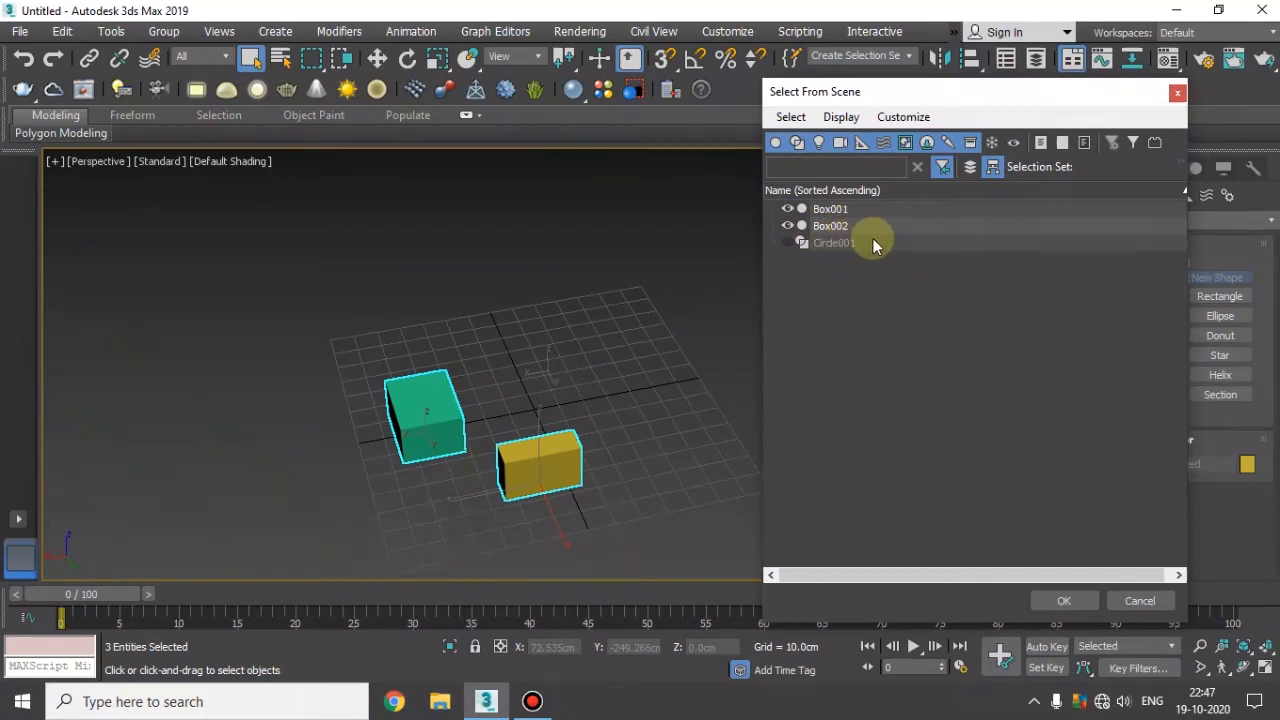
left_click(789, 244)
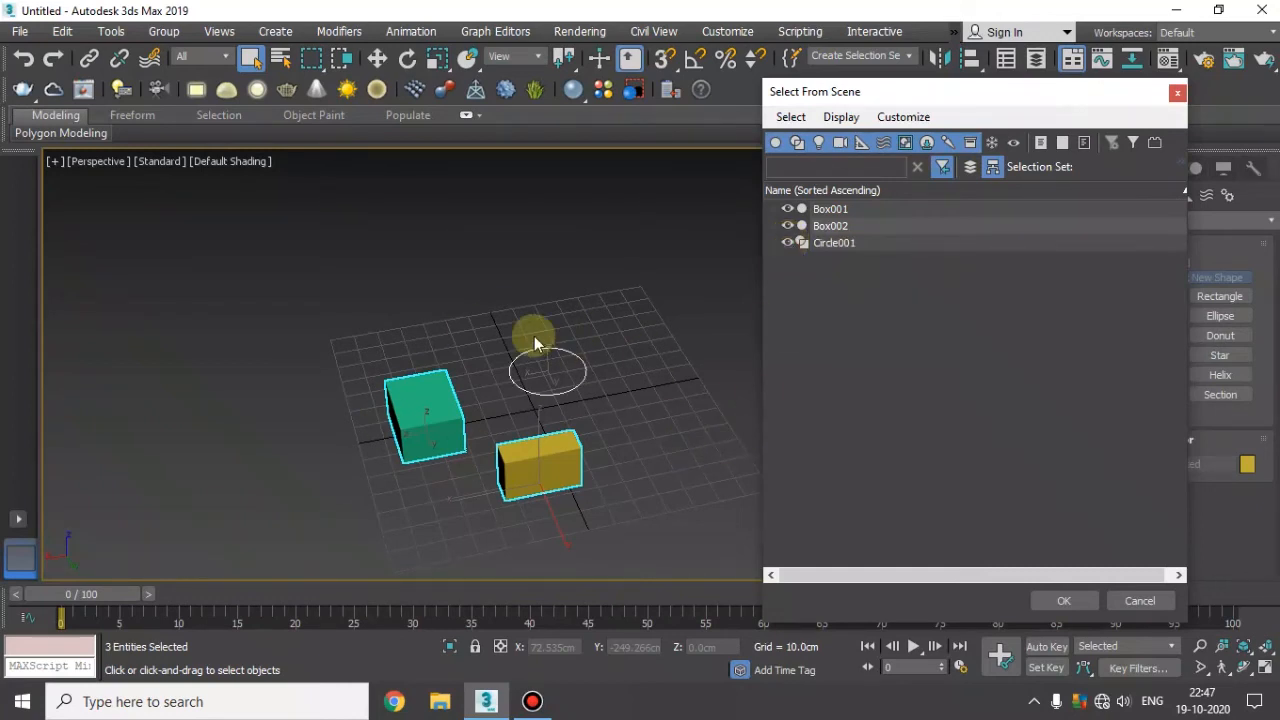
left_click(789, 226)
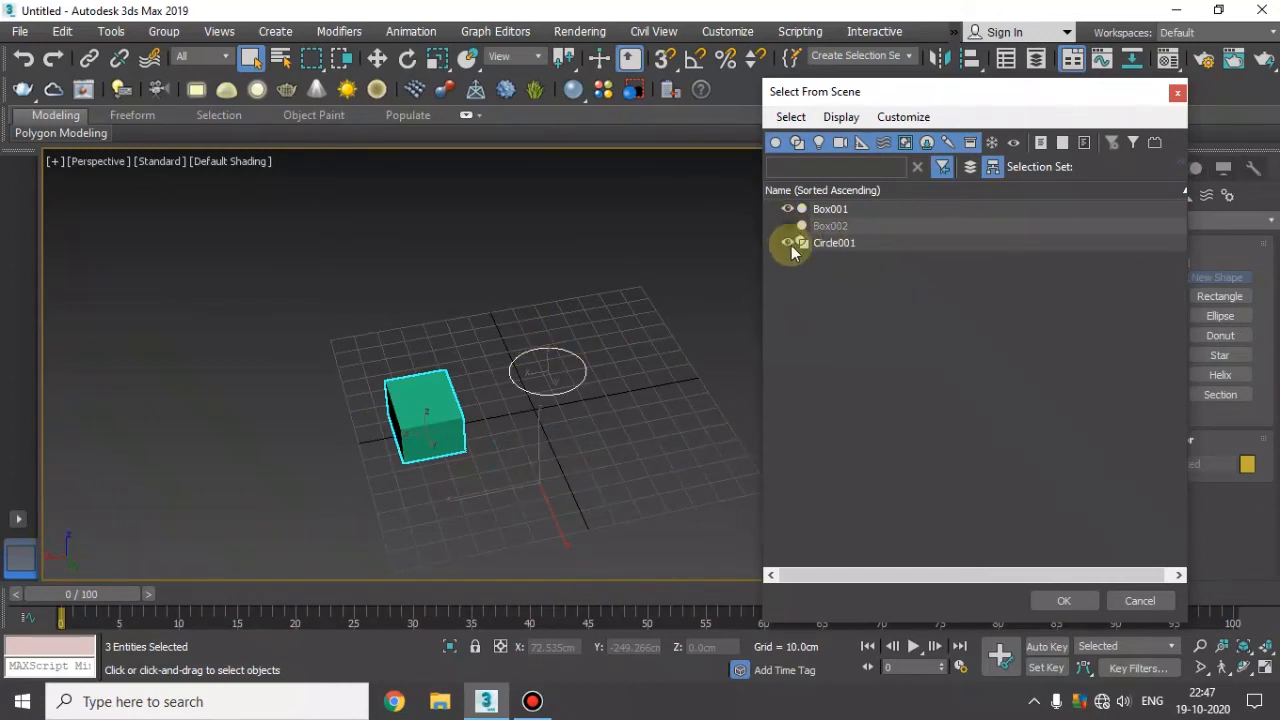
left_click(789, 226)
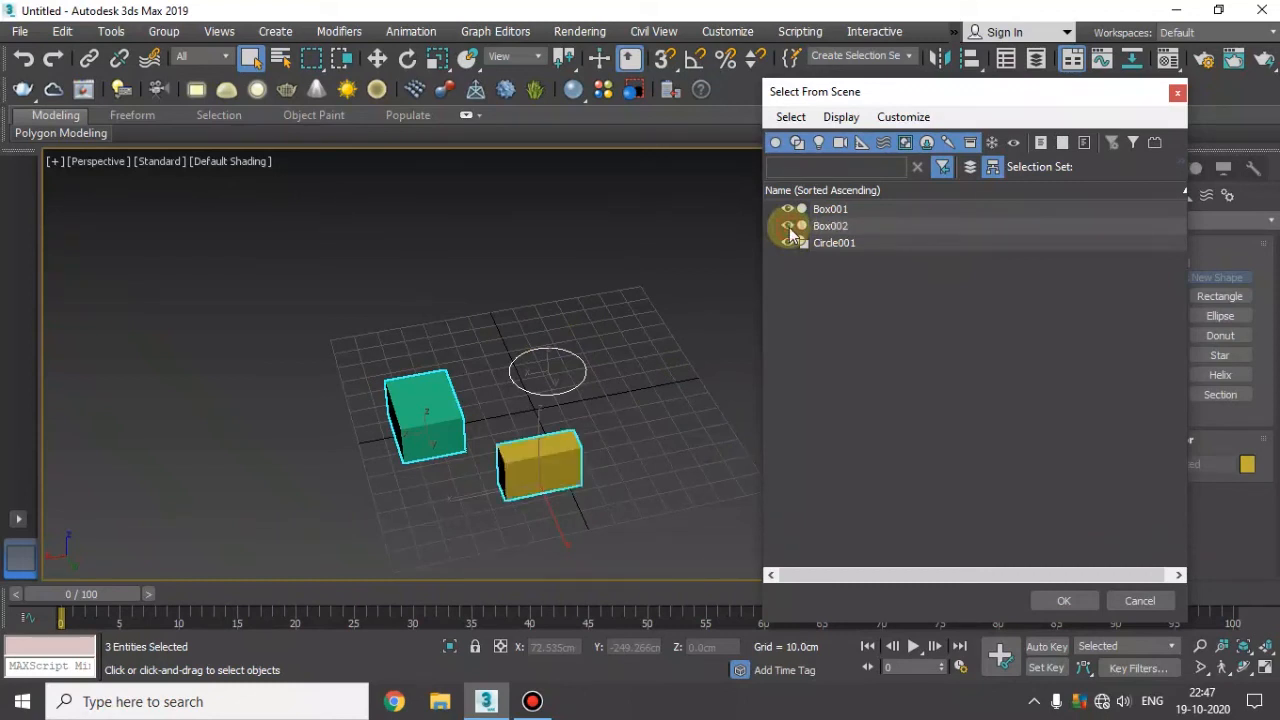
- Toggle the Geometry and Shapes display filters of the scene list off and on again
left_click(776, 144)
left_click(776, 144)
left_click(777, 144)
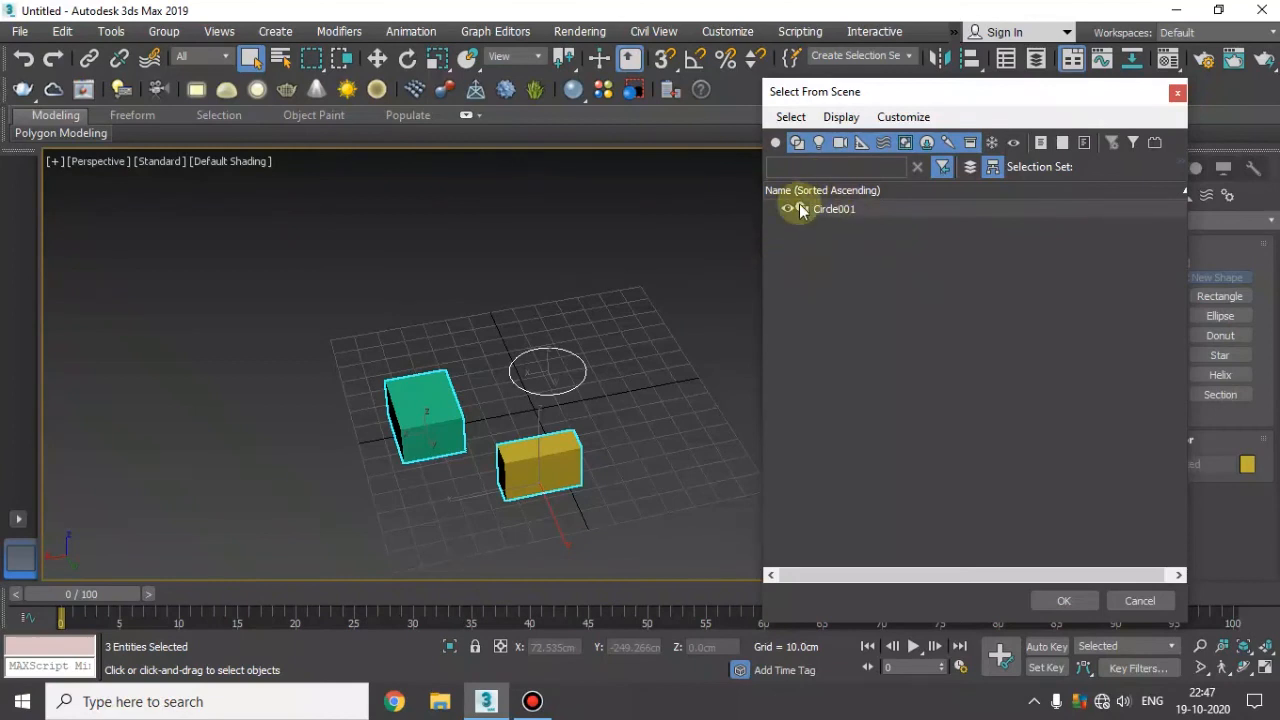
left_click(776, 142, "alt")
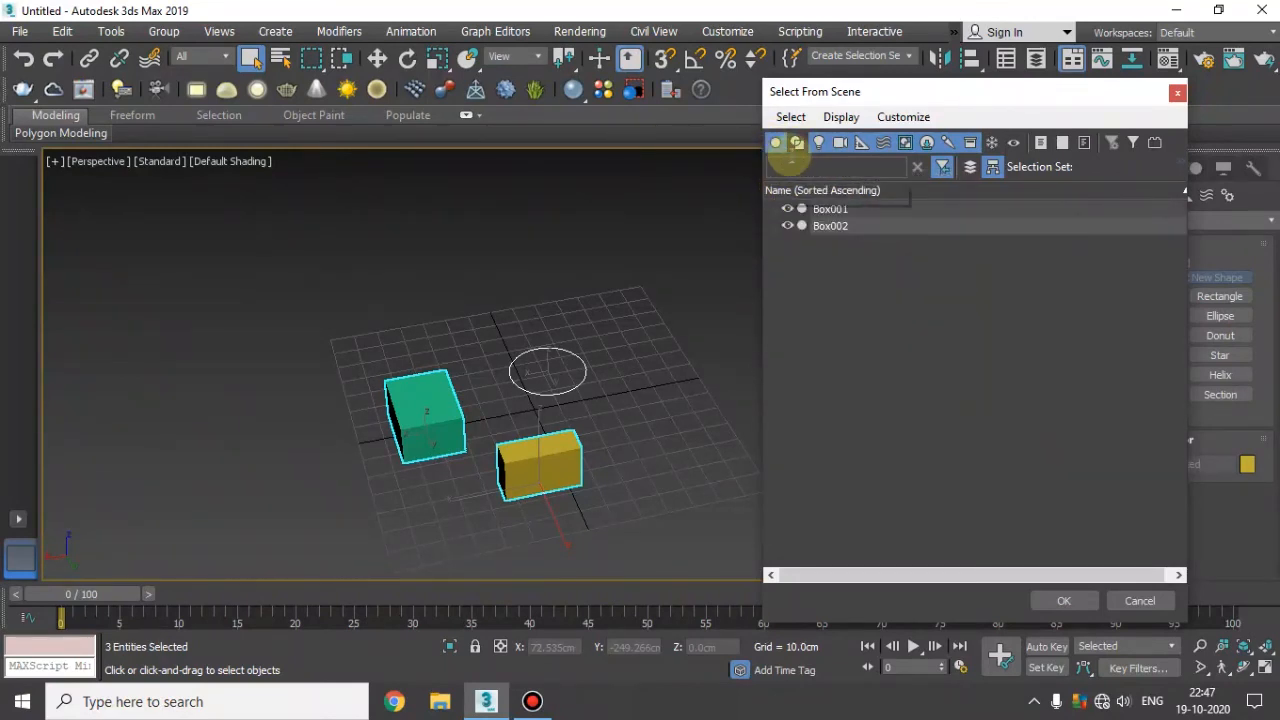
left_click(797, 142)
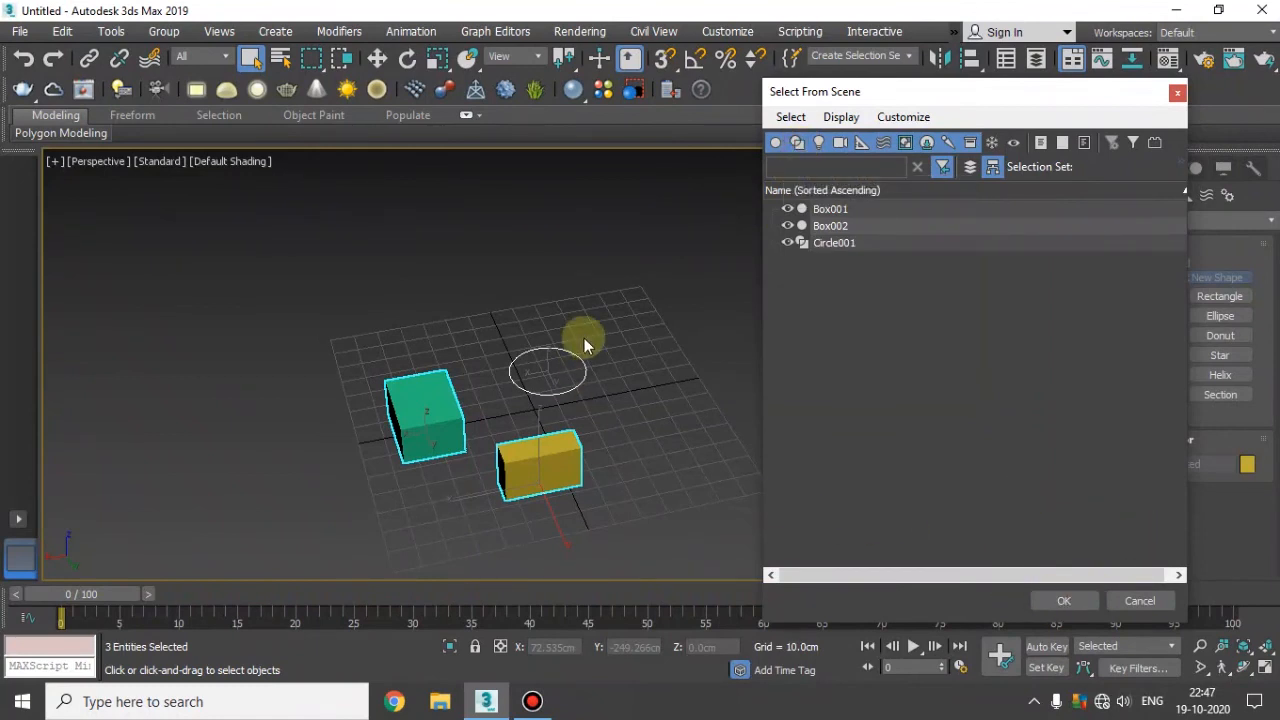
- Close the Select From Scene dialog and region-select the yellow box and the circle
left_click(1153, 593)
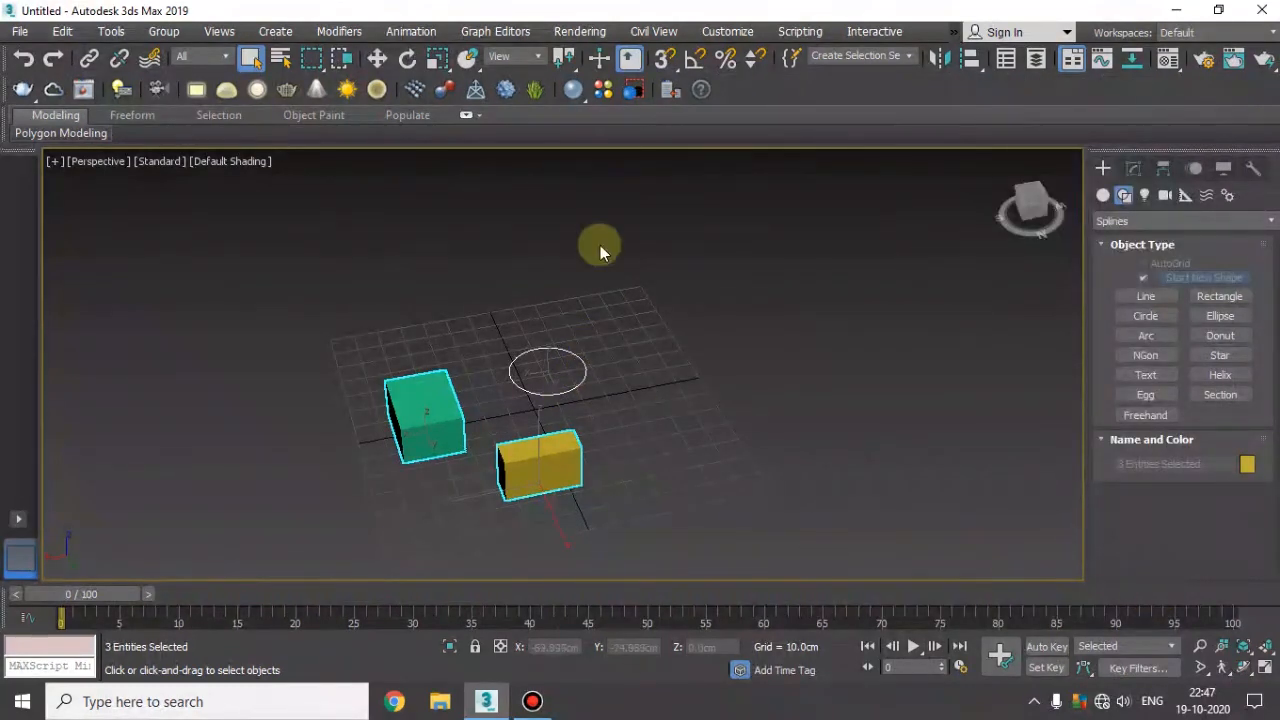
middle_click_drag(645, 390, 680, 368)
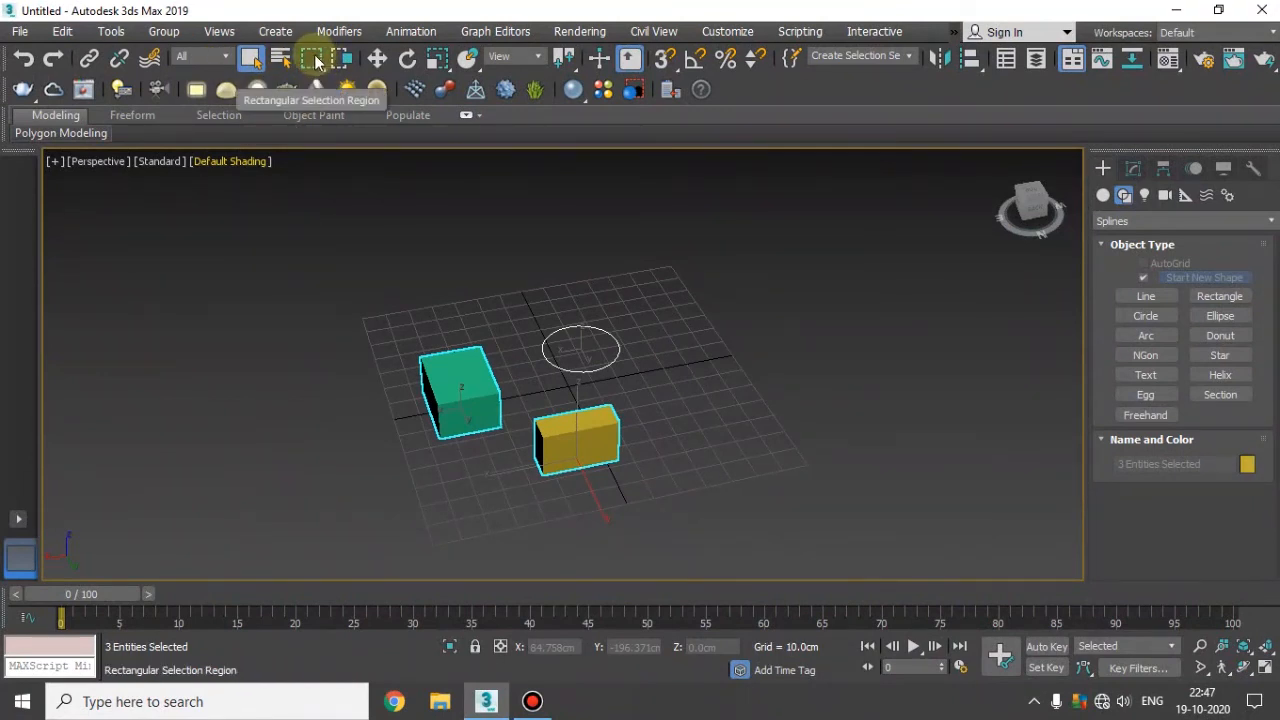
left_click(568, 418)
left_click(618, 356, "ctrl")
left_click_drag(671, 268, 518, 412)
- Toggle between Window and Crossing selection, and region-select the circle and yellow box in Crossing mode
left_click(341, 60)
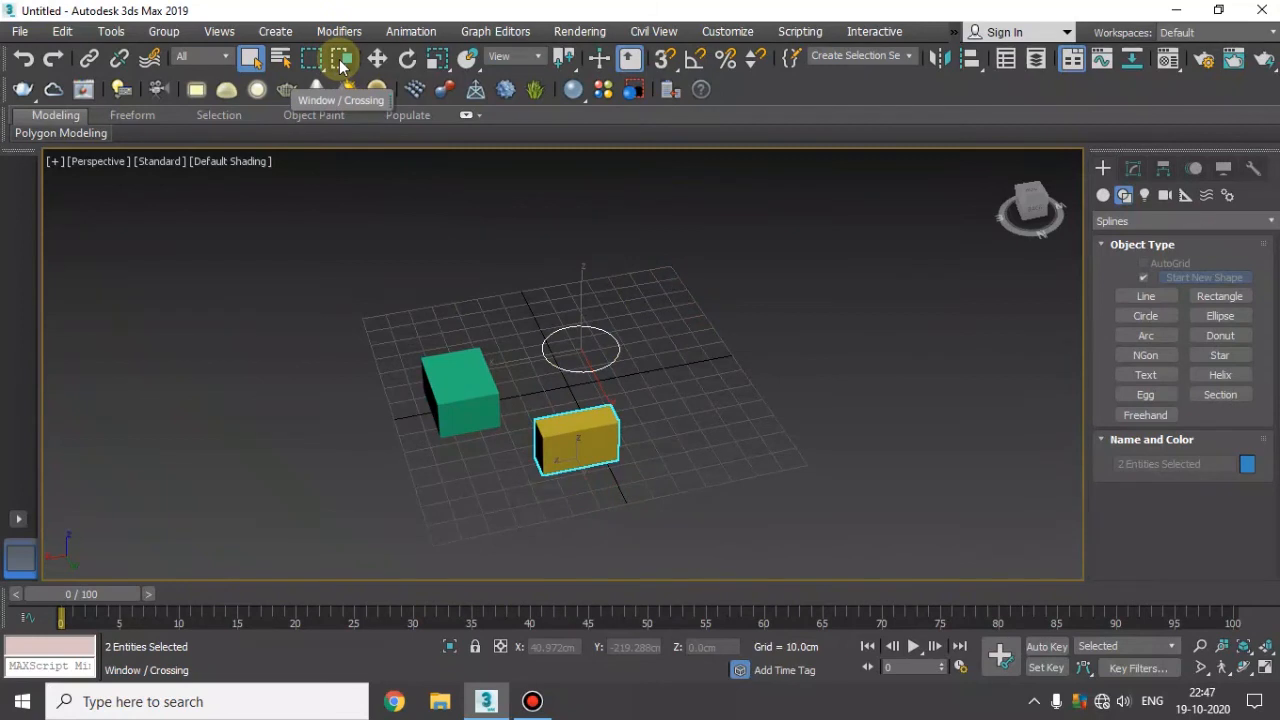
left_click(342, 62)
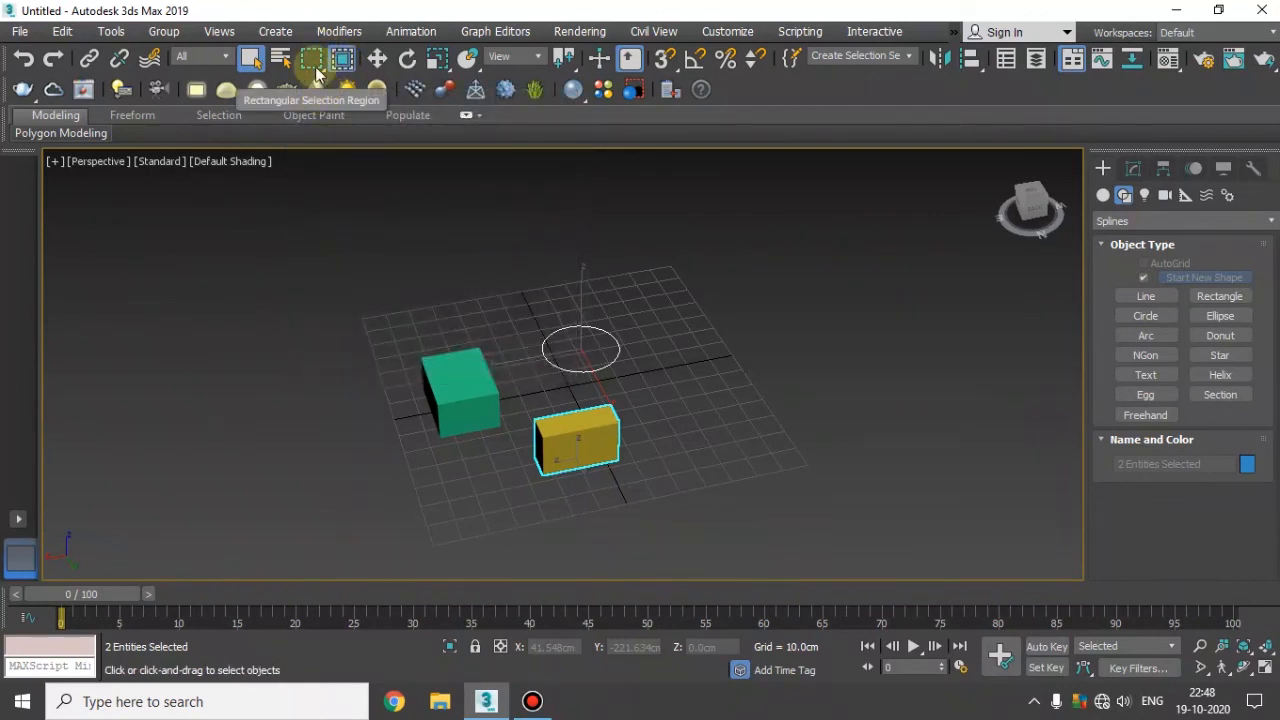
left_click(342, 57)
left_click_drag(678, 281, 576, 532)
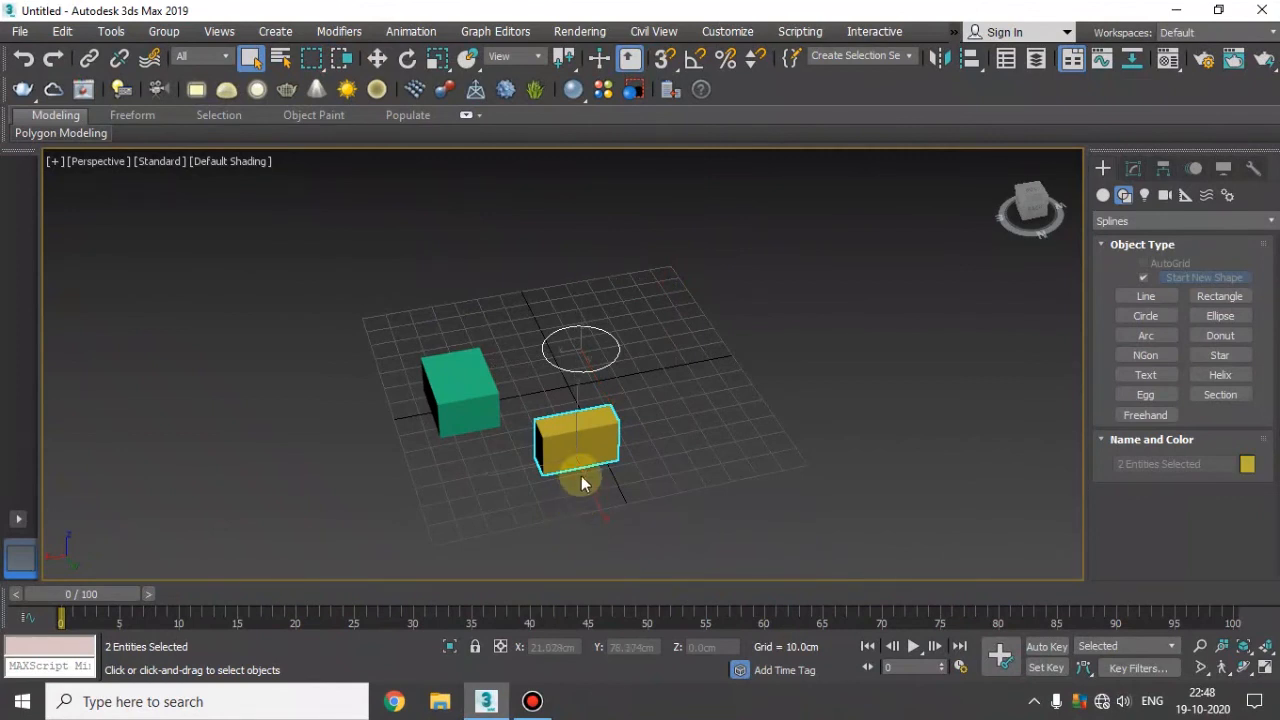
- Switch to Window selection, enclose the yellow box completely in a selection region, and deselect it
left_click(341, 58)
left_click(601, 550)
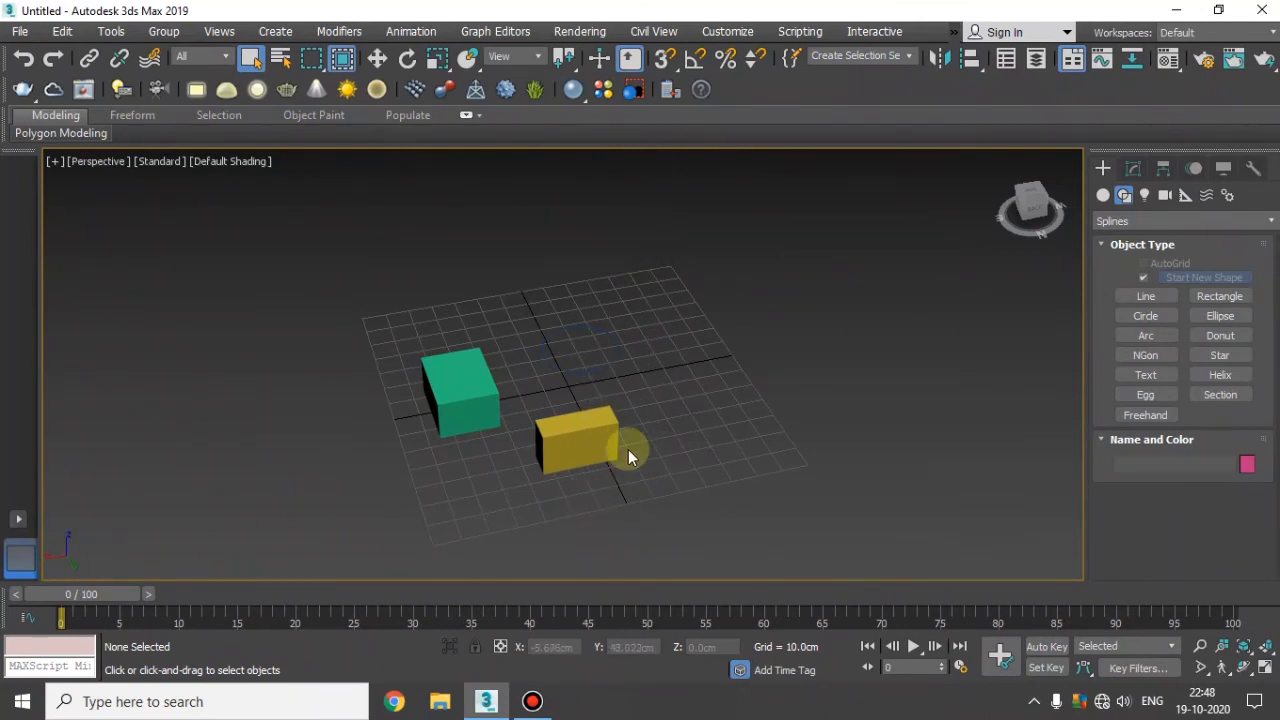
left_click_drag(527, 510, 527, 510)
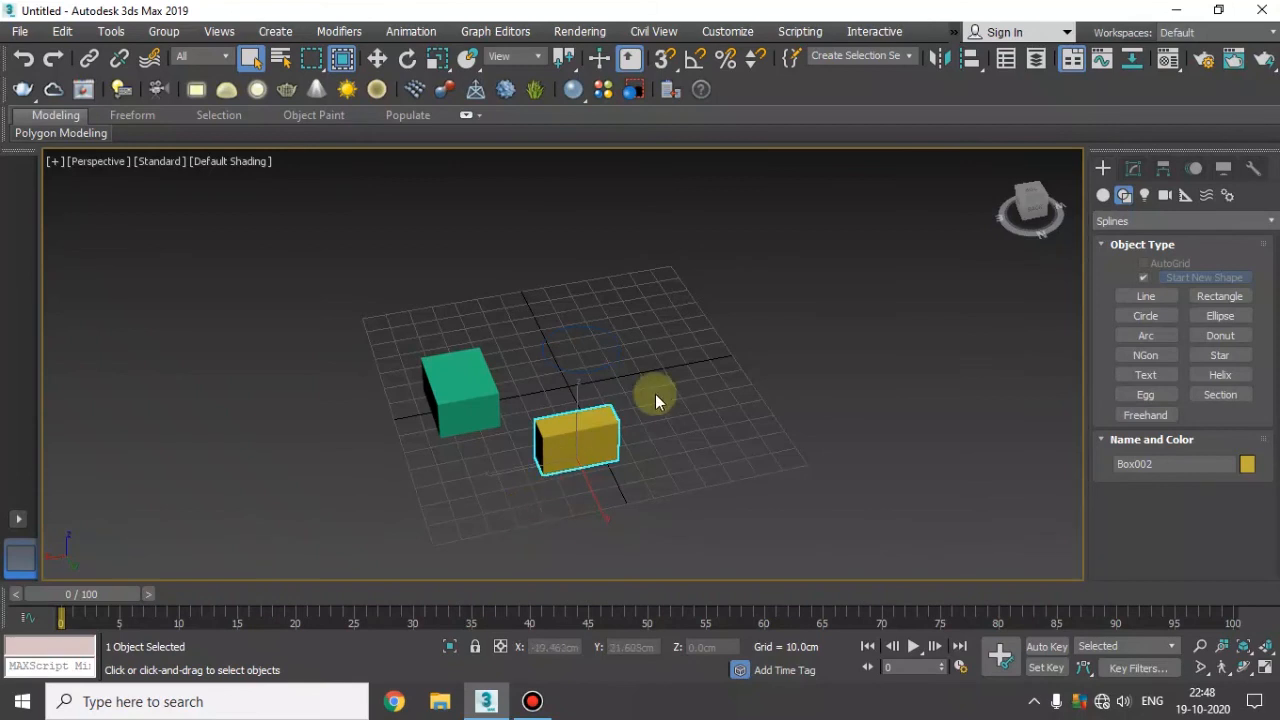
left_click(600, 517)
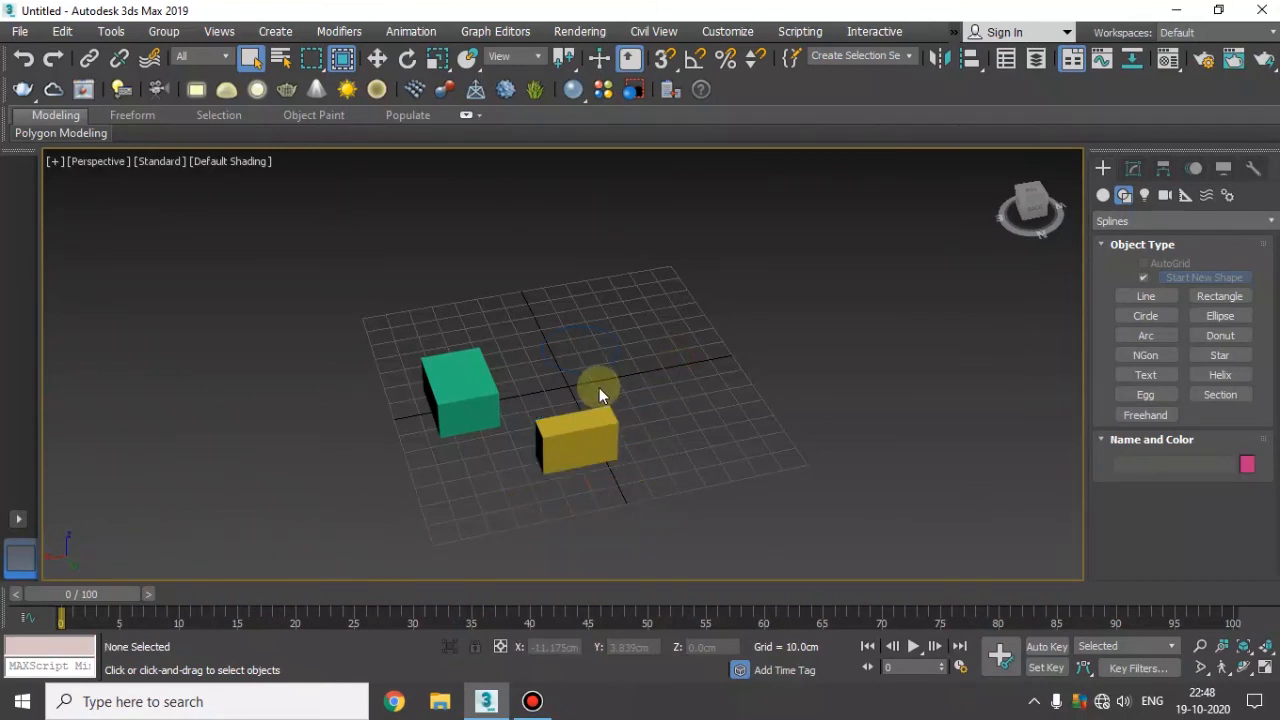
- Switch back to Crossing selection and select the yellow box with a small region over its edge
left_click(345, 58)
scroll(635, 446, "up", 3)
left_click_drag(604, 436, 601, 437)
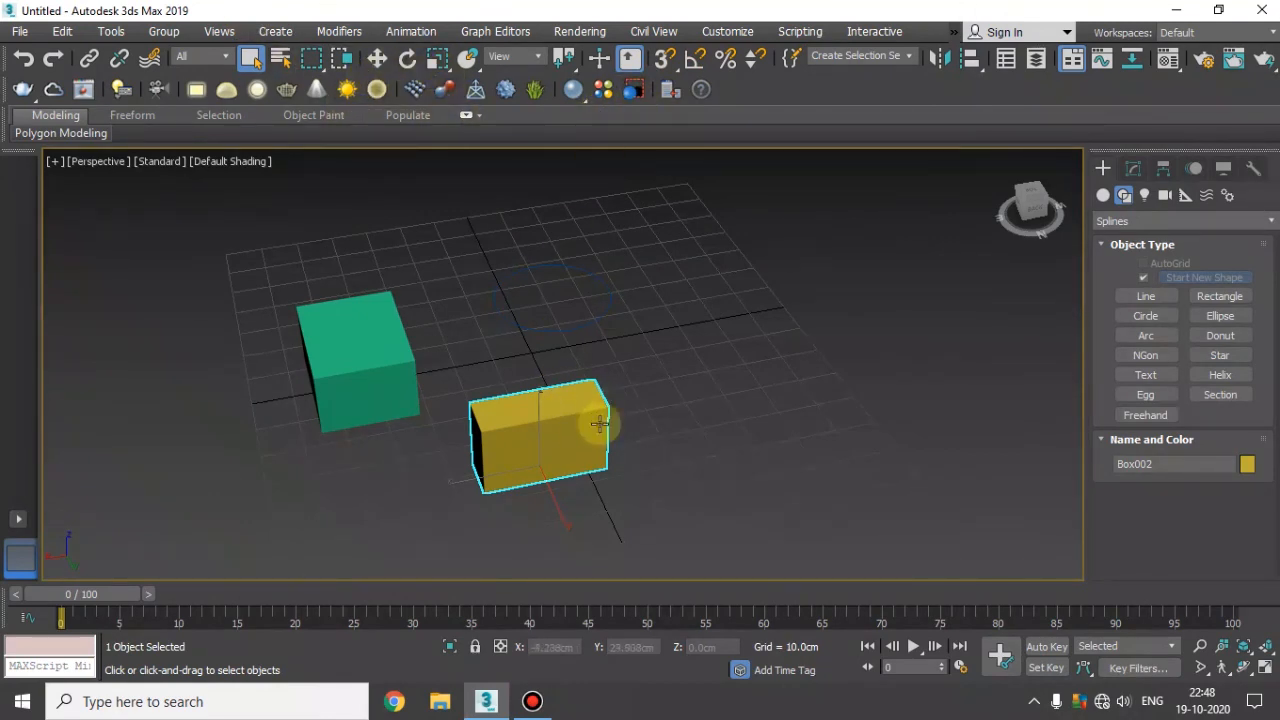
- Try drawing a grid-snapped box with a 10 by 20 cm base beside the yellow box, using 3D and angle snaps
left_click(663, 60)
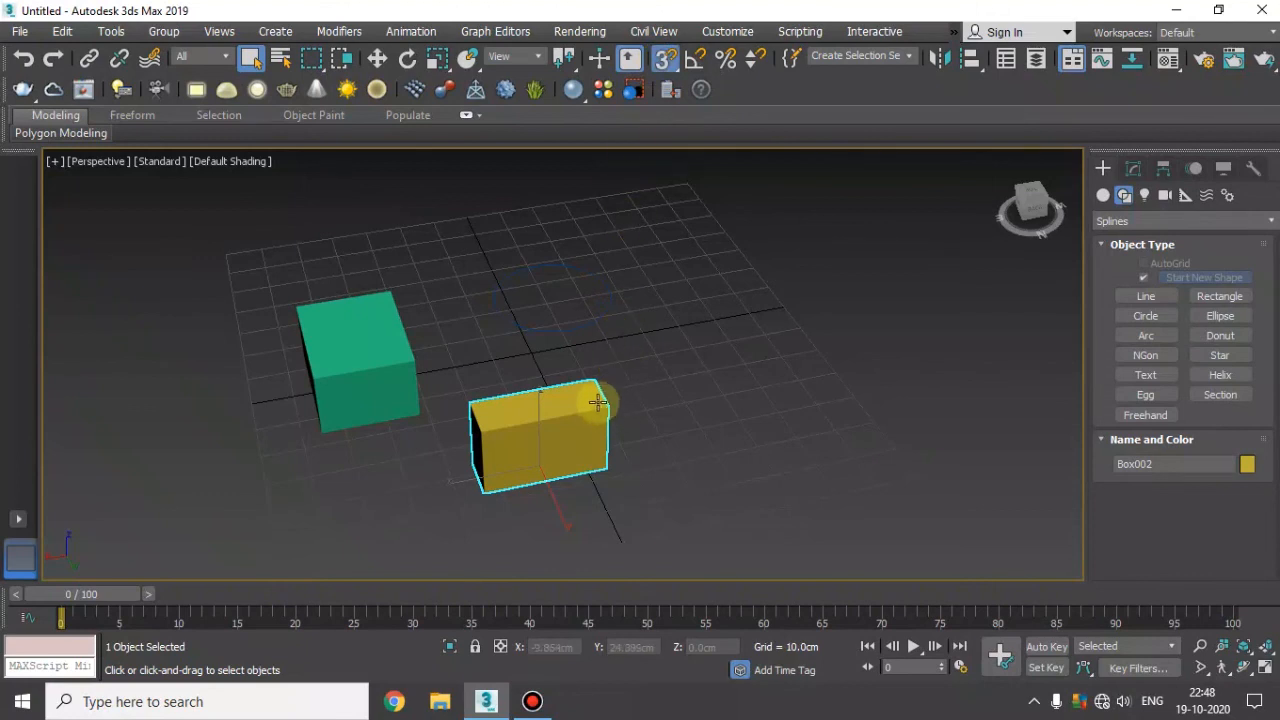
left_click(1103, 195)
left_click(1146, 281)
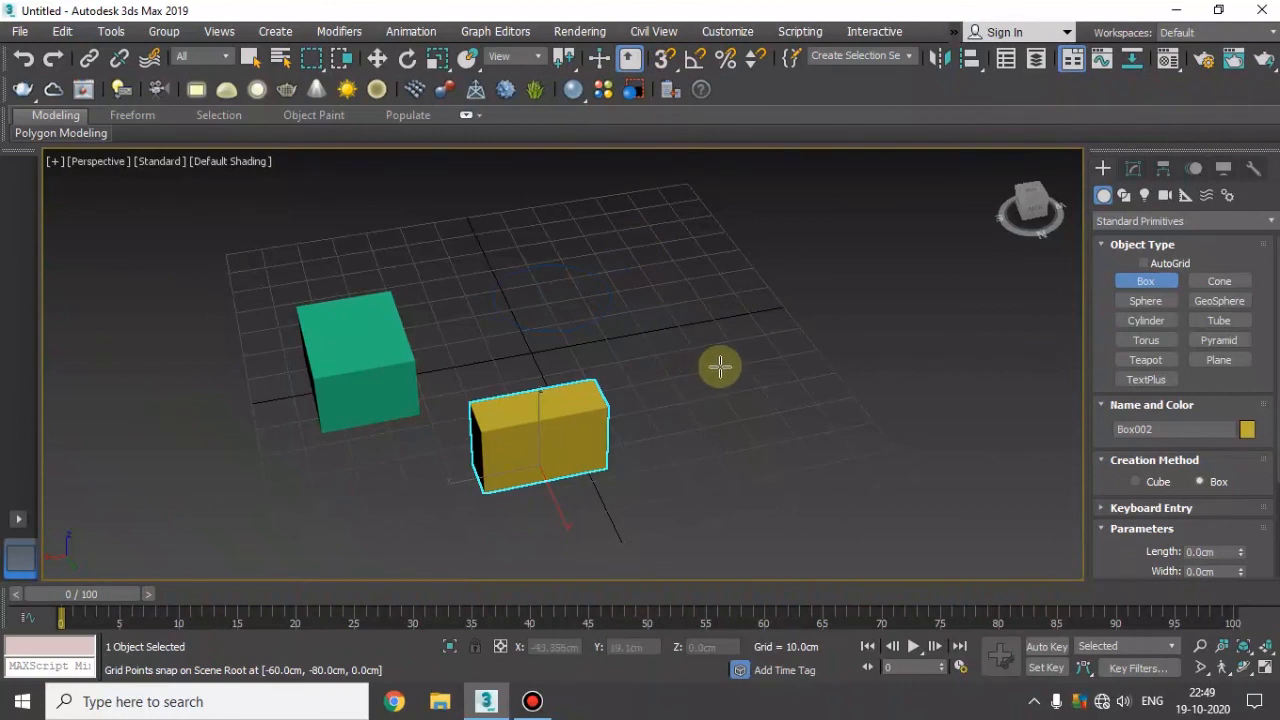
left_click(692, 61)
left_click(665, 59)
left_click(740, 421)
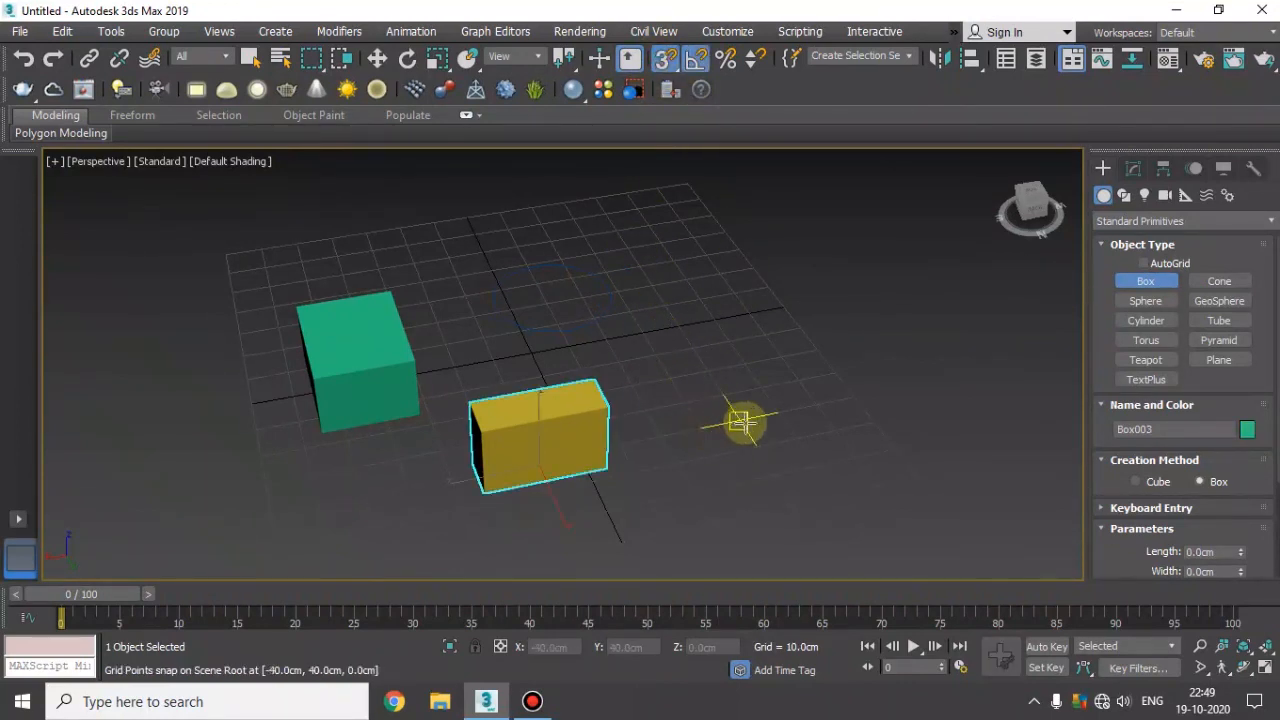
left_click_drag(740, 421, 659, 418)
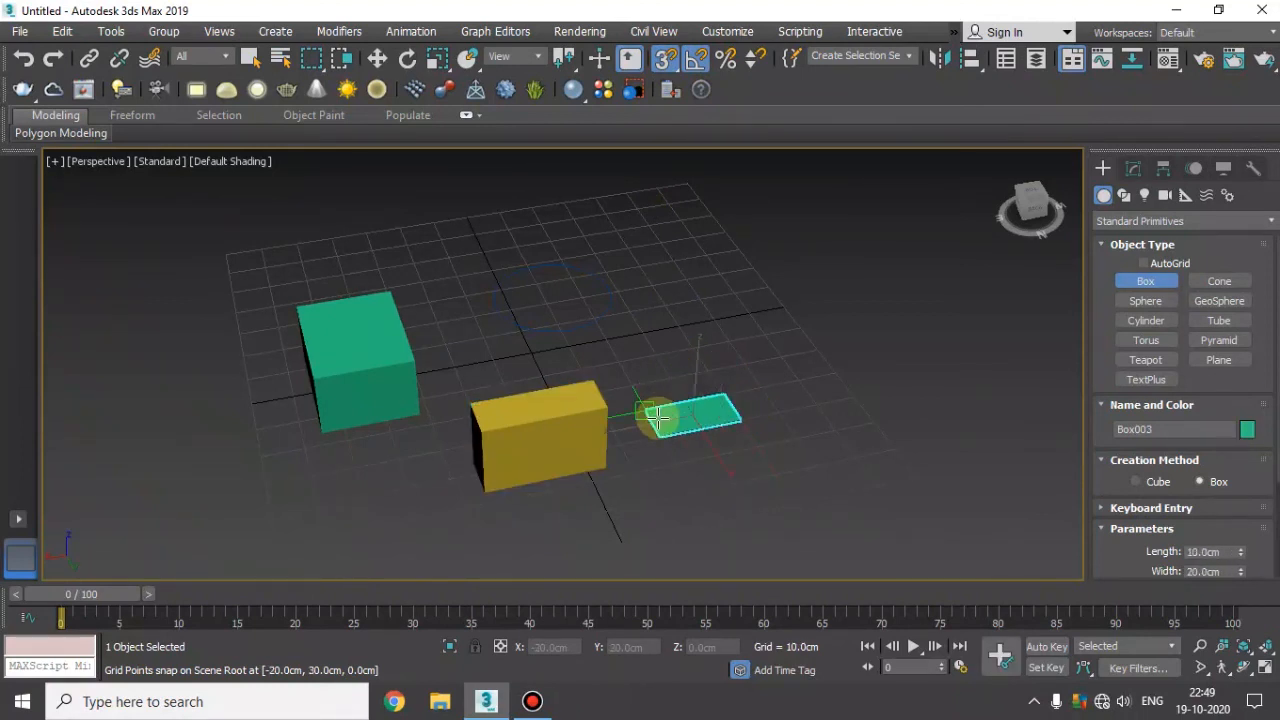
right_click(659, 418)
left_click(665, 59)
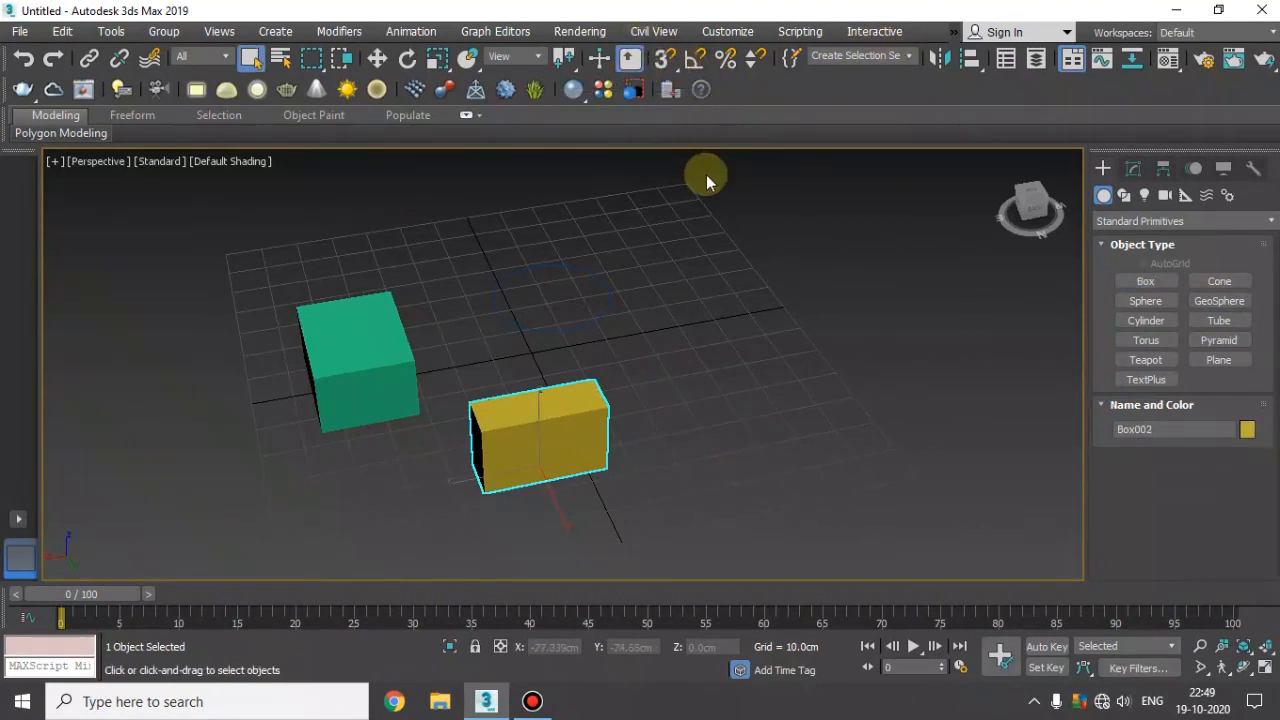
scroll(670, 251, "down", 3)
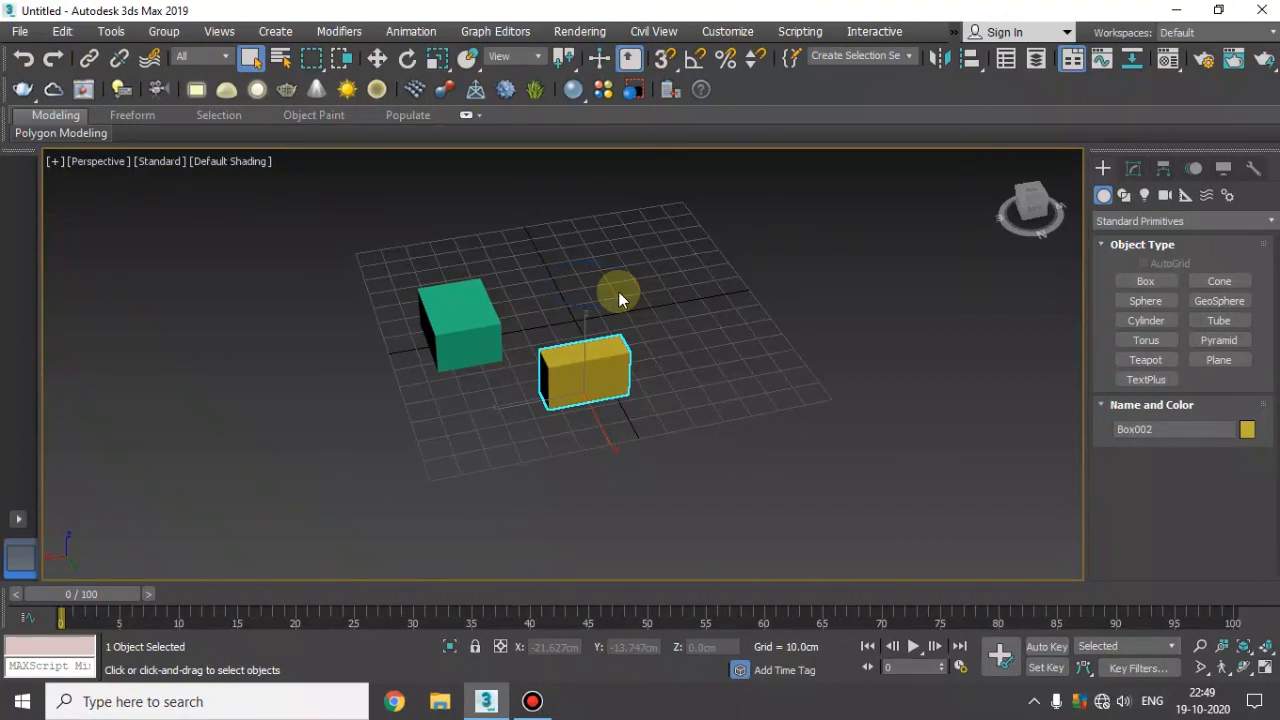
scroll(652, 340, "up", 2)
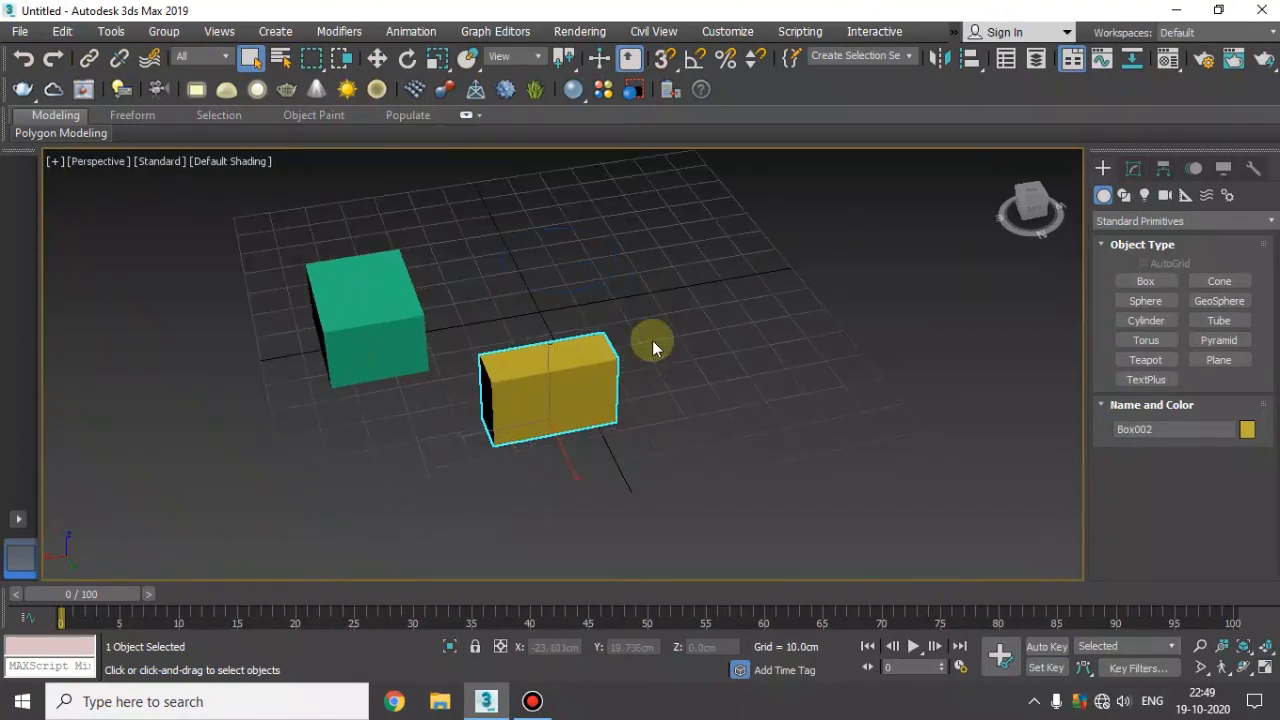
scroll(710, 392, "up", 1)
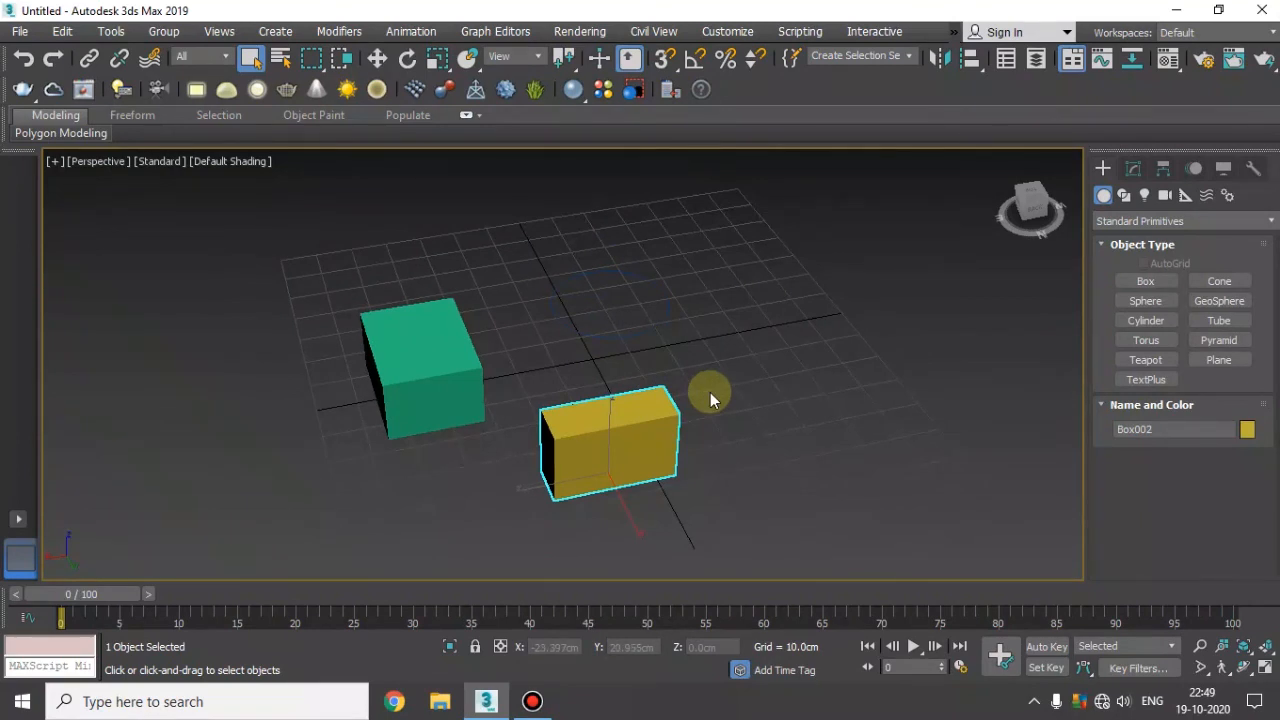